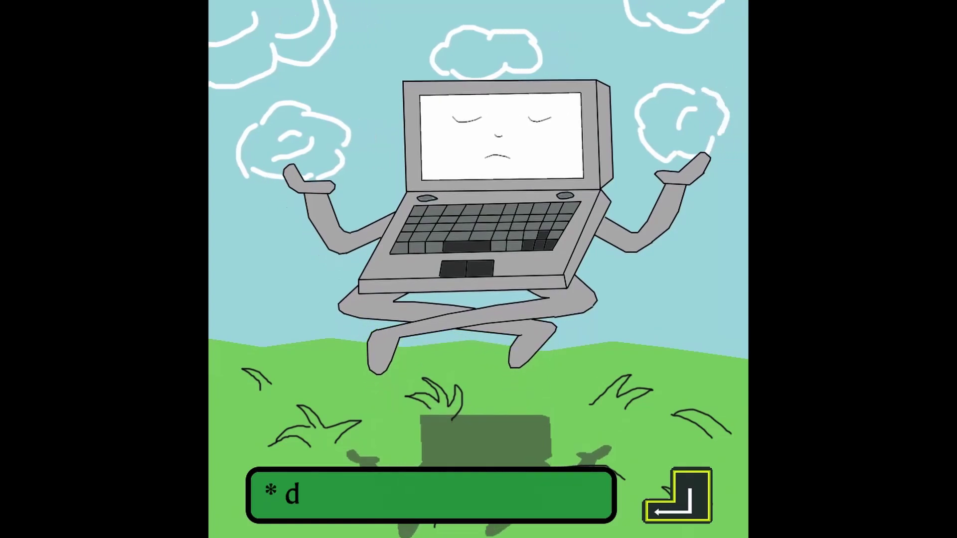
- Finish the intro card and bring up the octagon SVG document in Photoshop
text(odop)
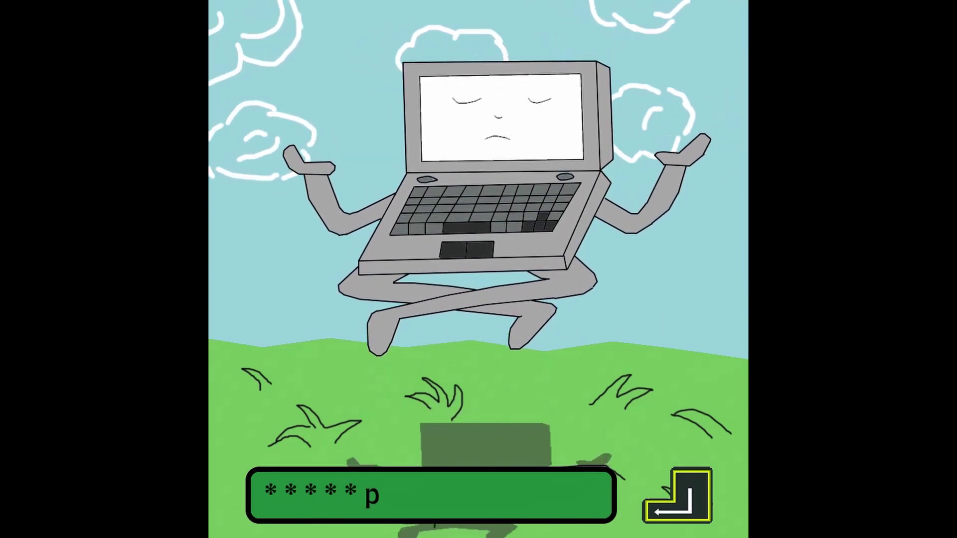
text(oga)
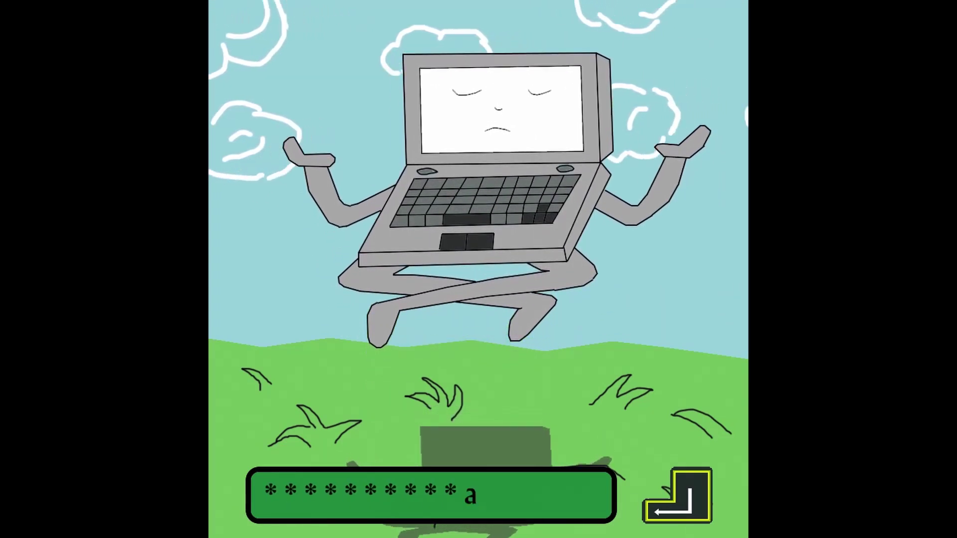
text(lisly)
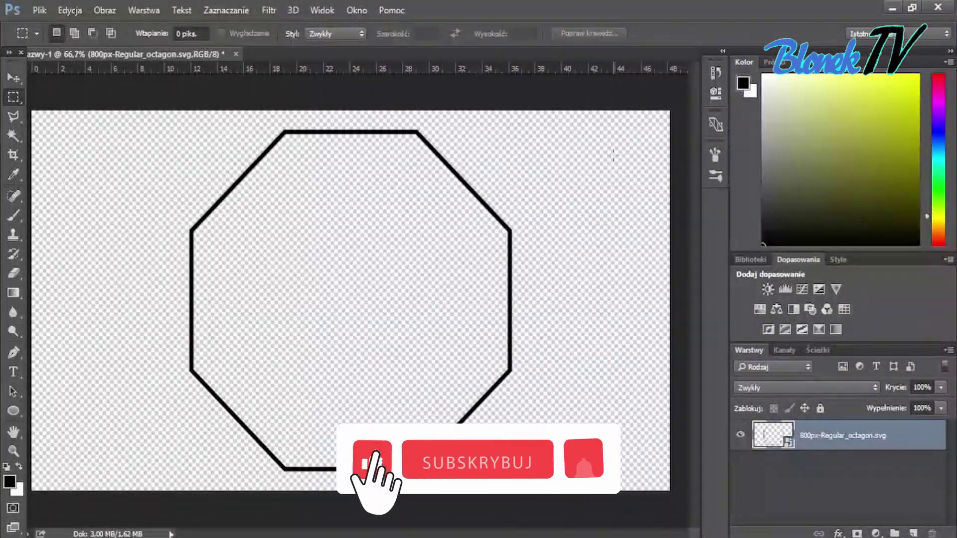
- Try a Magic Wand selection on the octagon, undo it, and check the layer options
key(w)
click(477, 279)
click(70, 10)
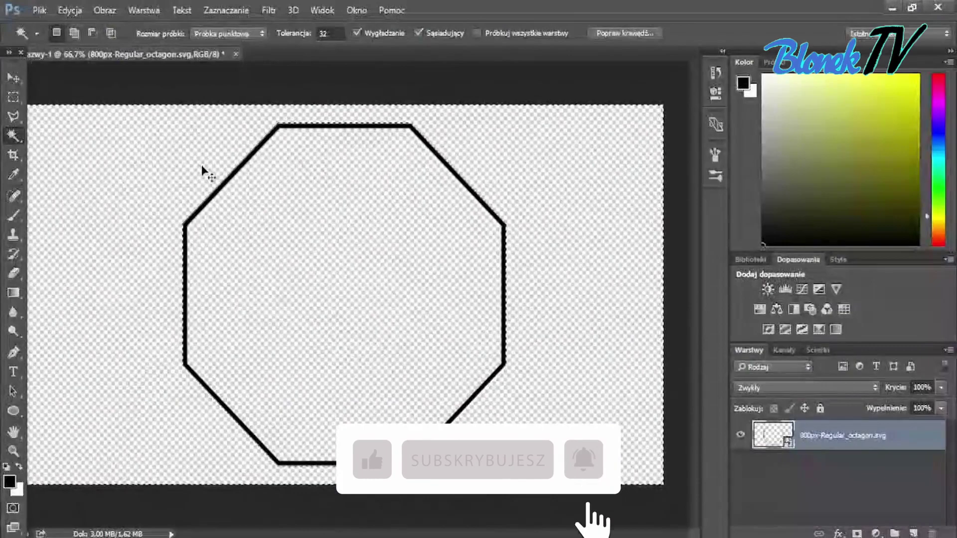
right_click(848, 435)
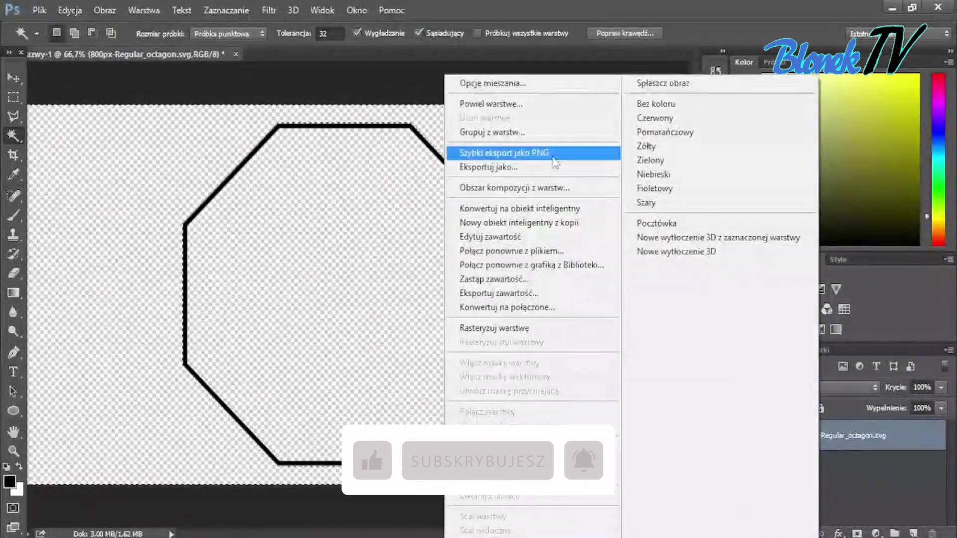
key(Escape)
- Deselect the octagon and start a free transform to scale it down
key(ctrl+t)
key(Escape)
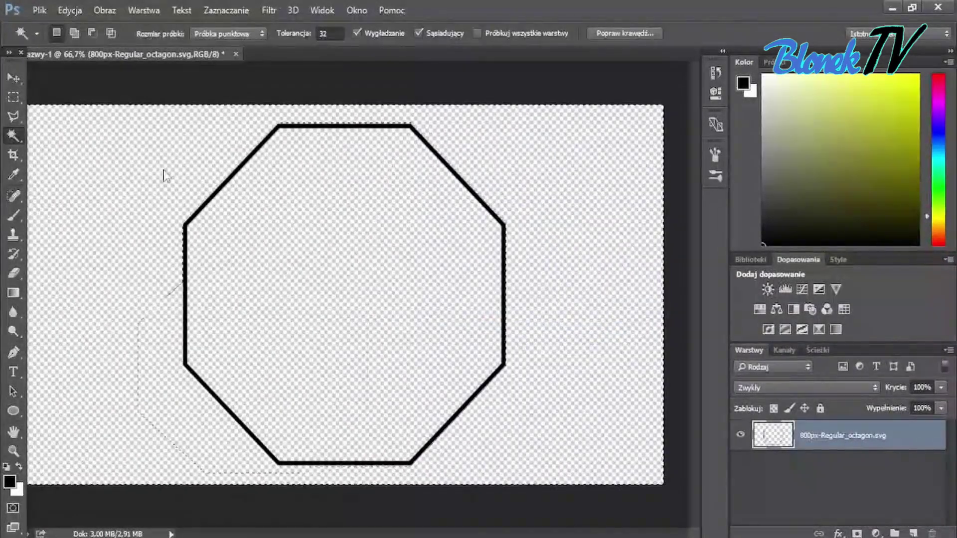
click(226, 10)
click(260, 37)
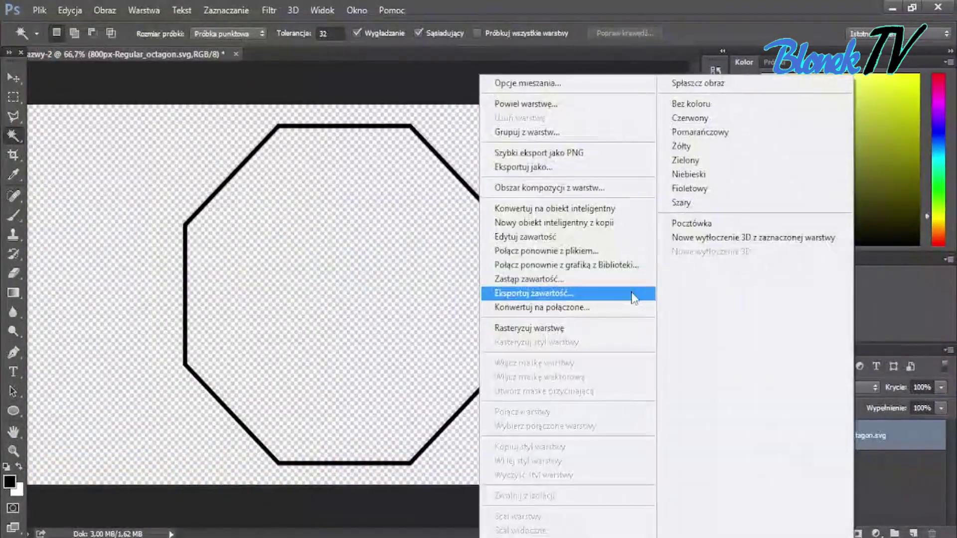
key(ctrl+t)
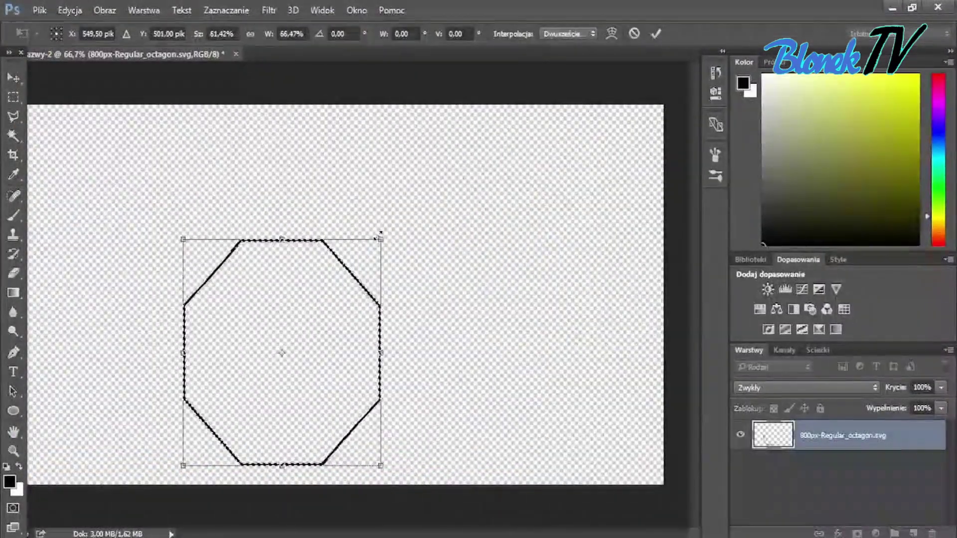
- Shrink the octagon, place it on the left, and commit the new size
drag(504, 125, 387, 254)
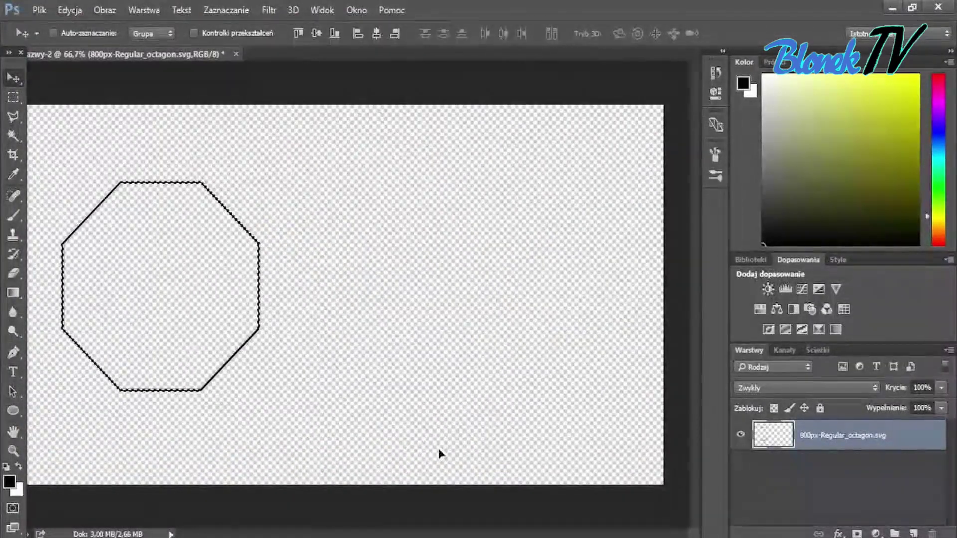
key(ctrl+t)
drag(259, 182, 359, 122)
key(Escape)
key(ctrl+t)
mouse_move(259, 182)
mouse_down()
mouse_move(306, 170)
mouse_move(290, 162)
mouse_up()
key(Return)
- Duplicate the octagon layer, move the copy right, even the spacing, and add an empty layer
right_click(888, 435)
click(533, 249)
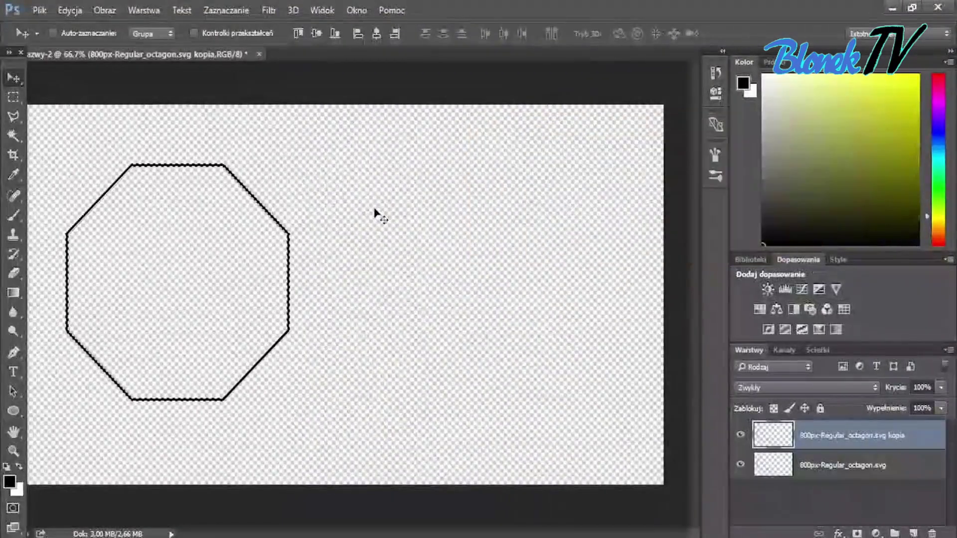
drag(376, 215, 652, 321)
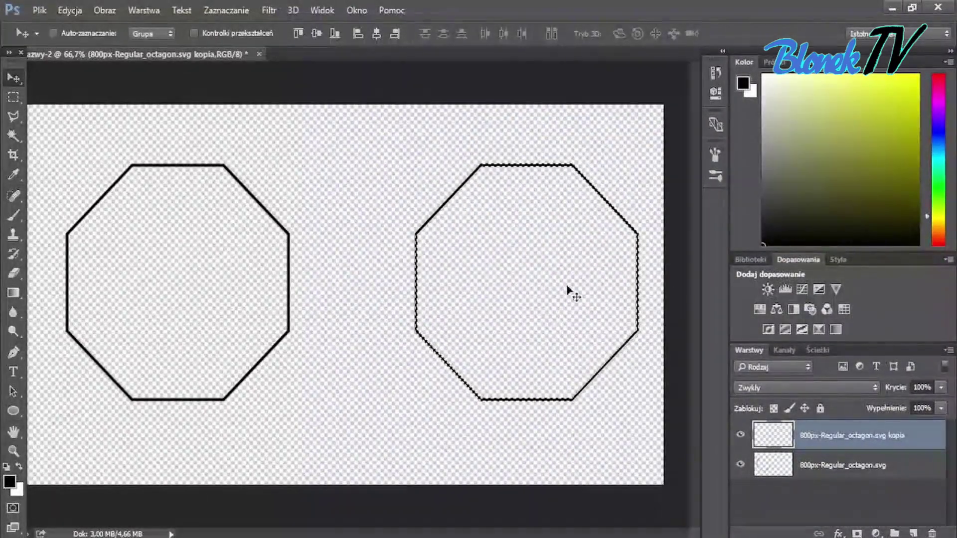
drag(568, 292, 478, 241)
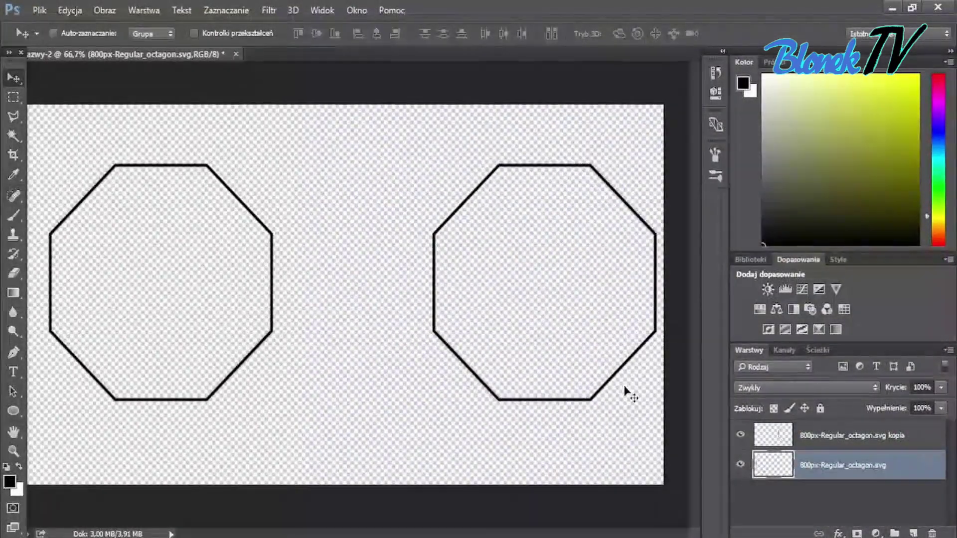
scroll(618, 401, up, 1)
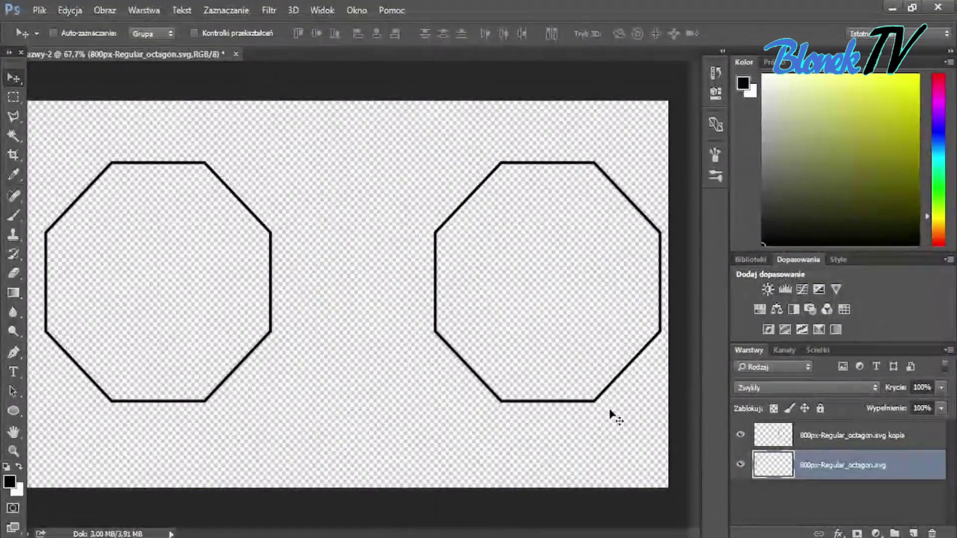
click(913, 533)
scroll(109, 166, up, 5)
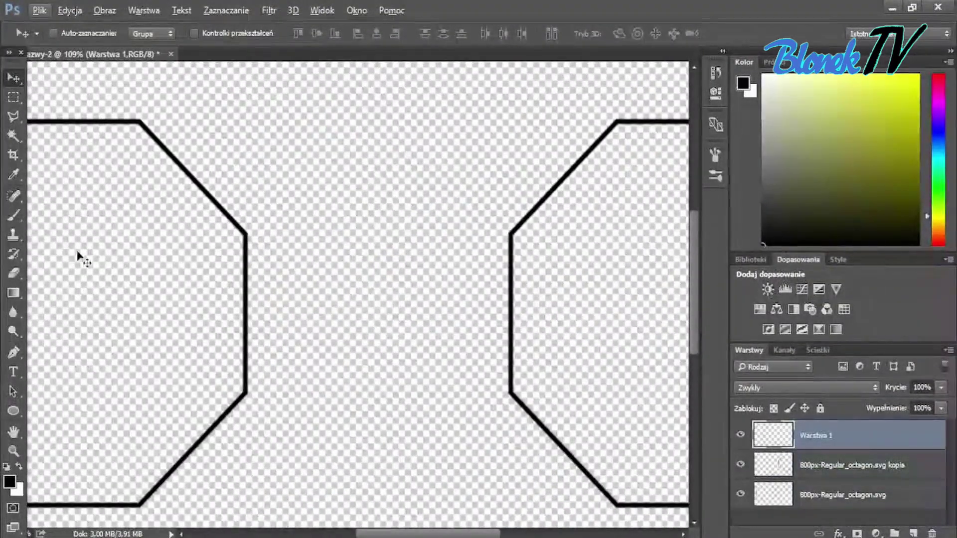
- Duplicate the original octagon layer and erase the left octagon's inner vertical side
click(837, 495)
right_click(837, 495)
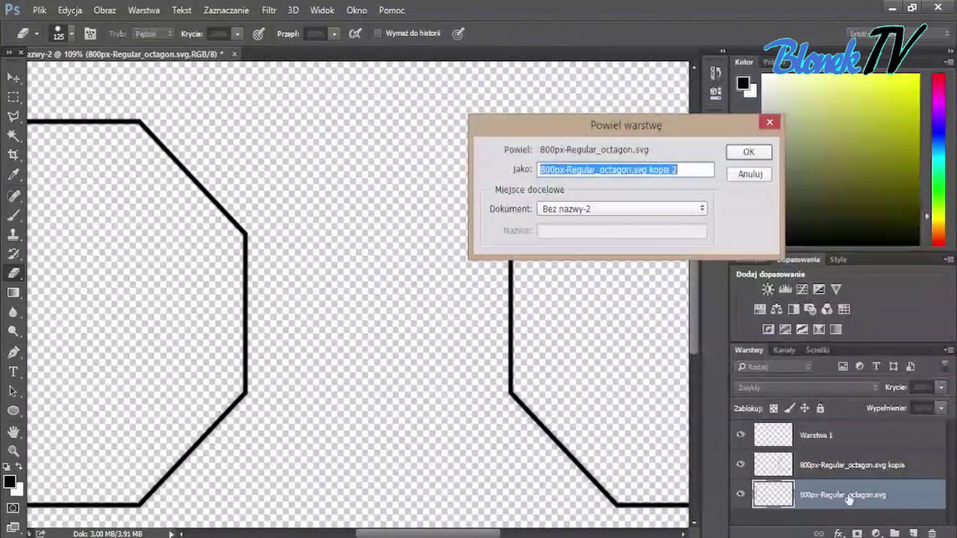
key(Return)
click(830, 486)
drag(245, 279, 242, 324)
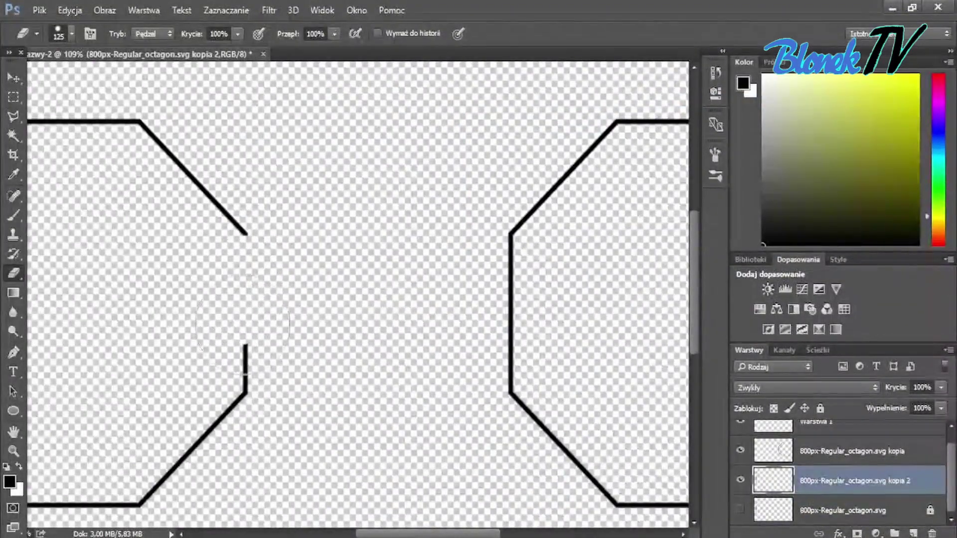
click(848, 451)
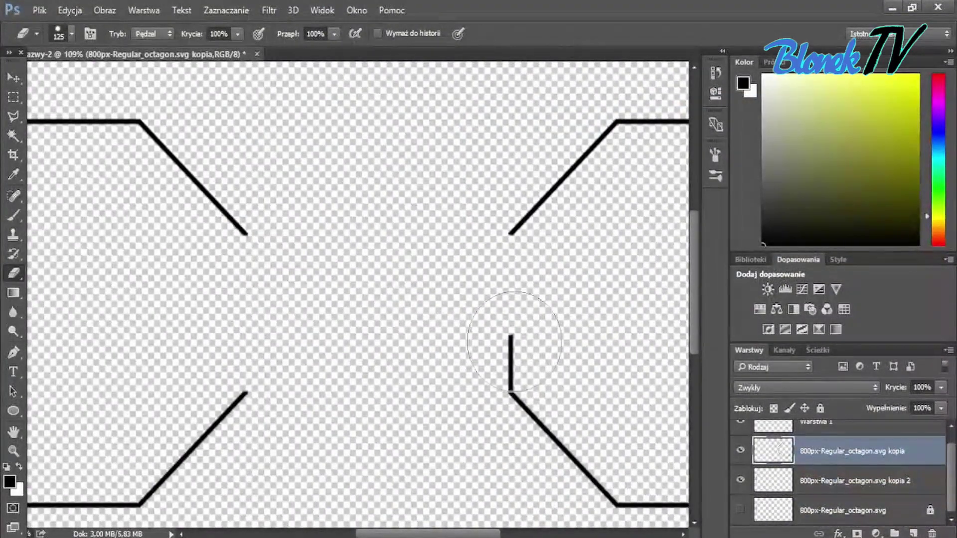
- On the empty top layer, start a Pen path at the left octagon's upper break
key(alt+bracketright)
key(p)
click(244, 235)
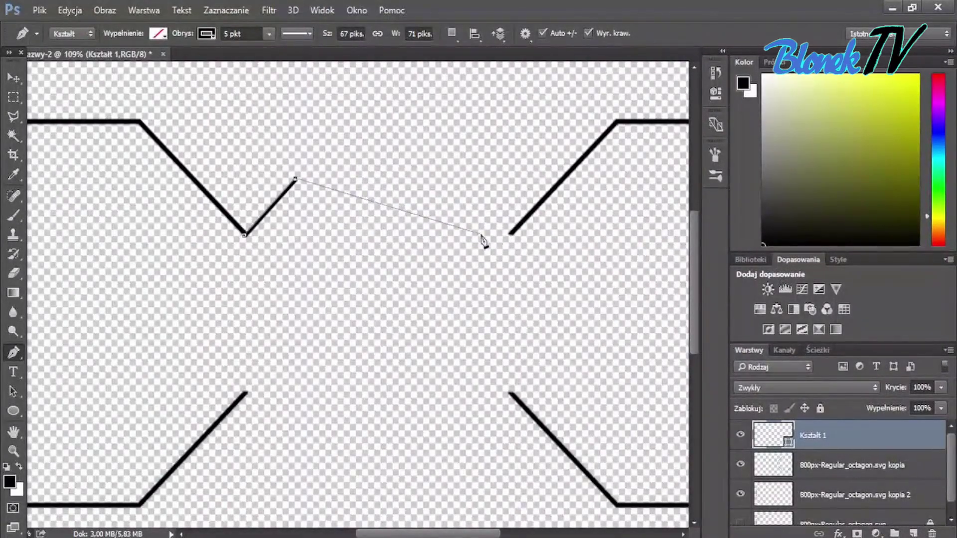
- Finish the upper bridging line and duplicate its shape layer
click(461, 179)
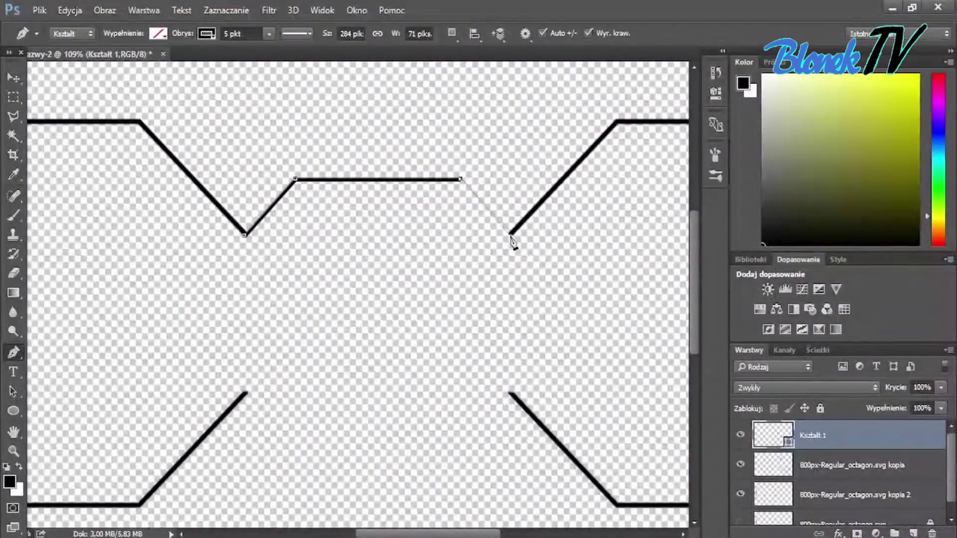
key(v)
right_click(823, 435)
click(548, 146)
key(Return)
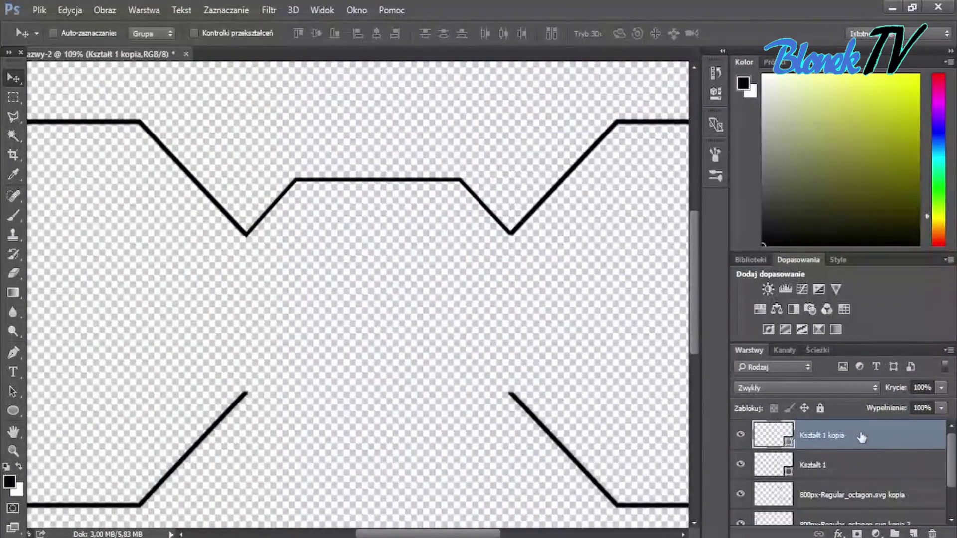
- Rotate the copied line 180° and move it down toward the lower gaps
click(39, 10)
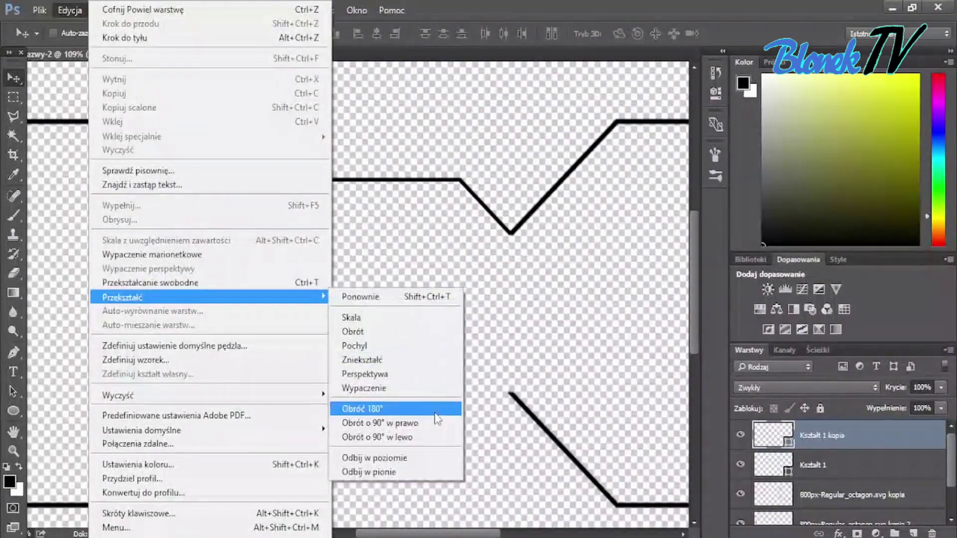
click(432, 406)
drag(433, 278, 455, 246)
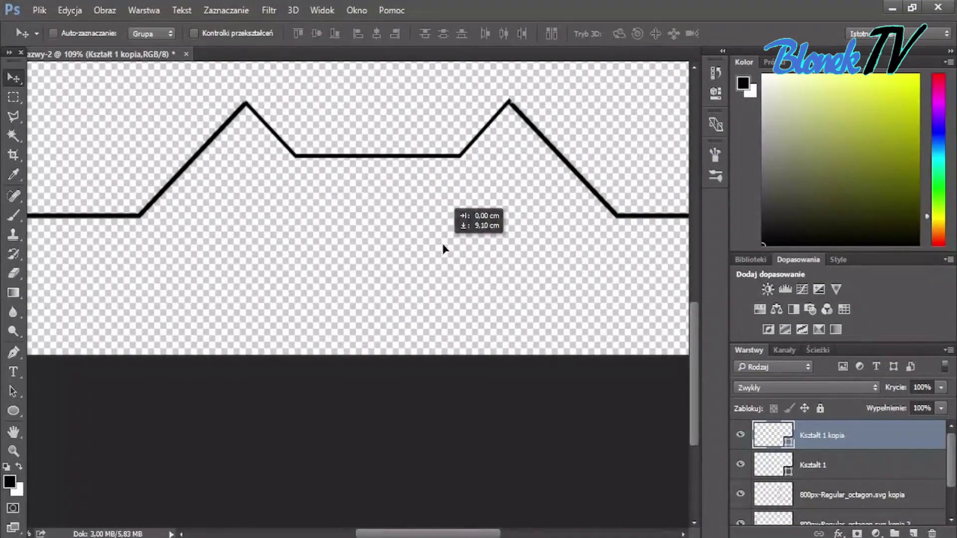
- Rasterize the flipped line layer and toggle its visibility to compare
scroll(464, 282, up, 3)
scroll(464, 282, up, 2)
right_click(499, 84)
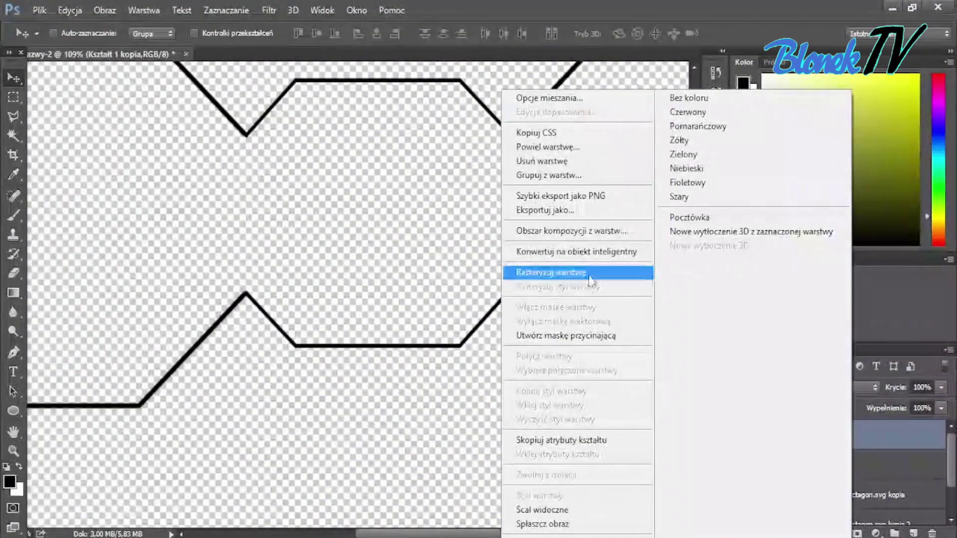
click(550, 274)
click(740, 436)
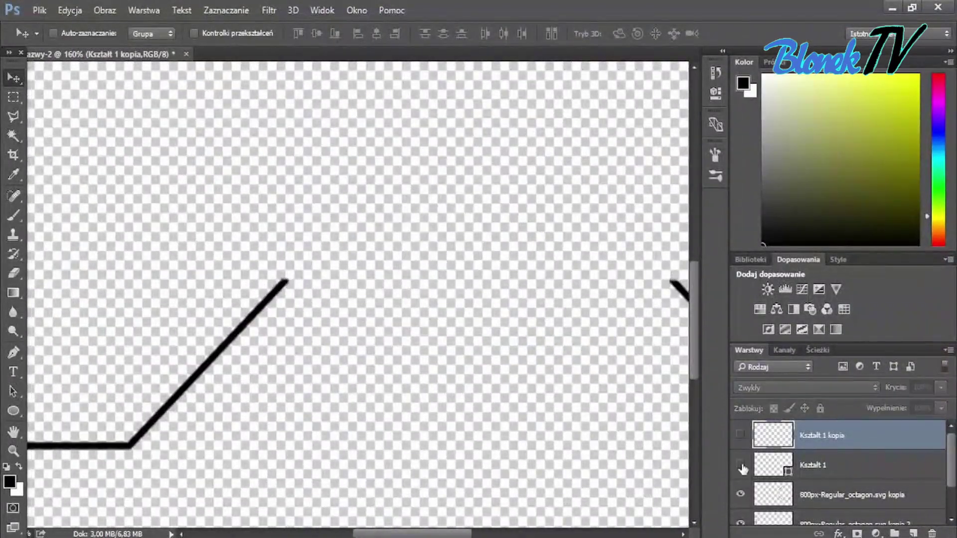
scroll(545, 346, down, 3)
scroll(545, 346, down, 1)
click(740, 435)
scroll(303, 404, up, 3)
scroll(188, 267, up, 2)
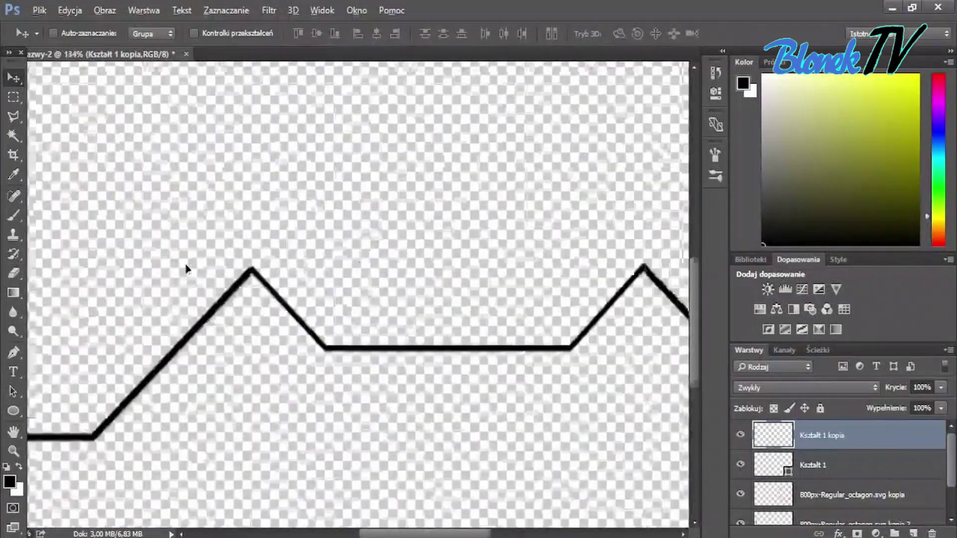
scroll(460, 316, up, 2)
scroll(460, 315, up, 2)
- Zoom in on the V-shaped notch, alternating between the Polygonal Lasso and Brush tools
key(l)
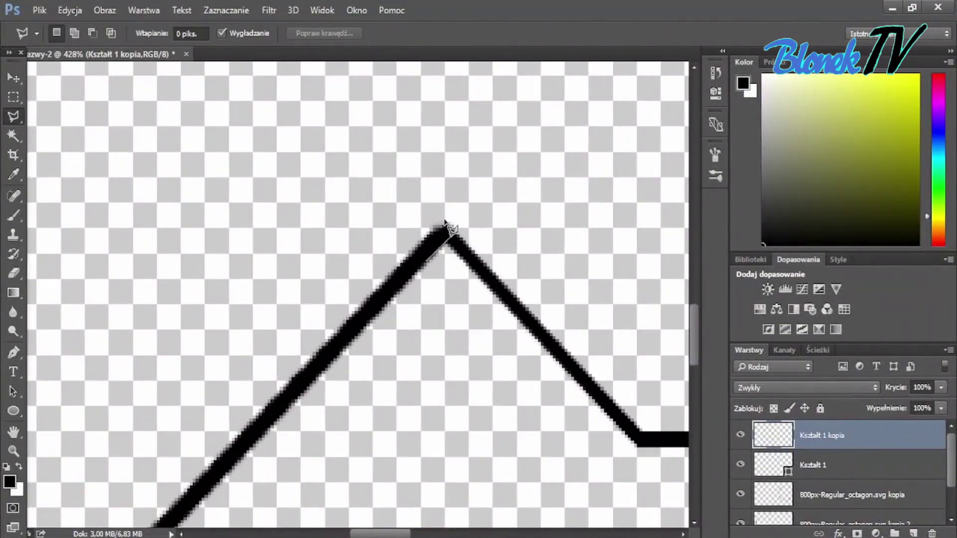
key(b)
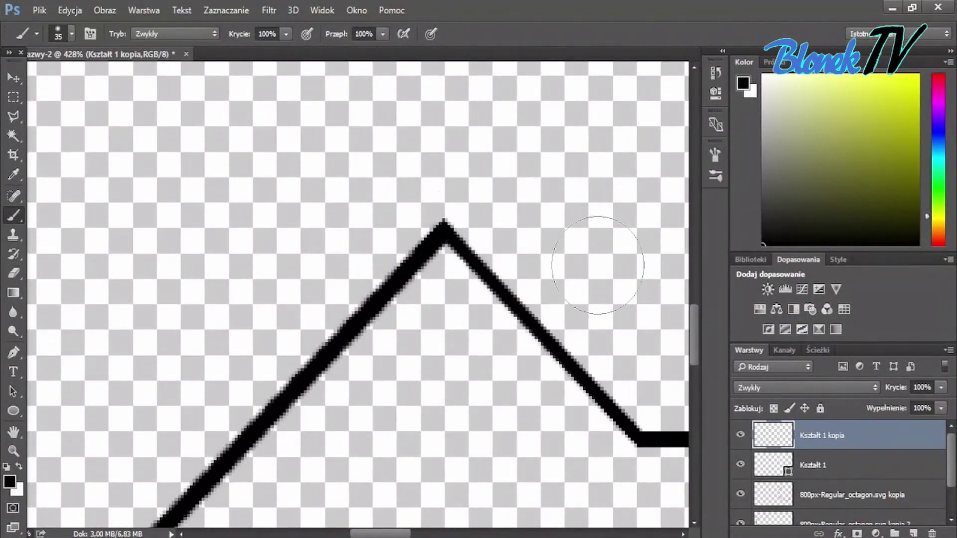
scroll(597, 265, down, 3)
scroll(551, 273, up, 3)
scroll(550, 273, up, 2)
key(l)
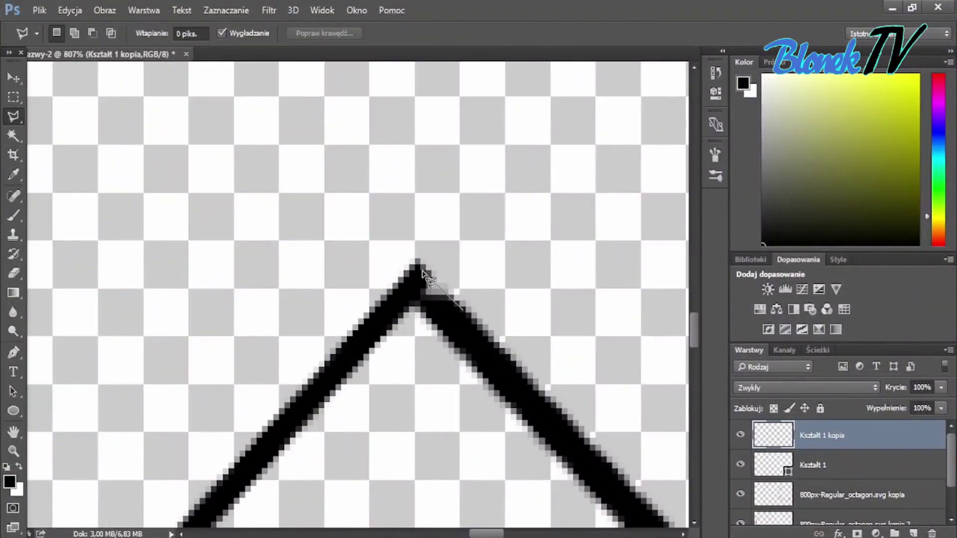
key(b)
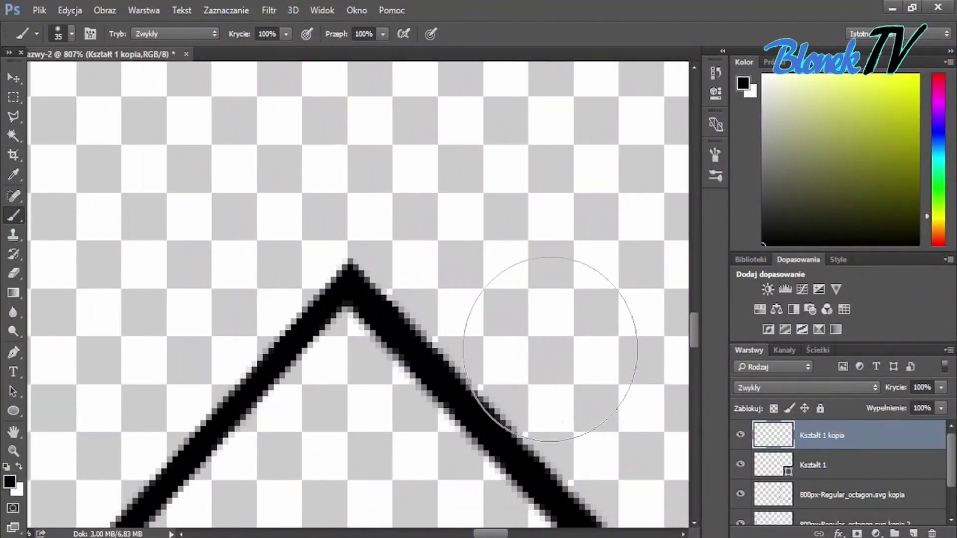
scroll(553, 339, down, 5)
scroll(238, 304, up, 3)
key(alt+bracketleft)
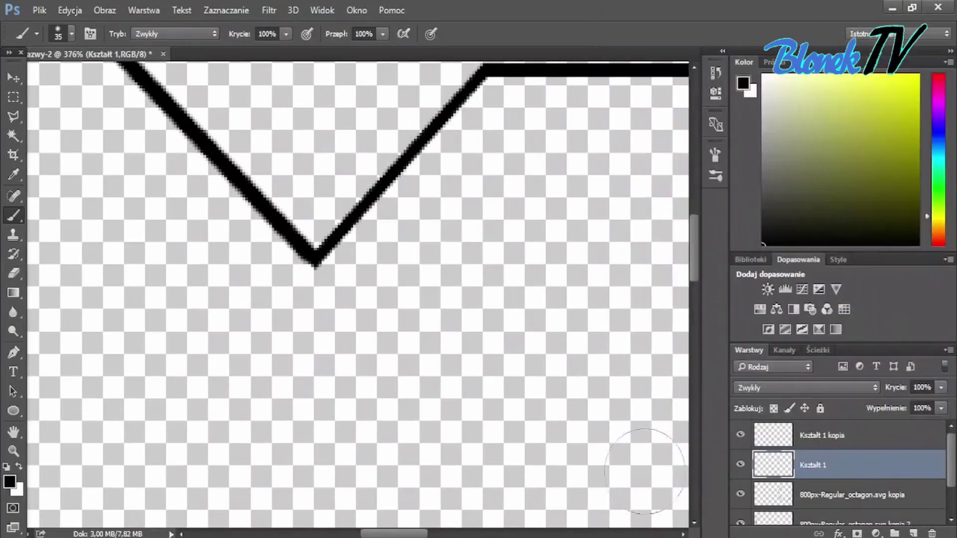
scroll(491, 320, up, 2)
key(l)
scroll(553, 299, up, 3)
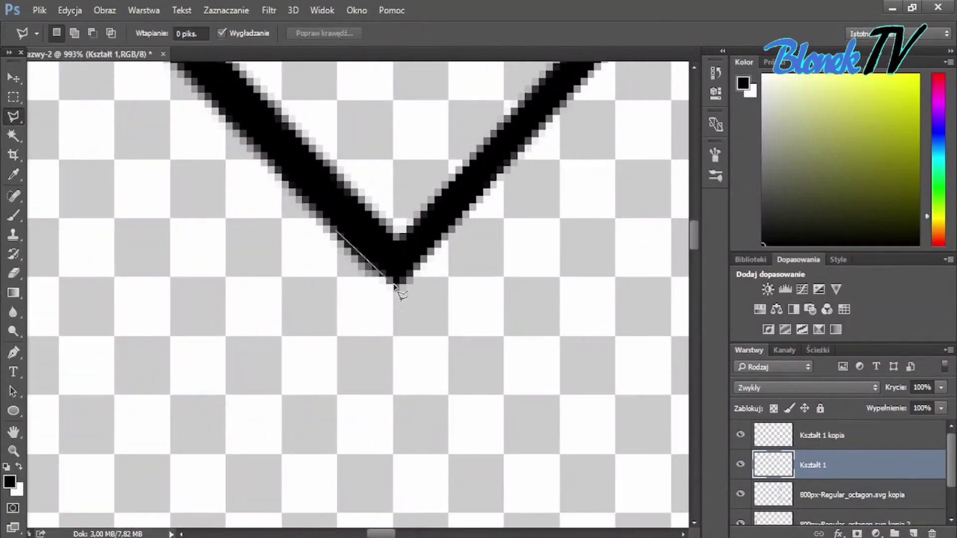
key(b)
click(15, 77)
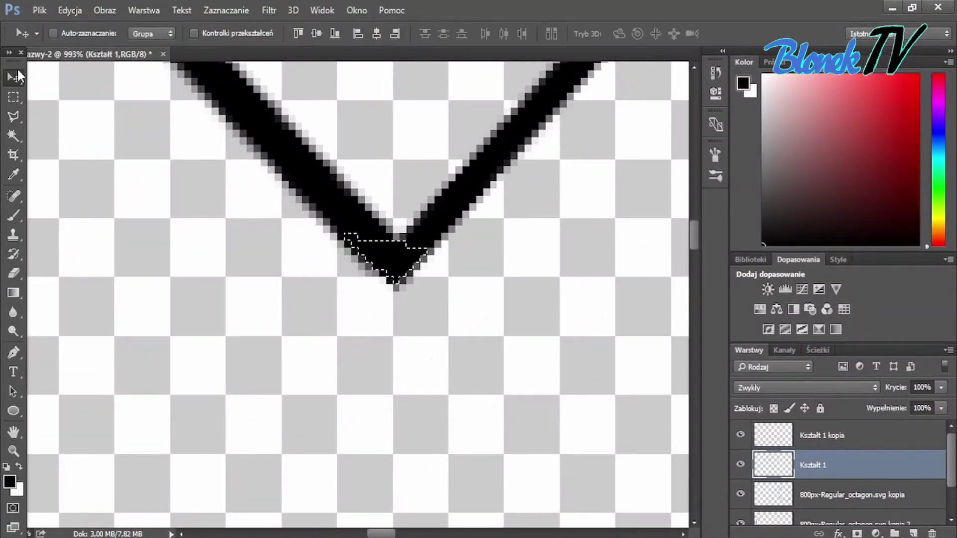
scroll(848, 479, down, 2)
scroll(448, 299, down, 5)
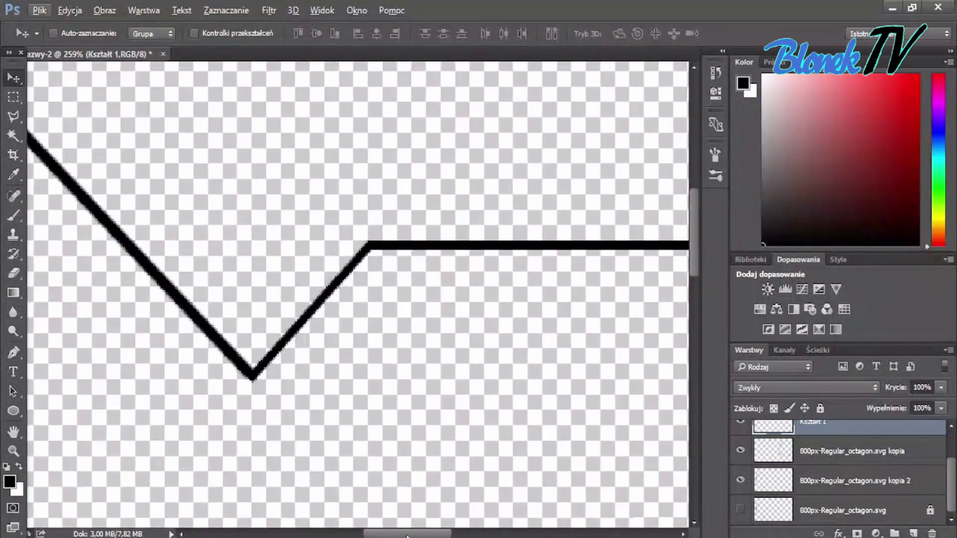
scroll(411, 391, up, 4)
- Select a triangle around the notch tip, paint it into a sharper point, and zoom out
key(l)
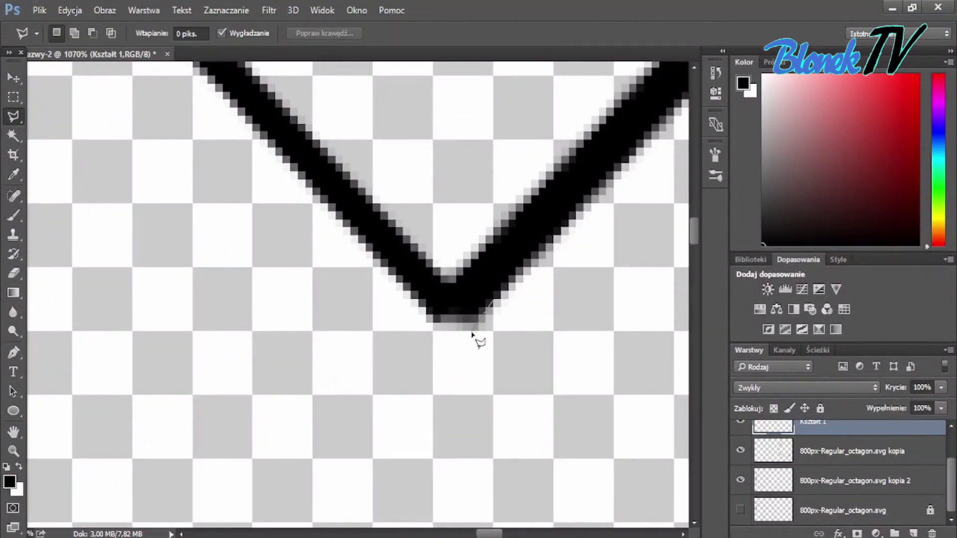
click(493, 513)
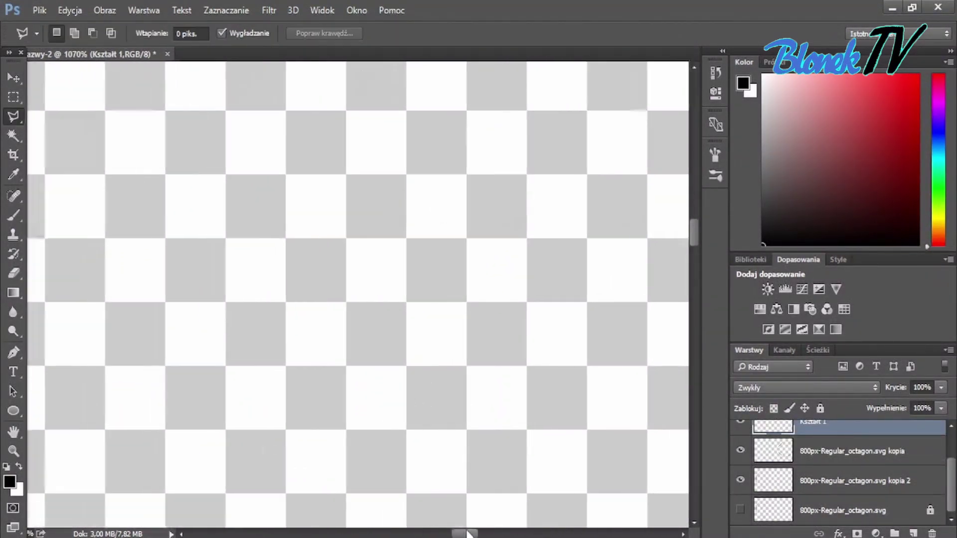
mouse_move(488, 533)
mouse_down()
mouse_move(390, 534)
mouse_move(492, 535)
mouse_up()
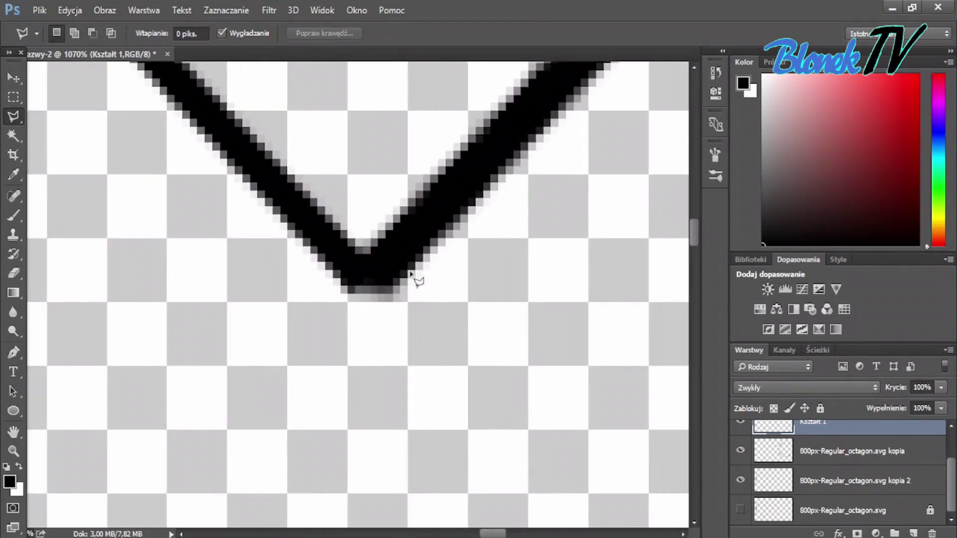
double_click(408, 273)
key(b)
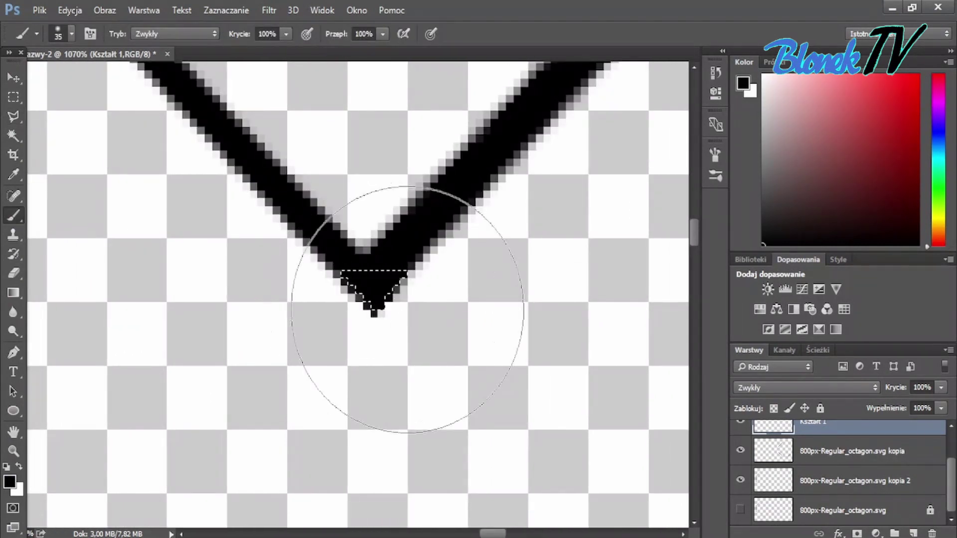
key(v)
scroll(605, 470, down, 5)
scroll(523, 387, down, 5)
- Set the big 0 in the Meiryo Regular font
scroll(511, 471, down, 3)
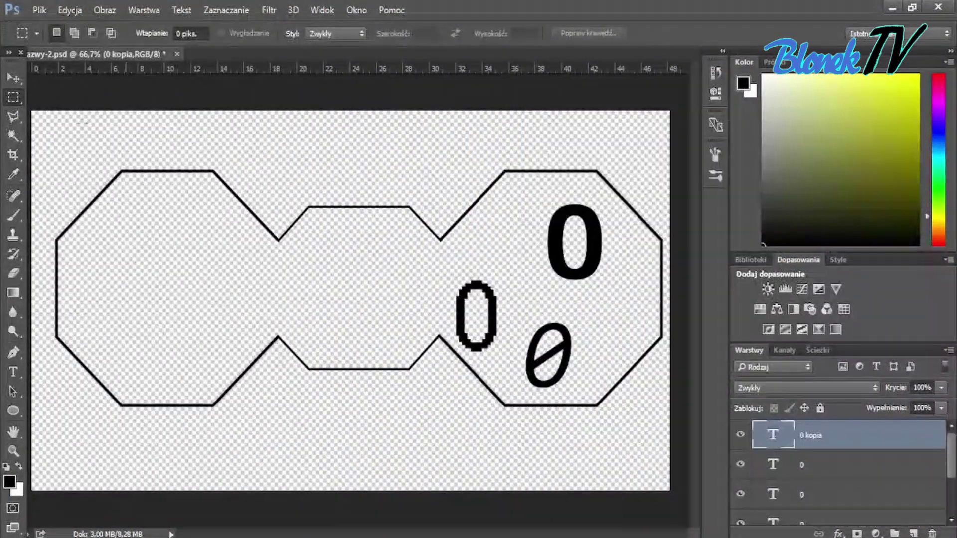
click(847, 435)
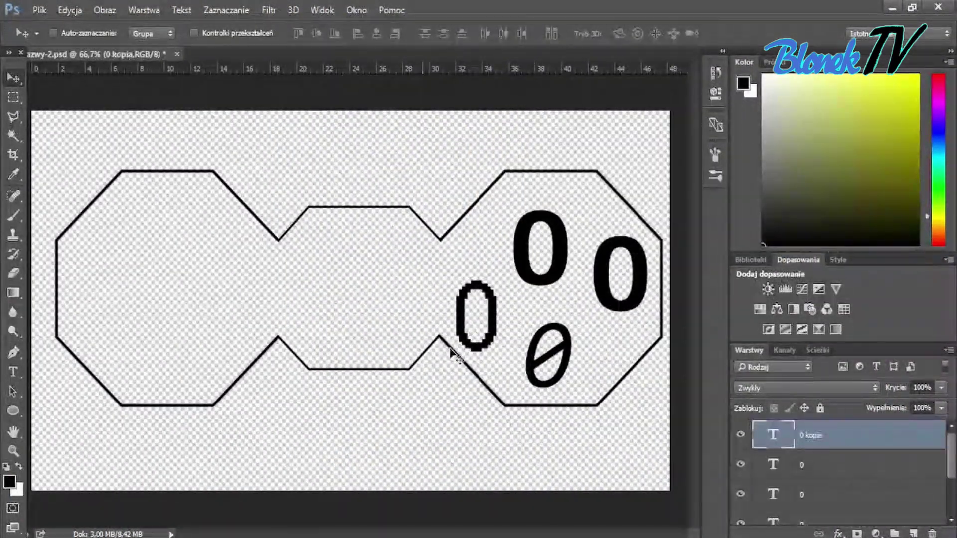
double_click(513, 229)
click(174, 34)
scroll(294, 339, down, 2)
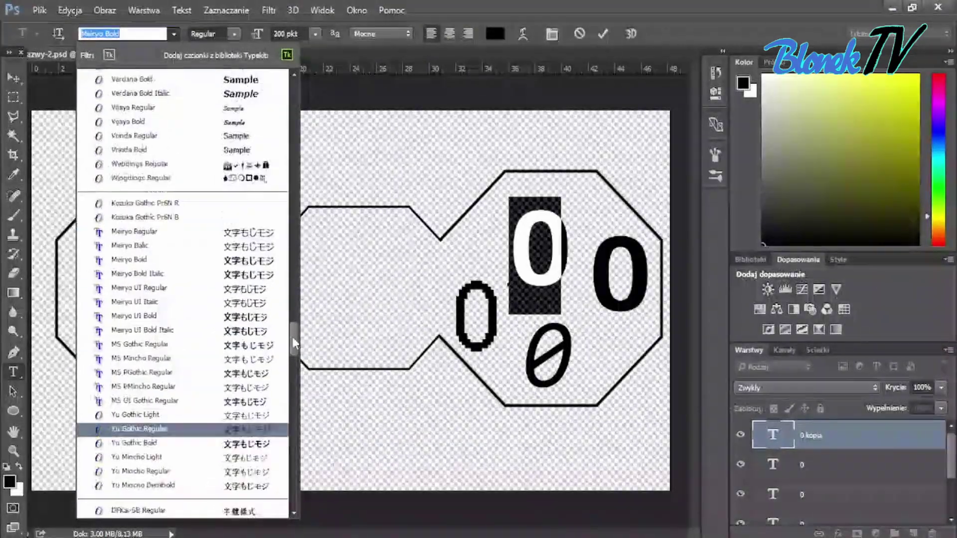
click(132, 190)
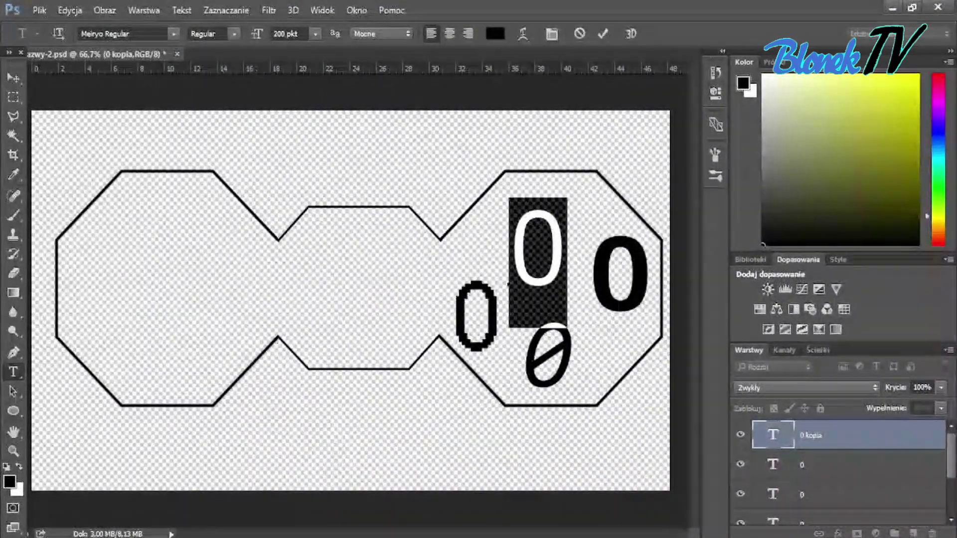
- Restyle the big 0 in a thin Mincho font
right_click(831, 435)
double_click(526, 223)
click(173, 34)
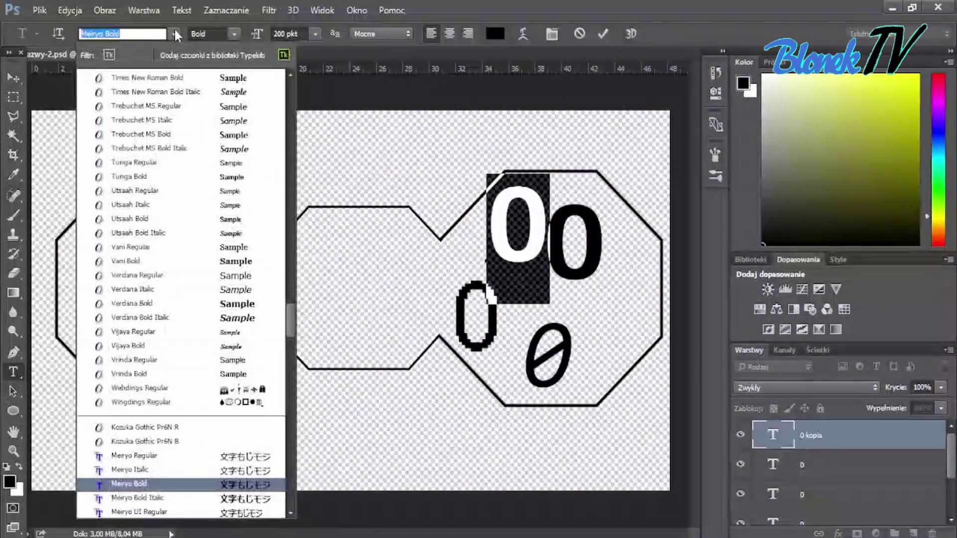
scroll(154, 324, down, 4)
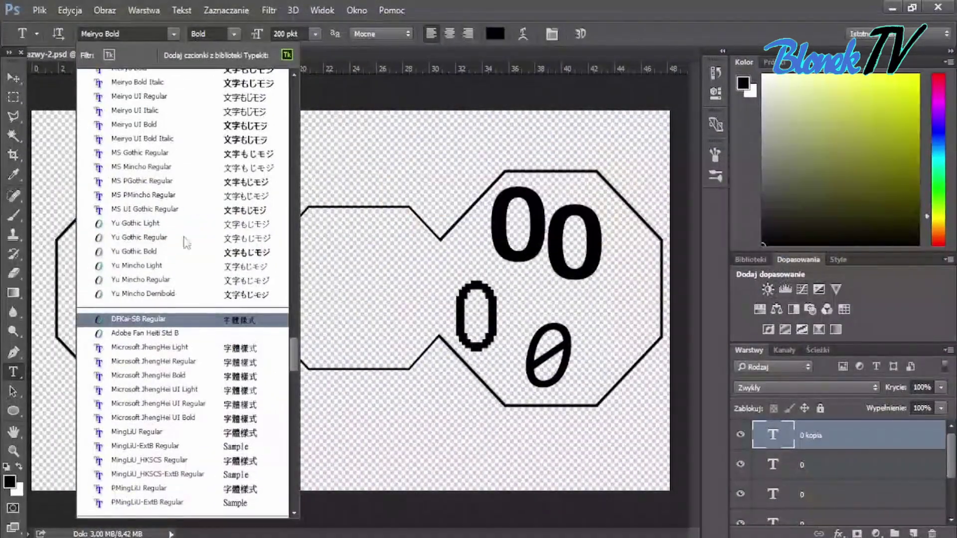
click(174, 34)
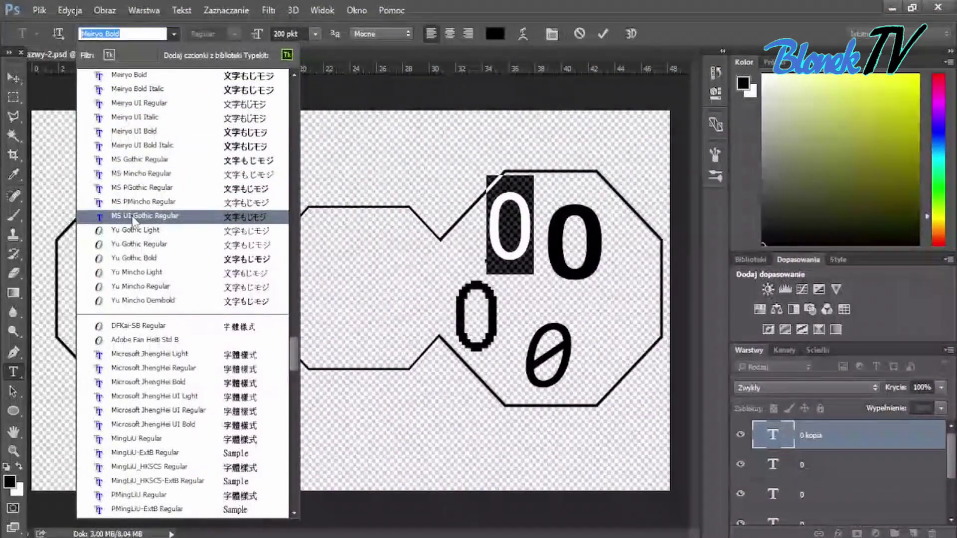
click(133, 292)
- Duplicate the 0 text layer, set the copy in Andalus, and move it to the top-right
right_click(866, 474)
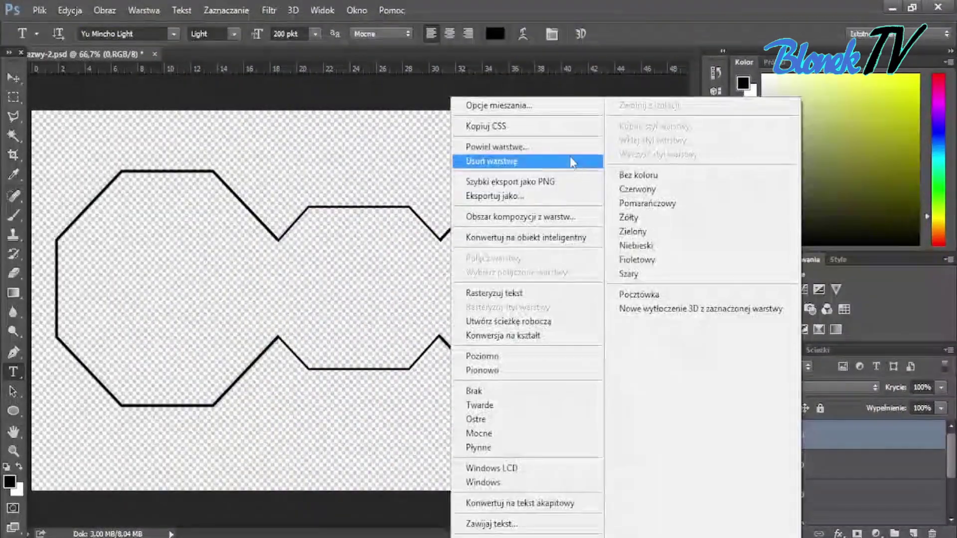
click(508, 156)
click(173, 35)
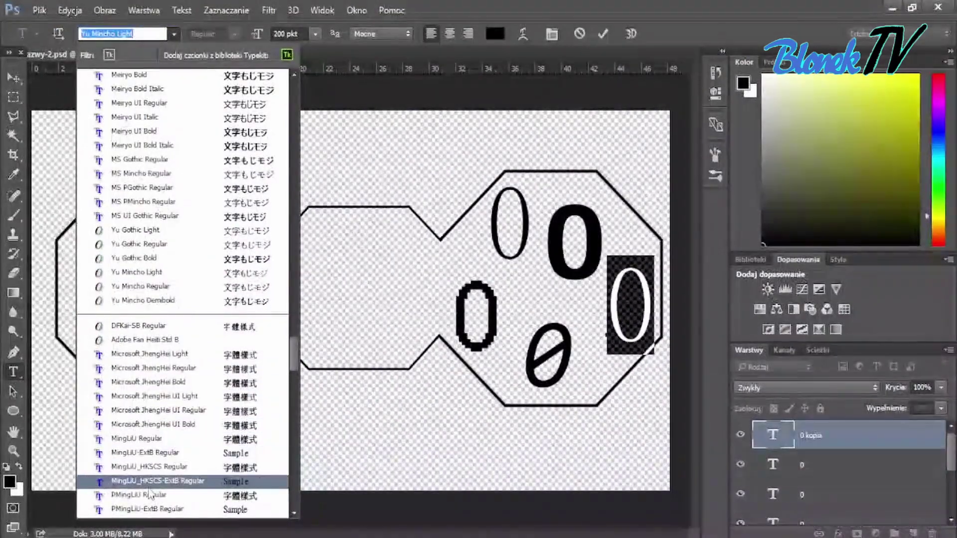
drag(294, 361, 298, 387)
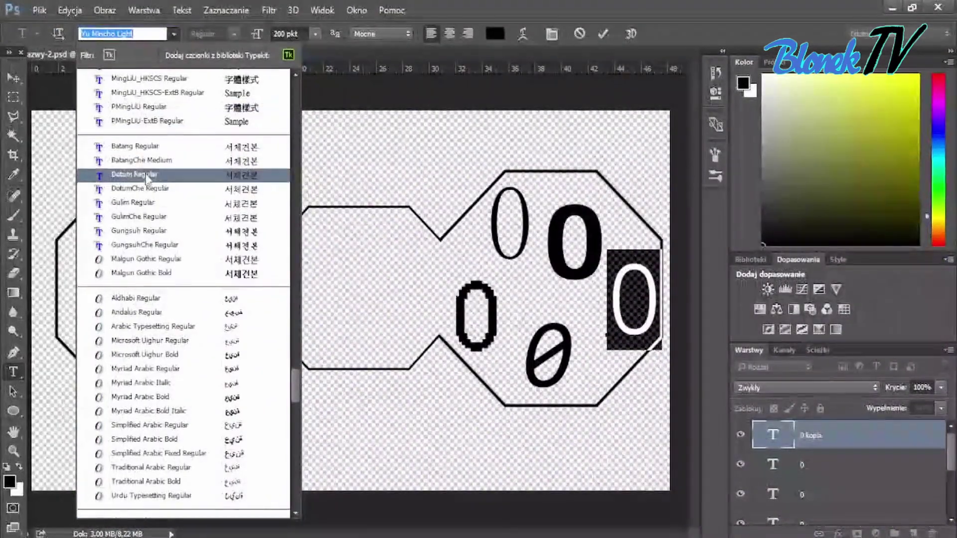
click(124, 313)
click(850, 435)
key(v)
drag(519, 354, 529, 227)
- Set the top-right 0 in Traditional Arabic Bold
double_click(773, 435)
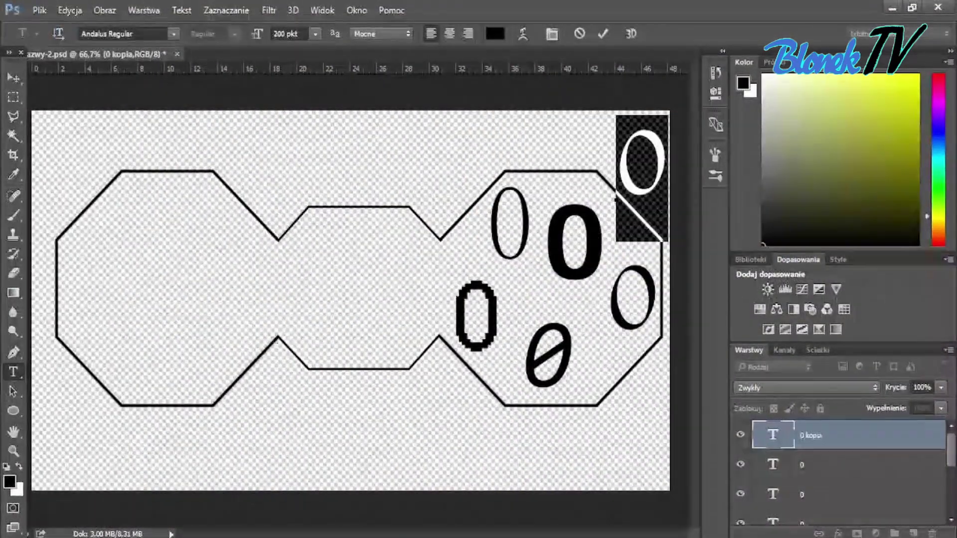
click(174, 34)
scroll(131, 182, down, 3)
scroll(131, 182, down, 3)
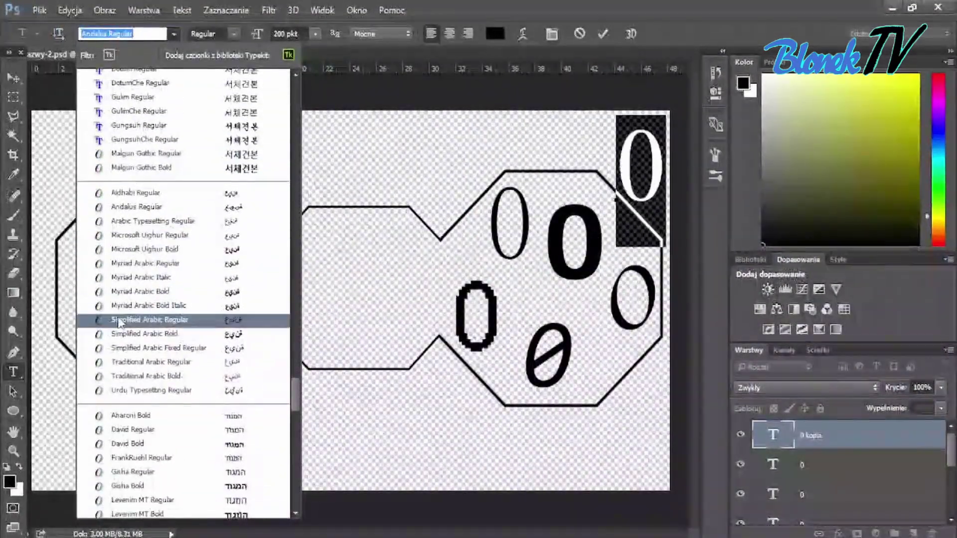
click(106, 377)
- Duplicate the 0 again, give the copy another font, and browse fonts without changing it
key(ctrl+j)
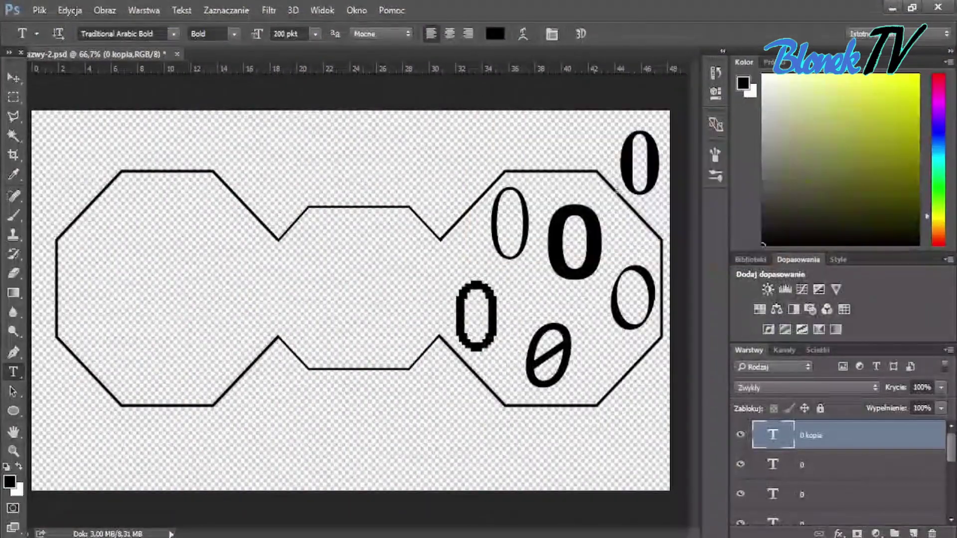
double_click(772, 435)
click(174, 34)
scroll(159, 249, down, 5)
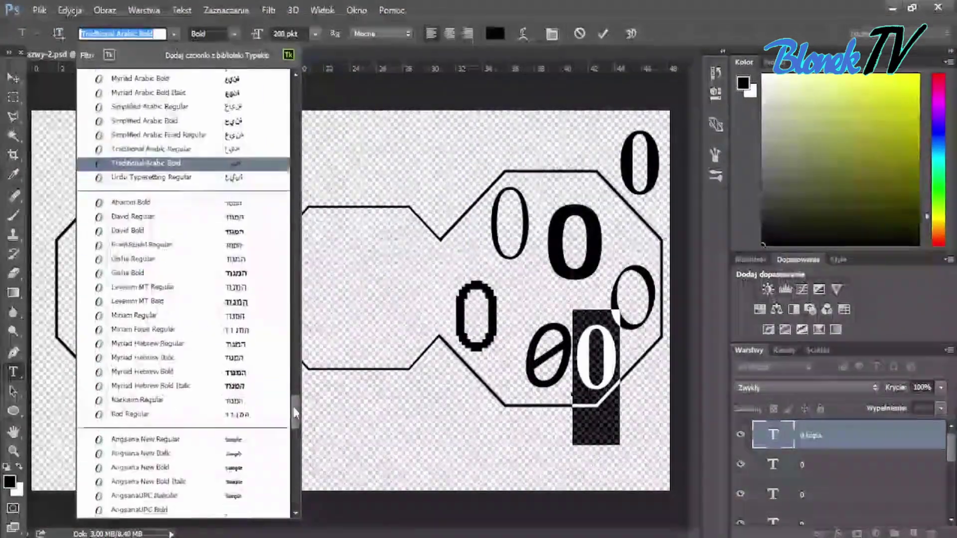
scroll(159, 200, down, 3)
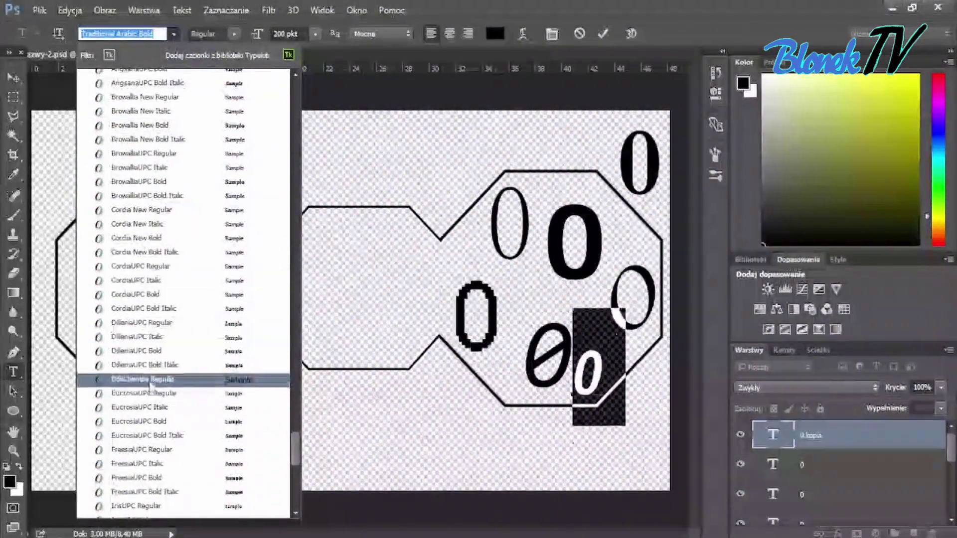
click(137, 506)
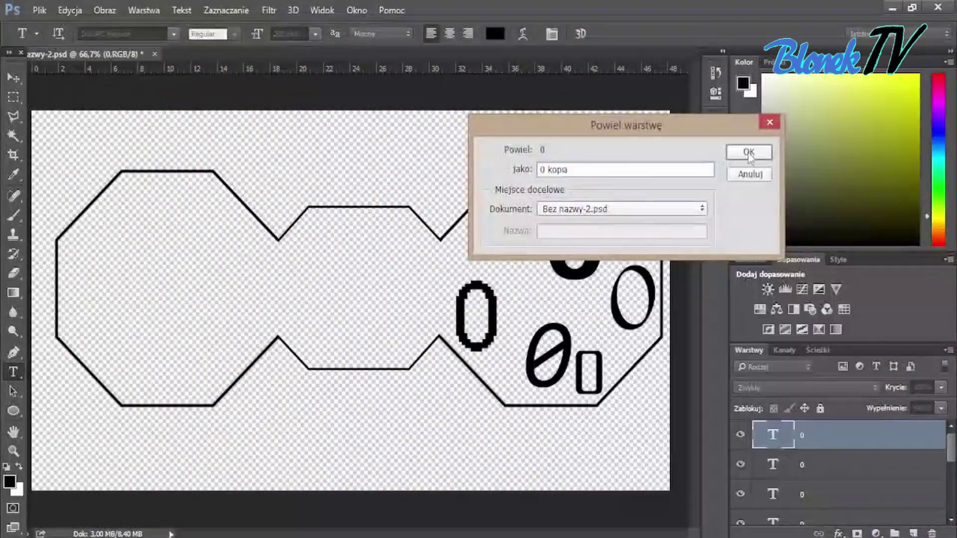
click(749, 152)
click(174, 33)
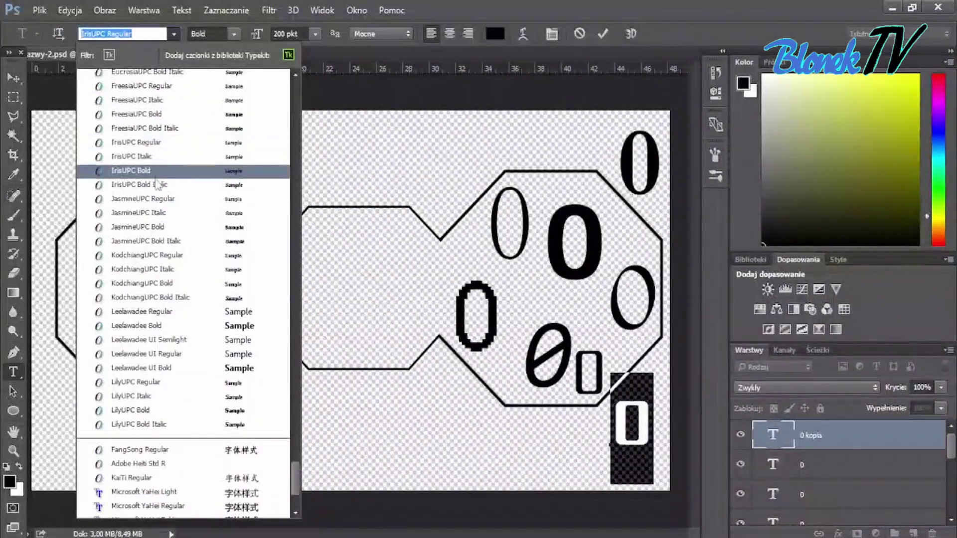
scroll(298, 491, down, 1)
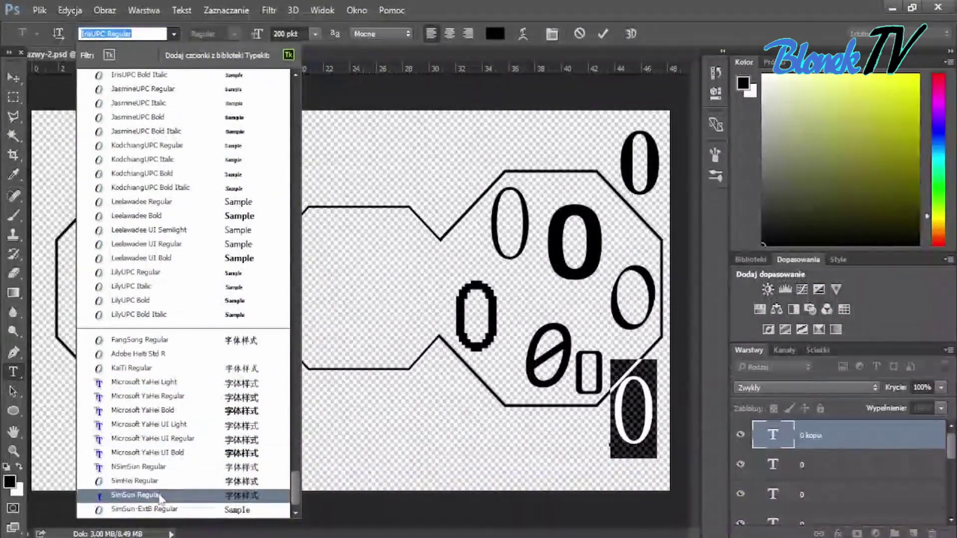
key(Escape)
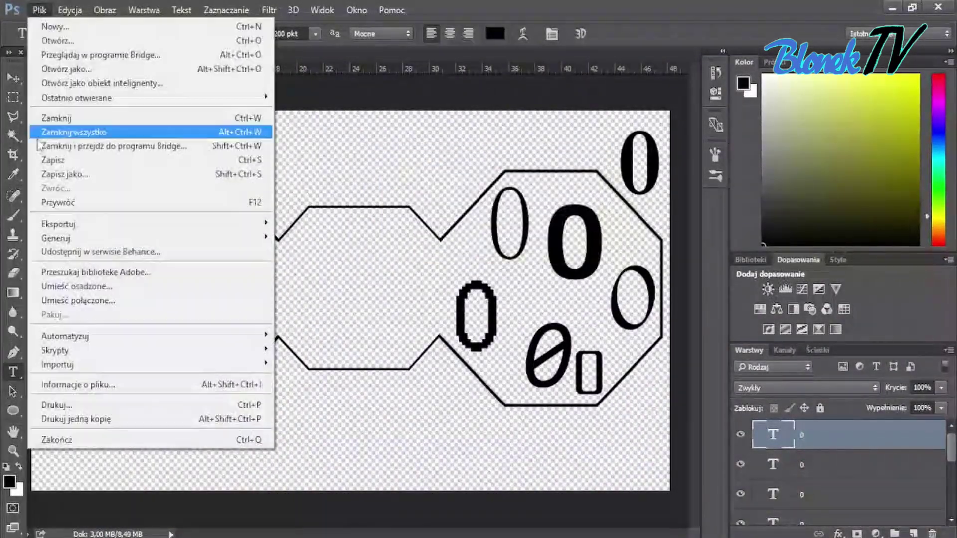
- Hide the top 0 layer, select the Formacja layer, and add empty layer Warstwa 1 above
click(740, 435)
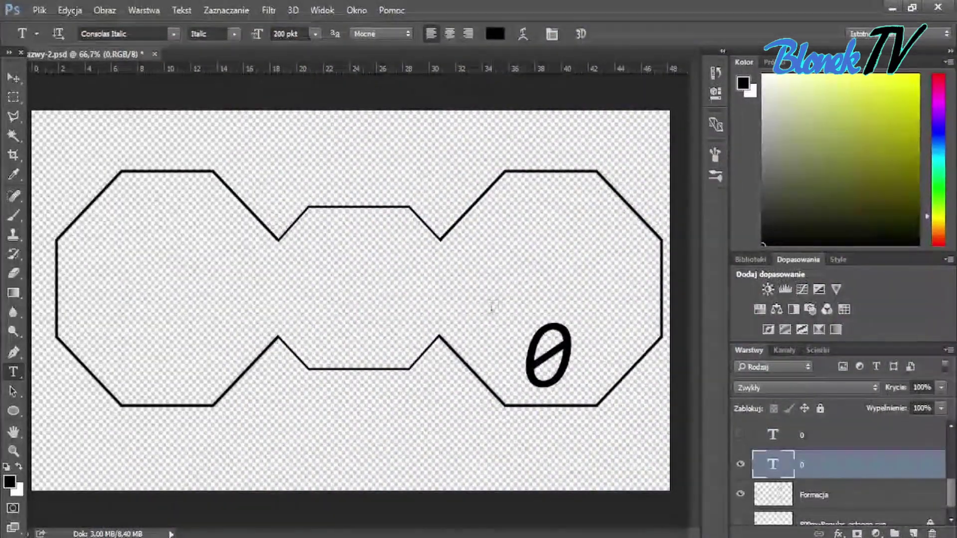
shift+click(912, 435)
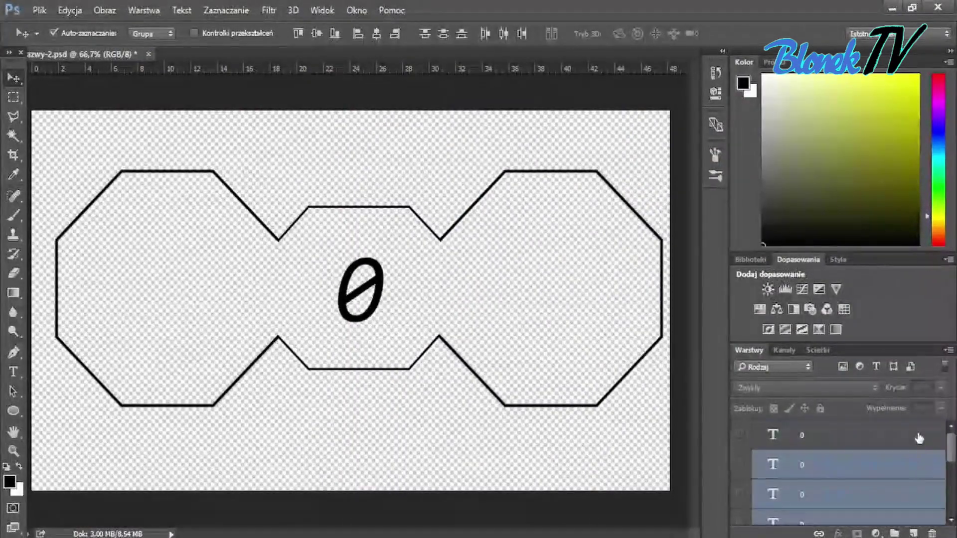
scroll(870, 489, down, 2)
click(771, 426)
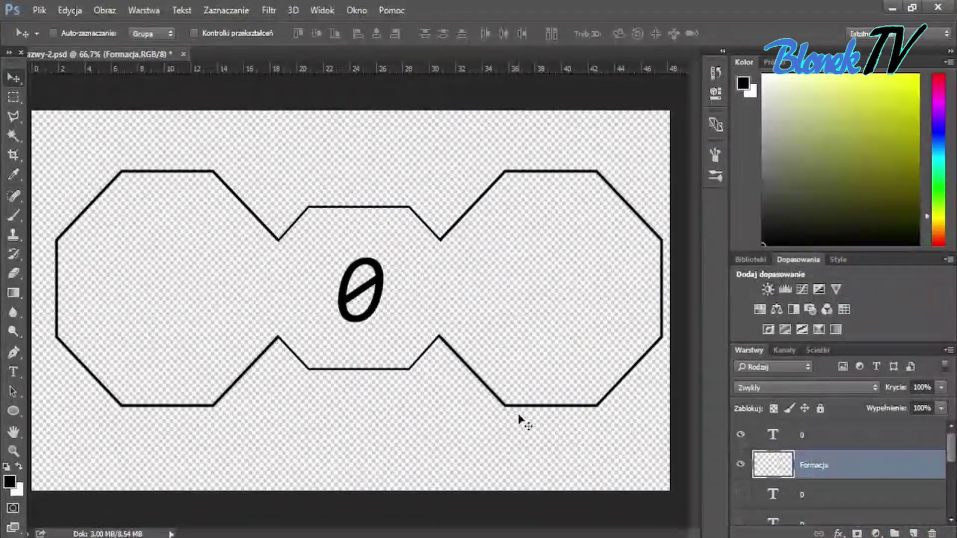
key(ctrl+shift+alt+n)
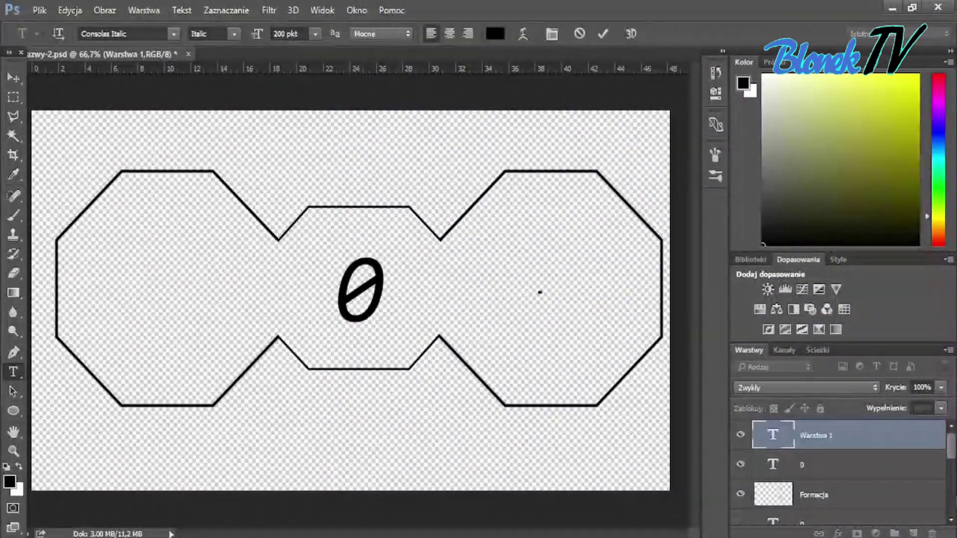
- Set the Od text to the Aparajita font and commit it
key(ctrl+a)
click(175, 34)
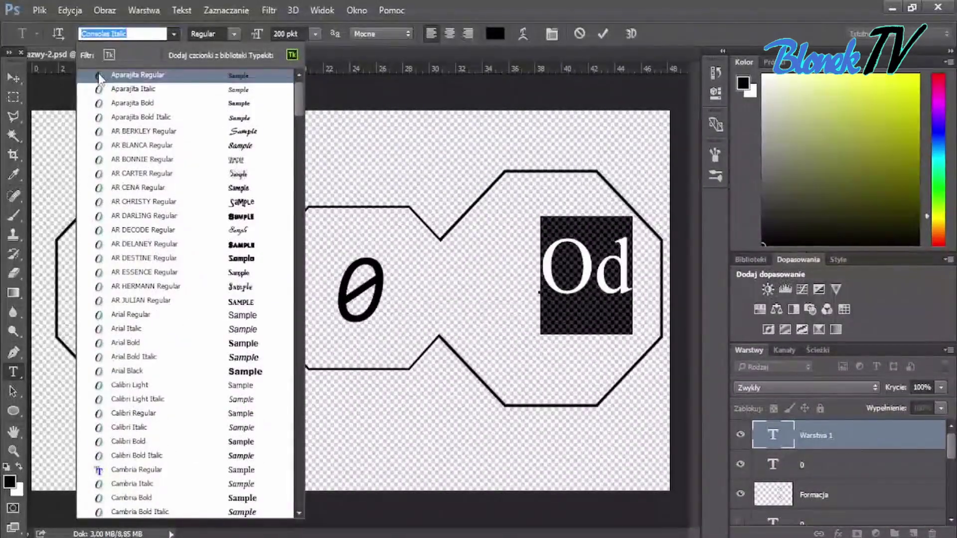
click(99, 77)
key(ctrl+Return)
- Alt-drag an Od copy below the original and set it to AR DELANEY
key(Return)
key(v)
drag(548, 259, 605, 338)
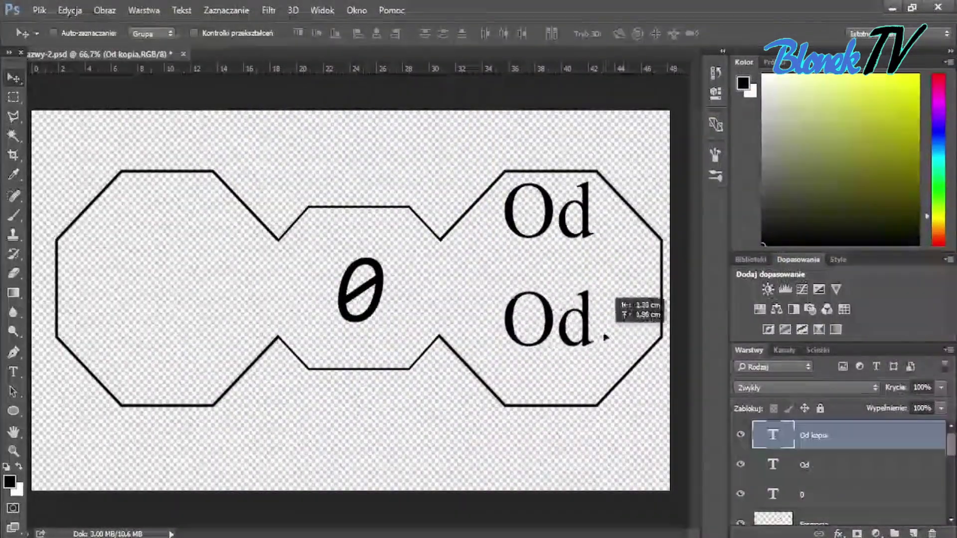
click(174, 33)
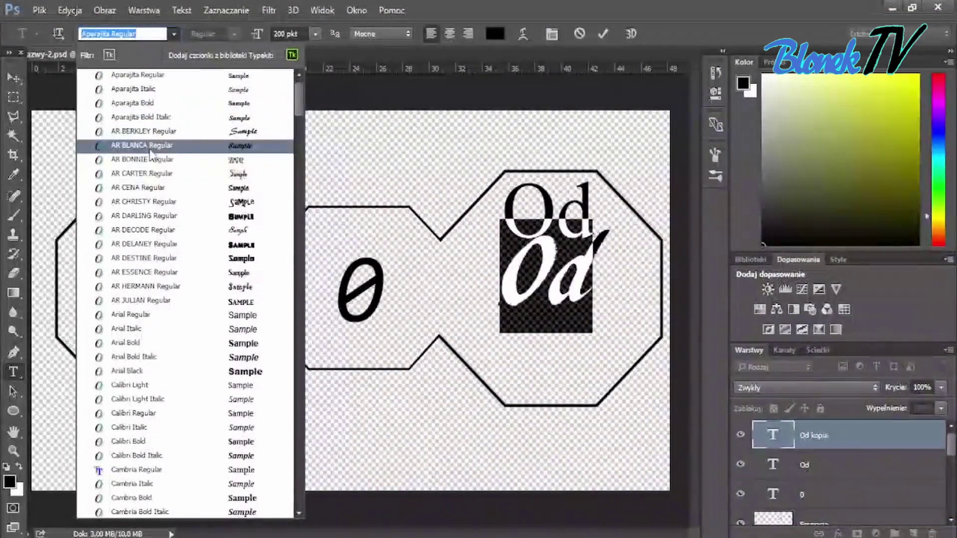
click(170, 244)
key(ctrl+Return)
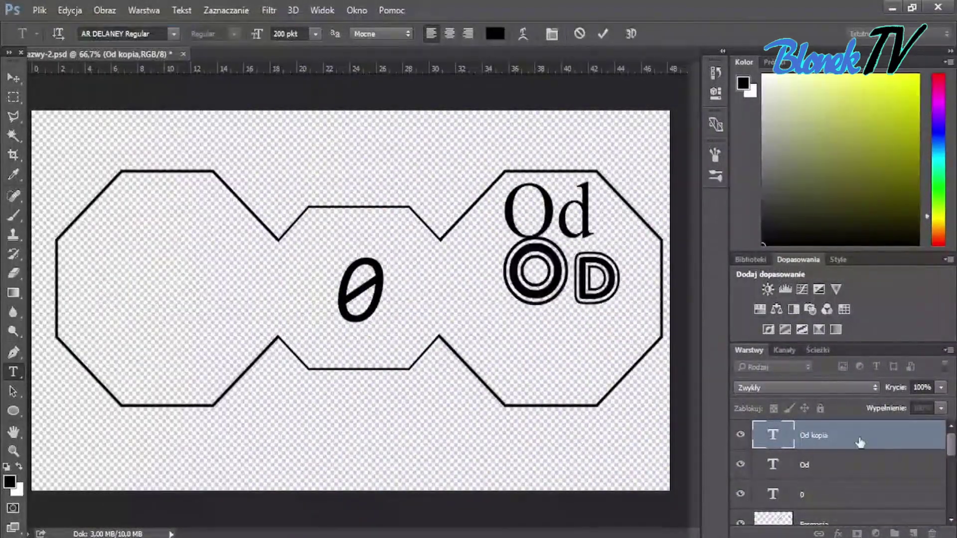
- Browse fonts for the lower Od copy and apply the pixel-style Small Fonts
key(v)
double_click(580, 389)
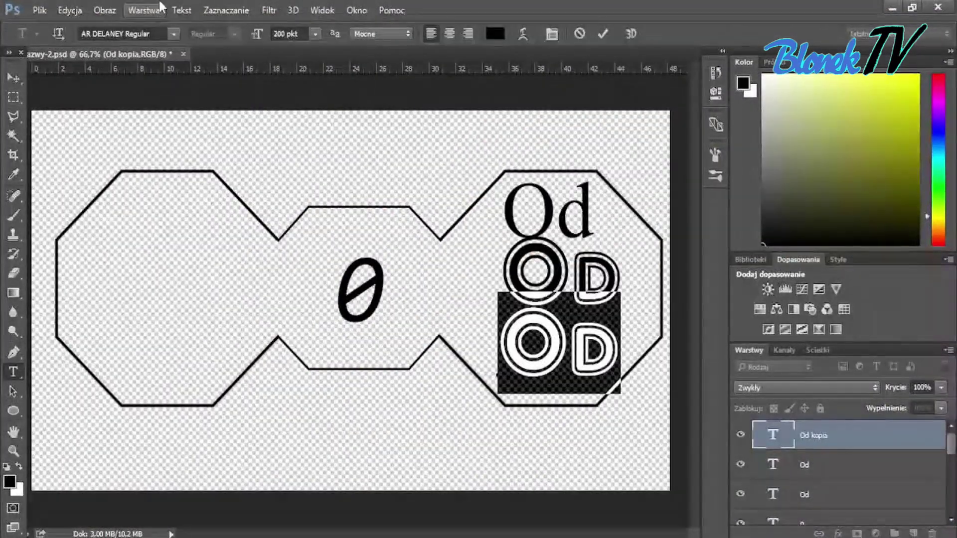
click(174, 34)
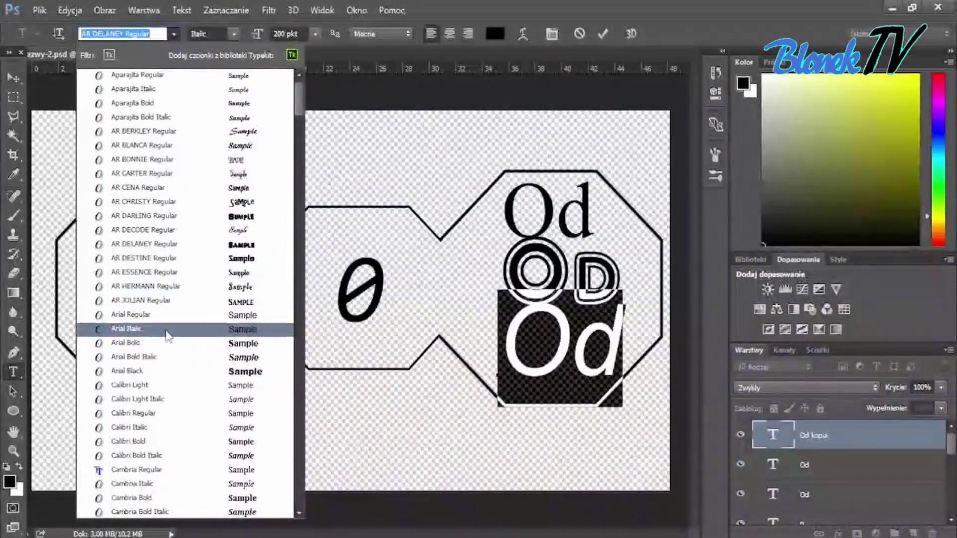
scroll(187, 498, down, 9)
scroll(220, 213, up, 5)
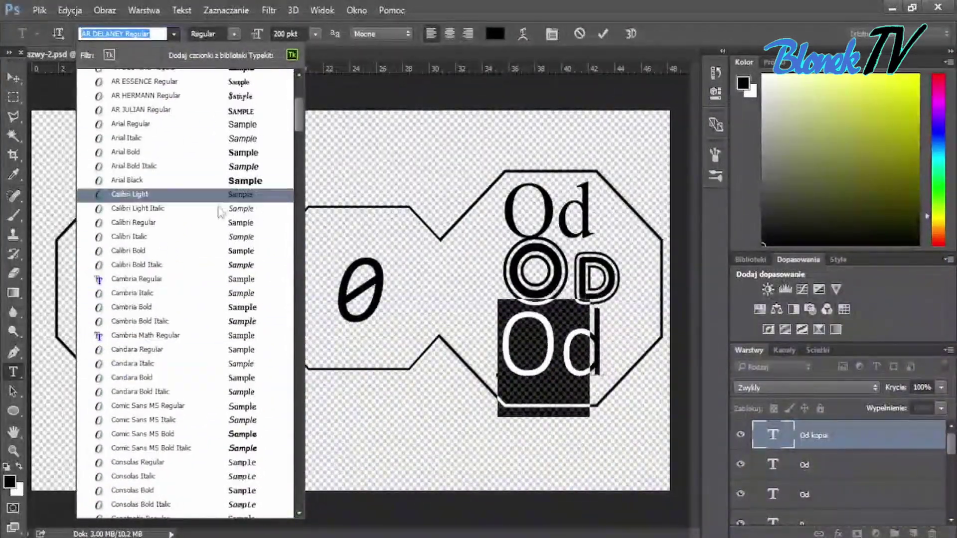
scroll(253, 135, down, 6)
key(Down)
key(Down)
key(Down)
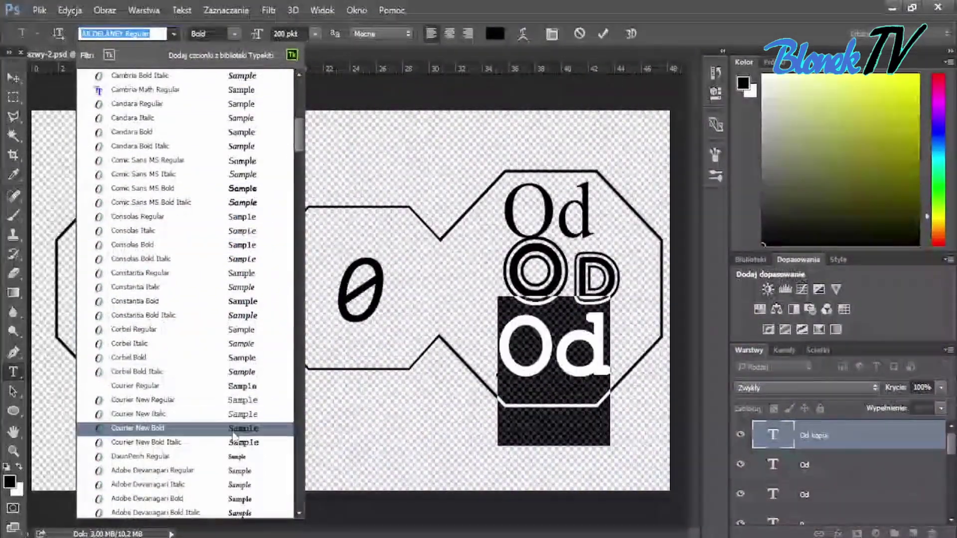
key(Down)
key(Down)
key(Down)
key(Down)
key(Down)
key(Down)
scroll(244, 150, down, 9)
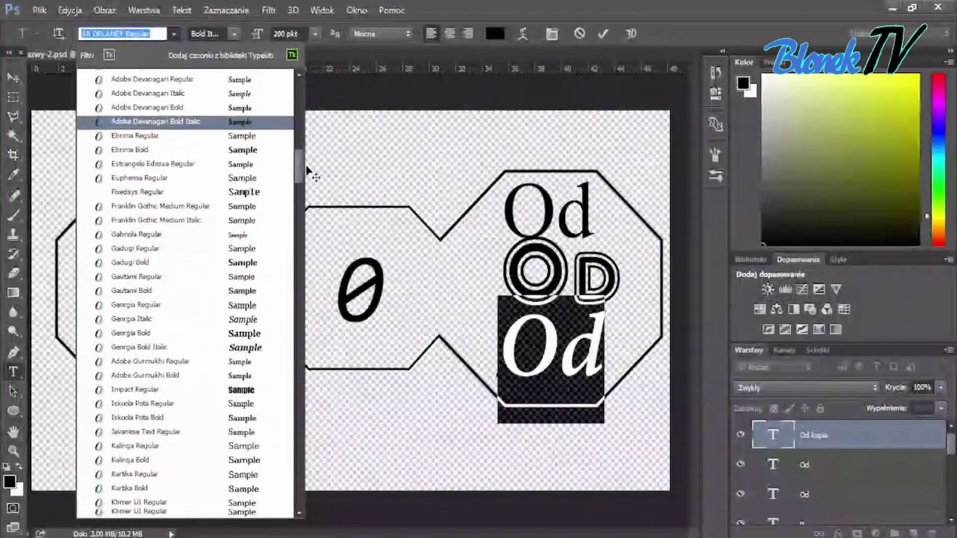
scroll(244, 149, down, 1)
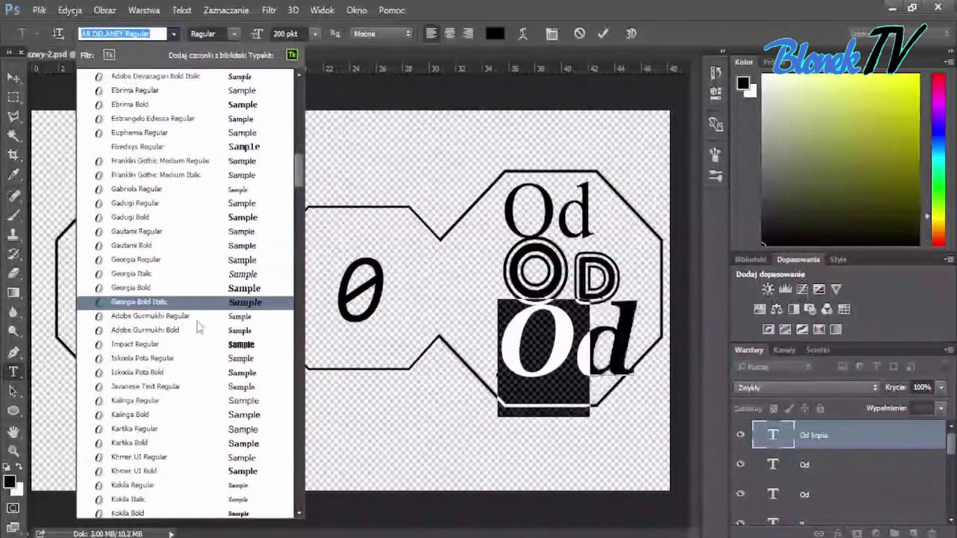
scroll(190, 487, down, 6)
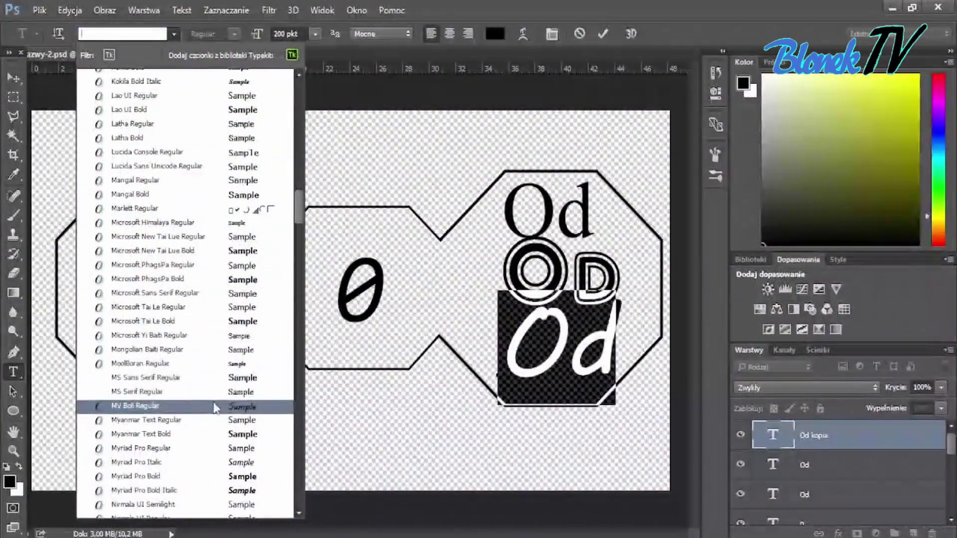
scroll(250, 160, down, 10)
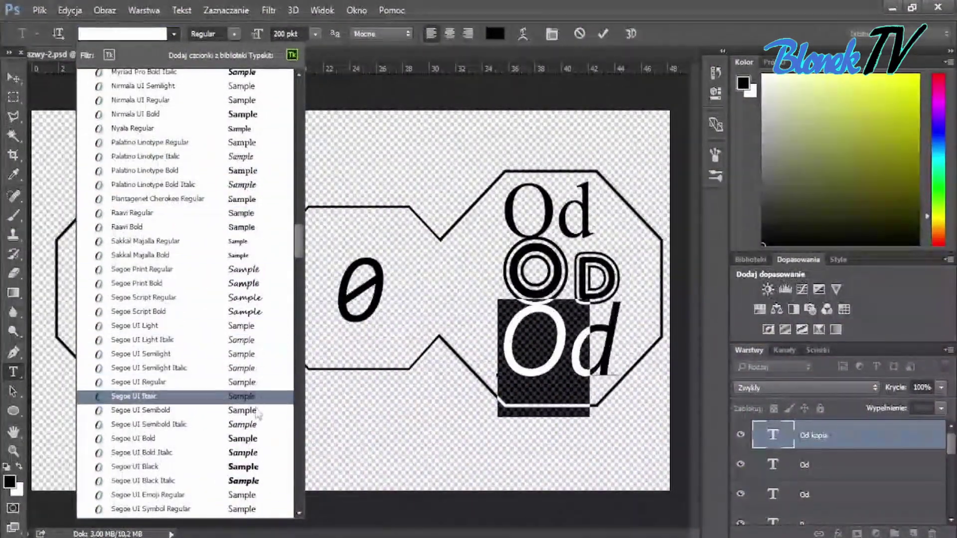
scroll(224, 125, down, 10)
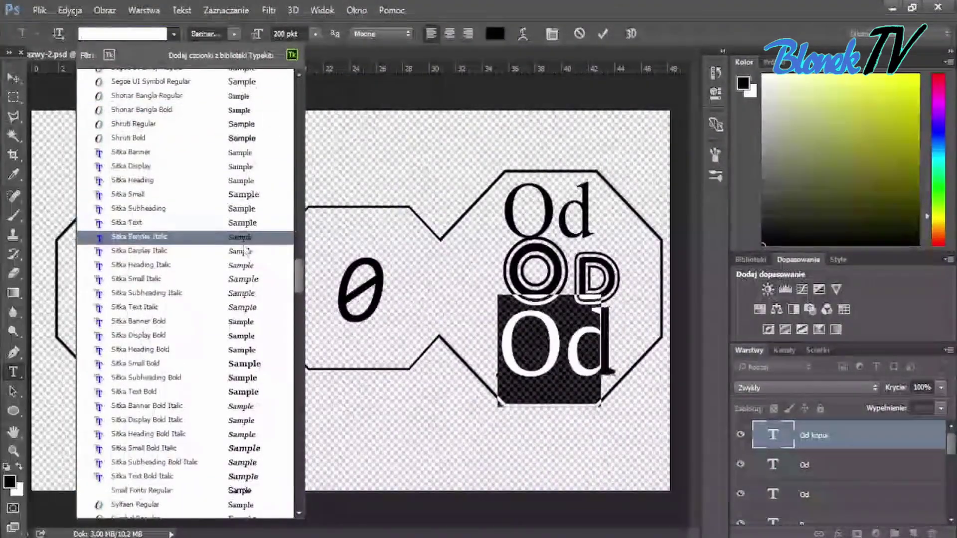
click(249, 469)
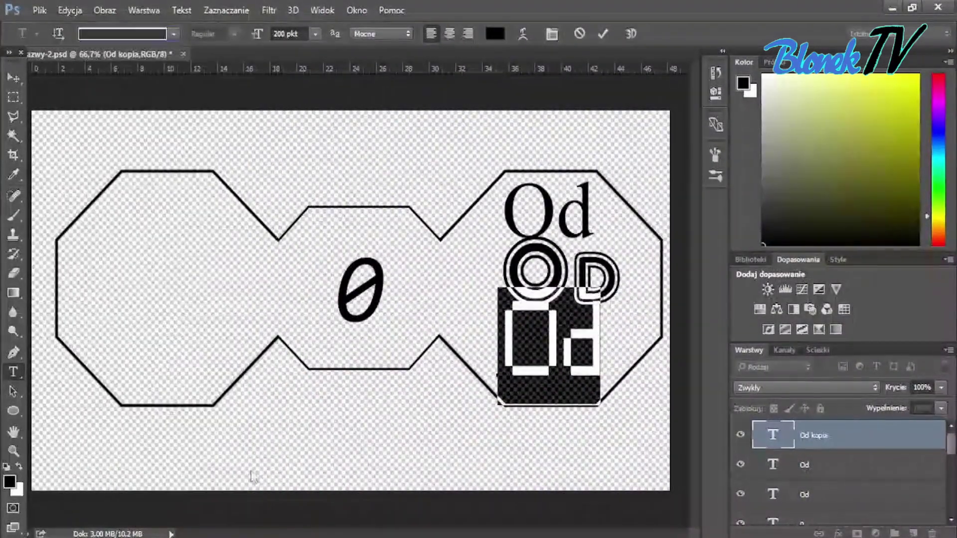
right_click(521, 337)
- Change the Od kopia copy's font to DilleniaUPC Bold
key(v)
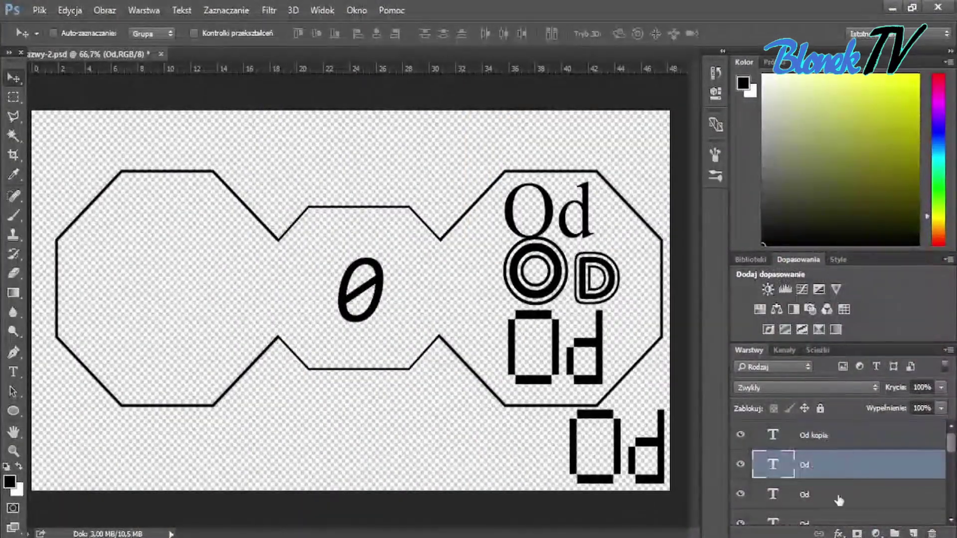
double_click(772, 434)
click(174, 34)
scroll(245, 299, down, 5)
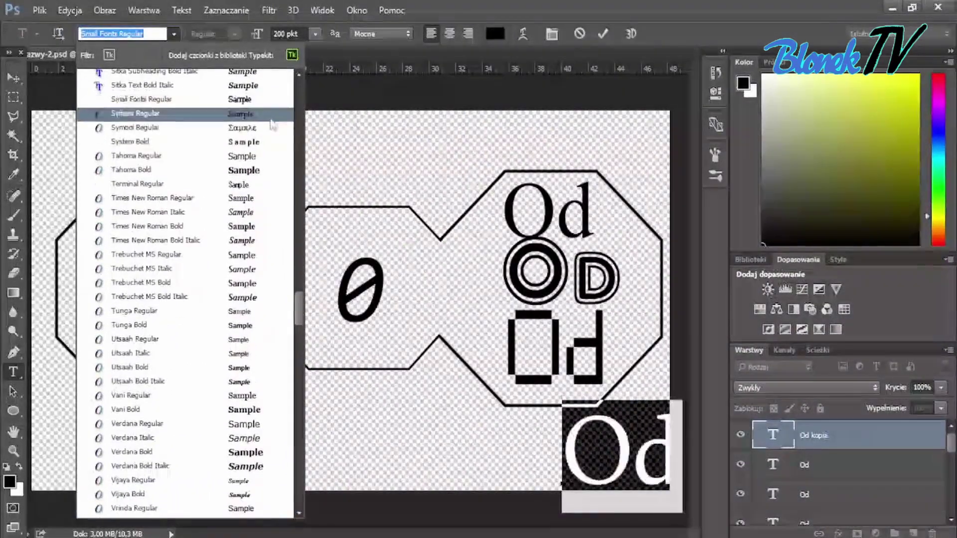
scroll(244, 299, down, 4)
scroll(244, 299, down, 4)
scroll(279, 309, down, 4)
scroll(129, 143, down, 3)
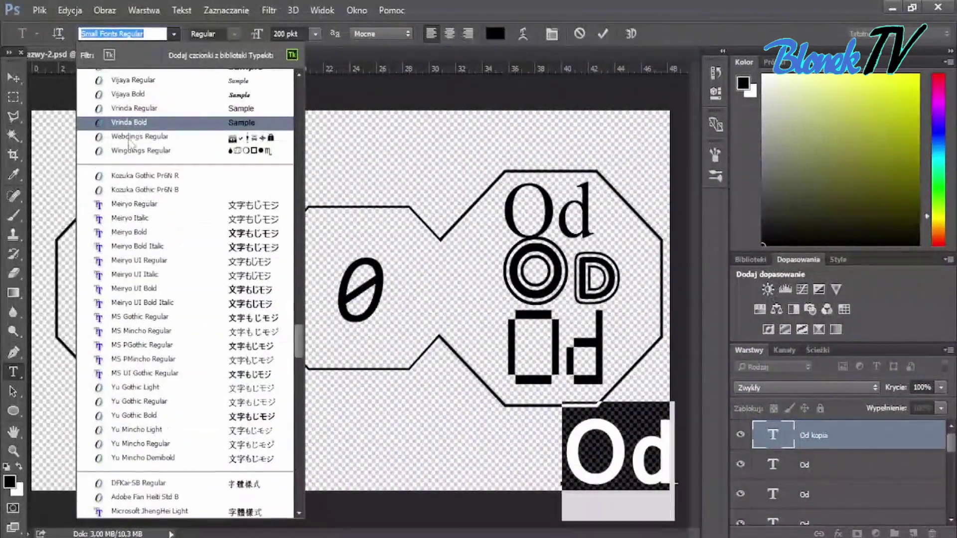
scroll(222, 250, up, 3)
scroll(327, 349, down, 3)
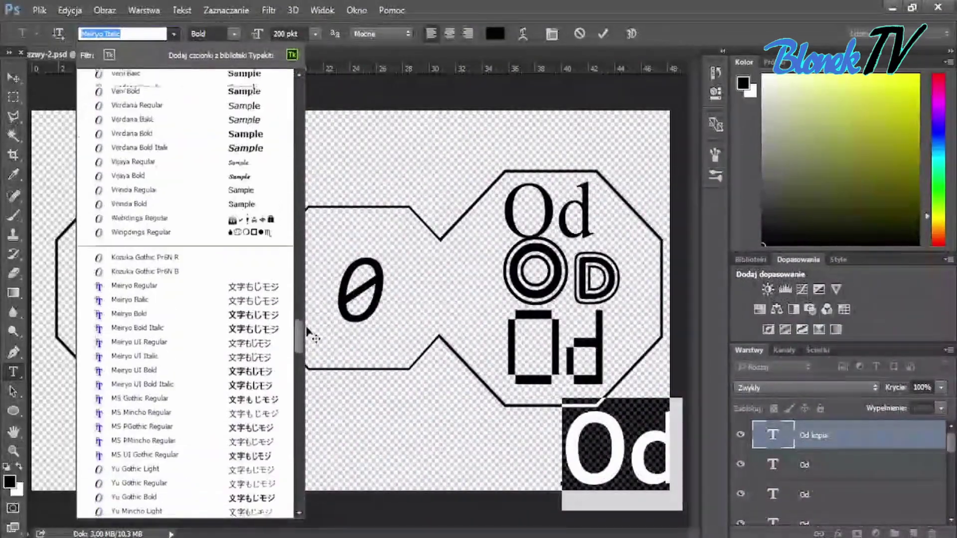
drag(300, 341, 301, 177)
scroll(349, 319, down, 5)
scroll(295, 294, down, 5)
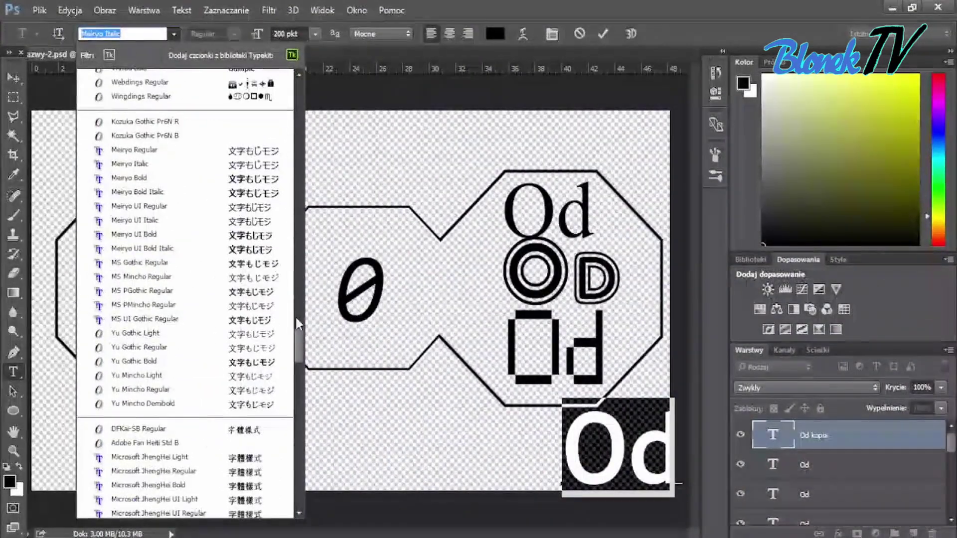
scroll(177, 284, down, 5)
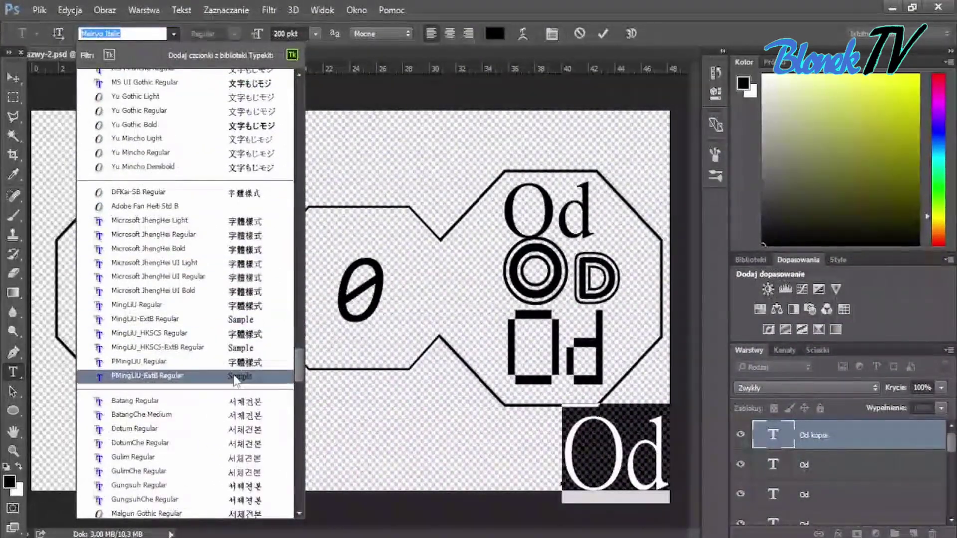
scroll(265, 185, down, 5)
scroll(249, 279, down, 5)
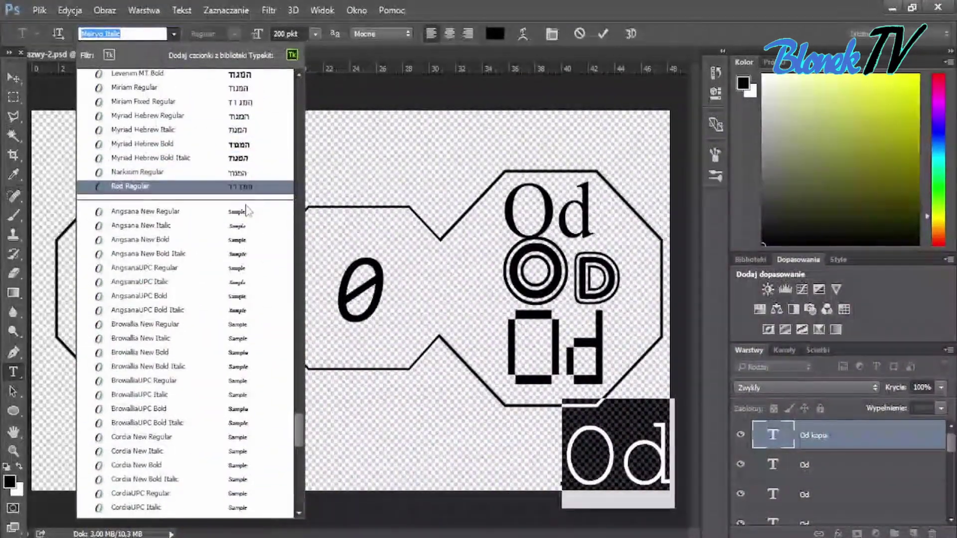
scroll(239, 349, down, 9)
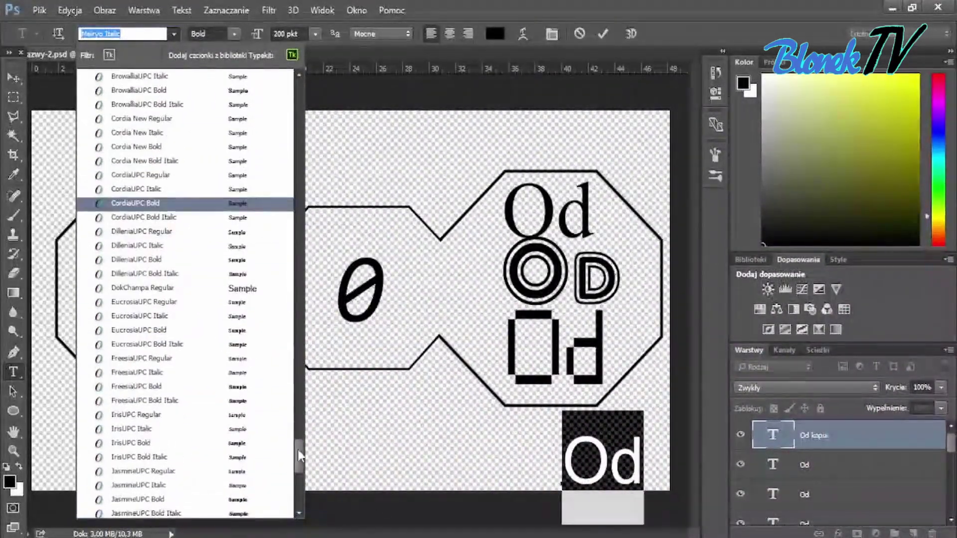
click(256, 269)
- Duplicate the Od layer and give the new copy LilyUPC Italic
right_click(504, 478)
click(573, 520)
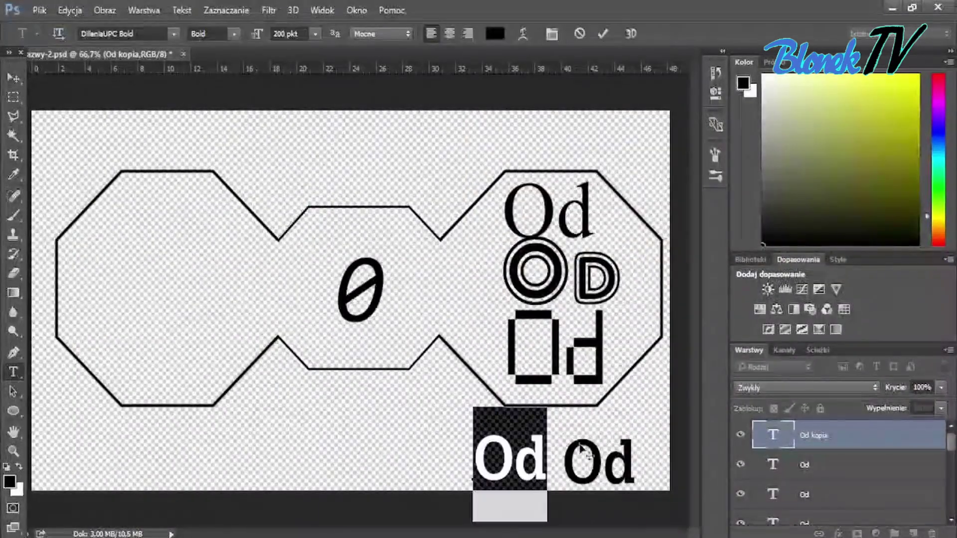
click(174, 34)
scroll(229, 498, down, 5)
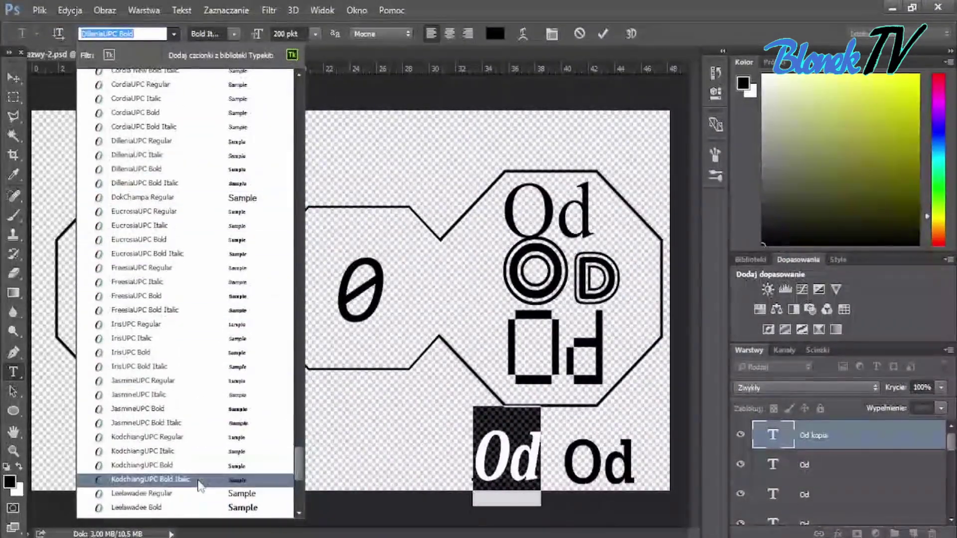
scroll(299, 499, down, 7)
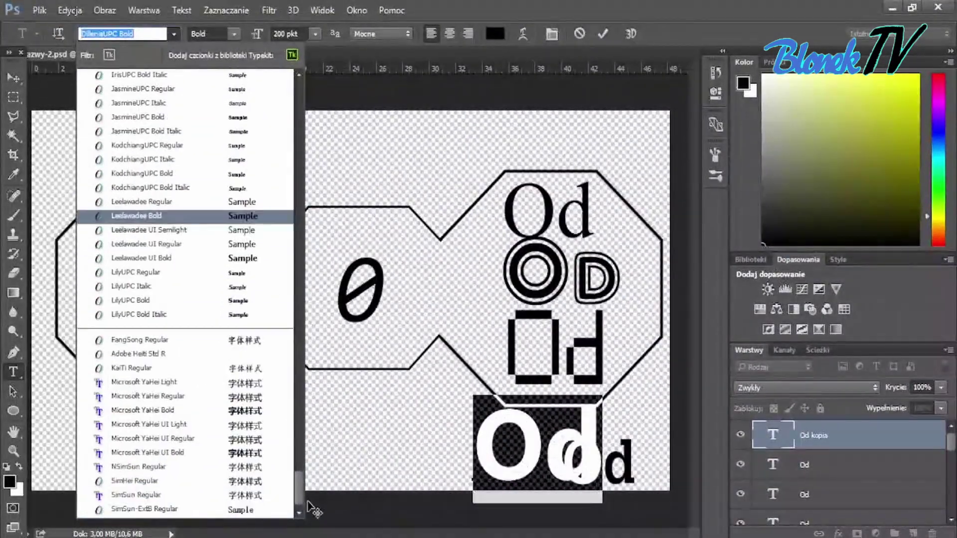
click(131, 288)
- Add another Od copy above the right octagon in the italic face
right_click(827, 435)
click(583, 427)
double_click(616, 142)
click(174, 34)
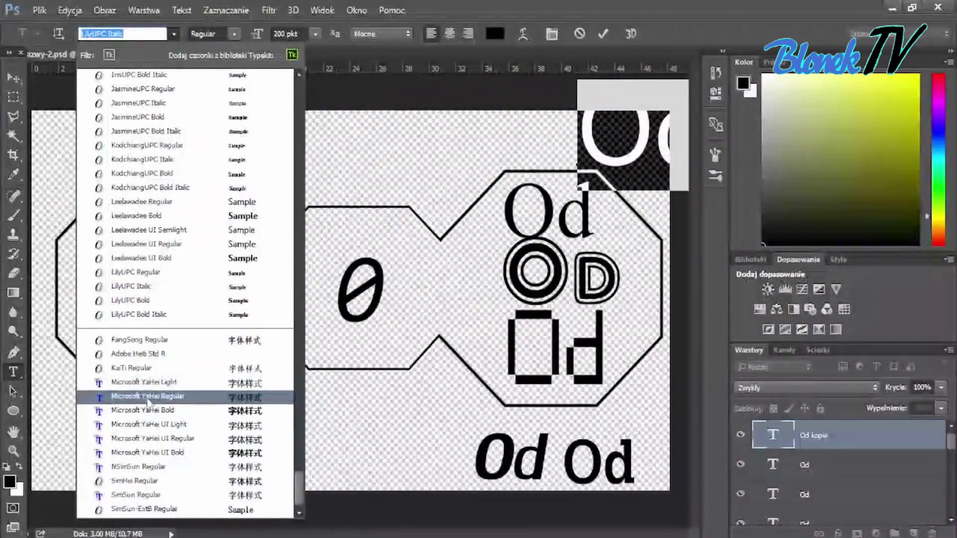
key(Escape)
- Move the outlined OD into the left octagon, hiding the pixel-style and bold copies
click(850, 439)
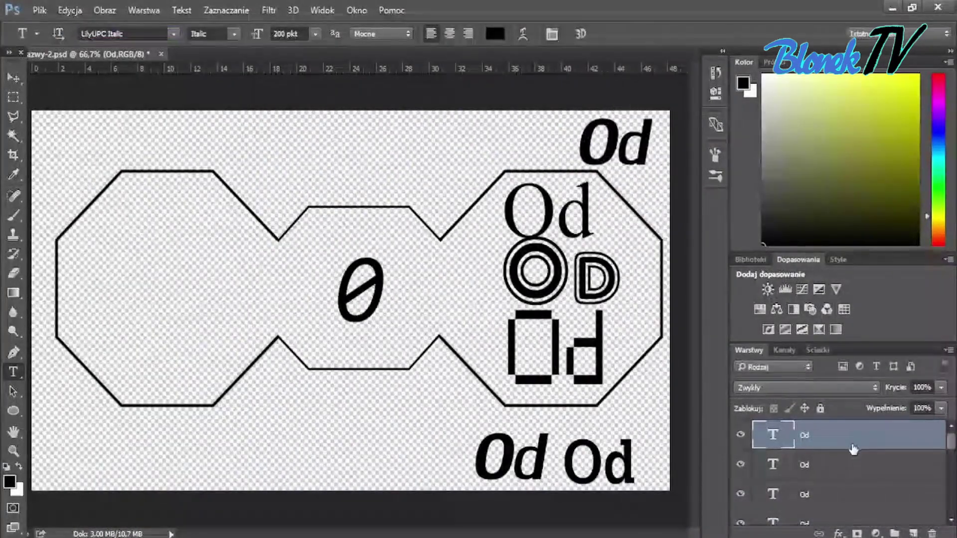
key(v)
drag(231, 420, 227, 413)
click(858, 466)
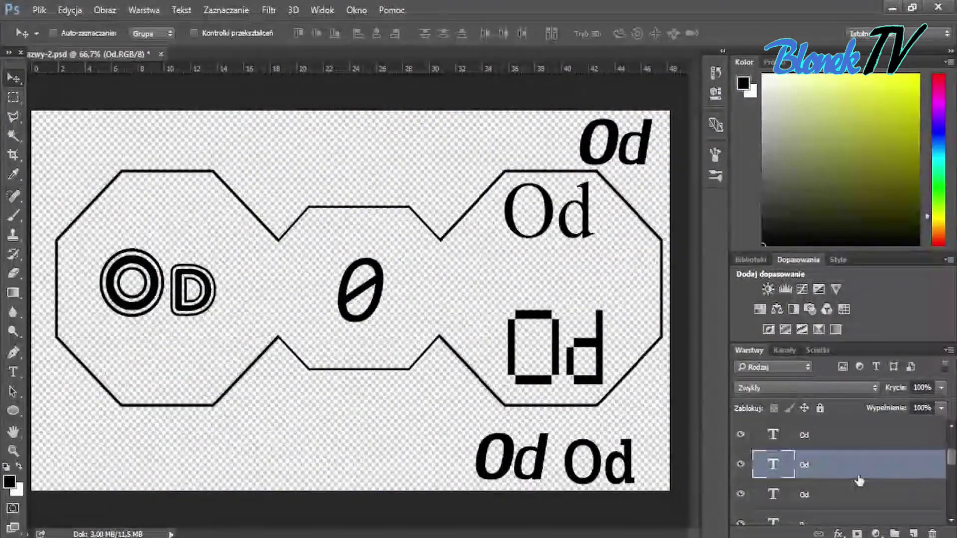
click(848, 434)
click(741, 464)
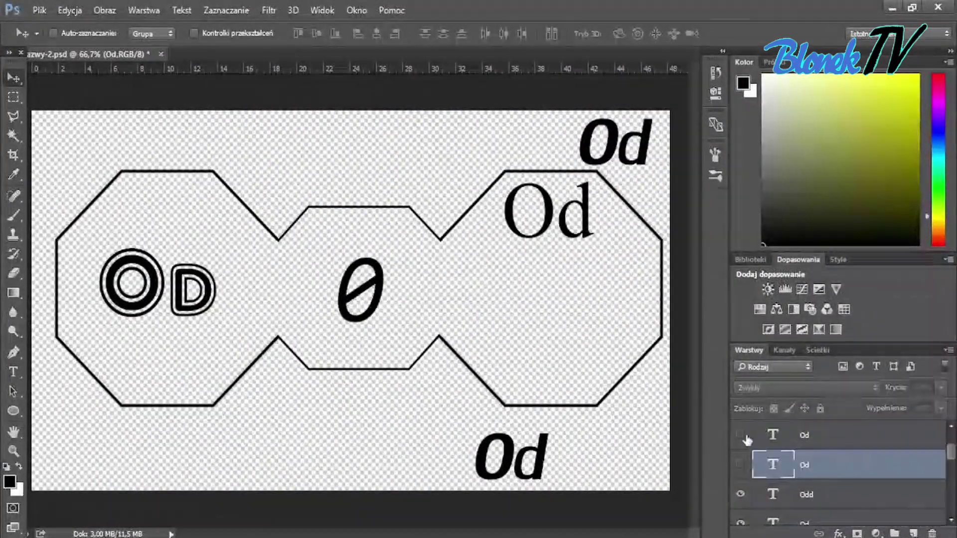
drag(575, 471, 288, 411)
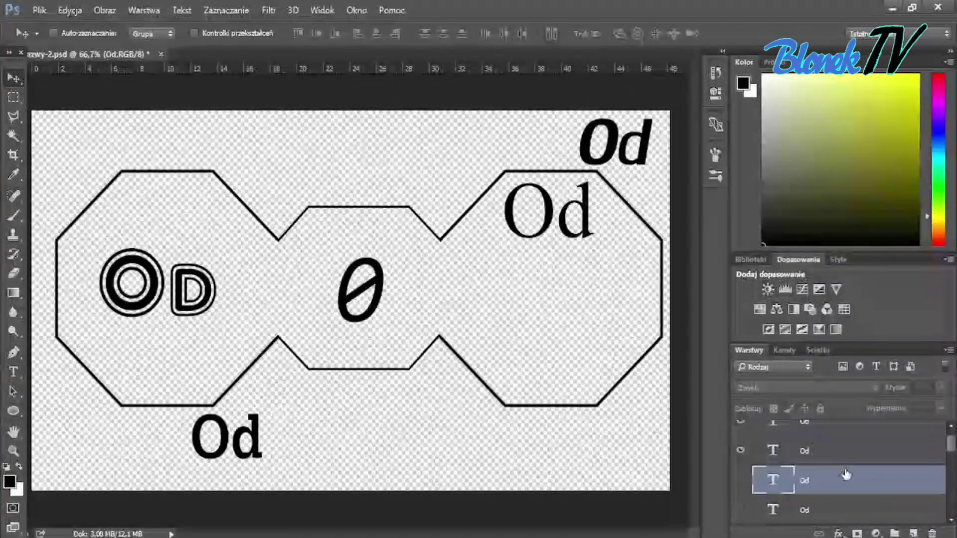
- Hide the remaining spare Od variants and move those layers lower in the stack
click(741, 465)
click(740, 493)
click(742, 434)
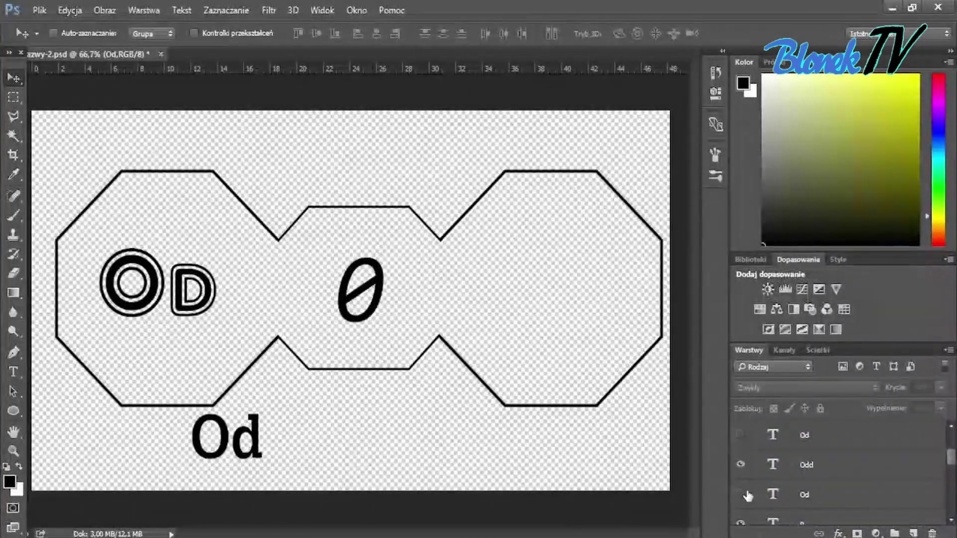
click(861, 494)
scroll(882, 455, down, 2)
shift+click(879, 490)
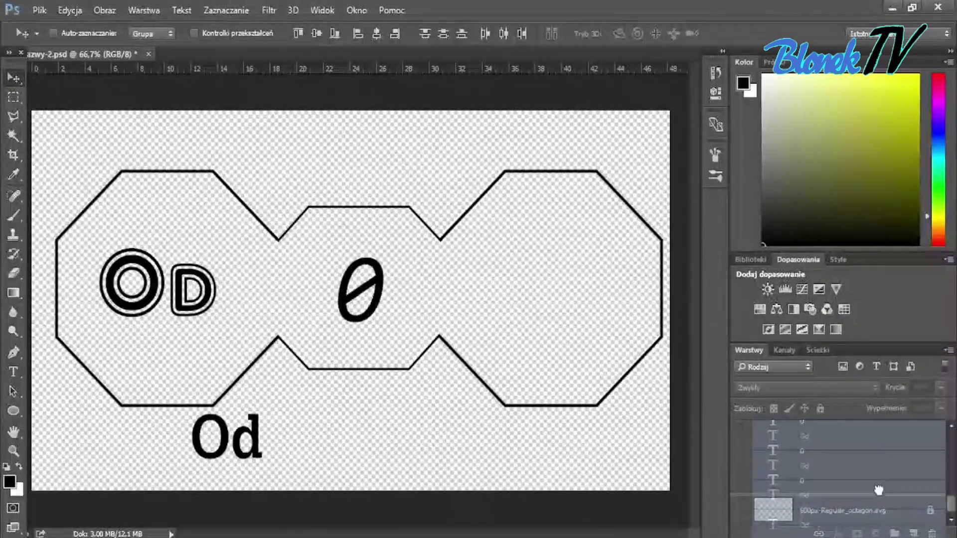
drag(878, 491, 886, 502)
click(797, 435)
text(do)
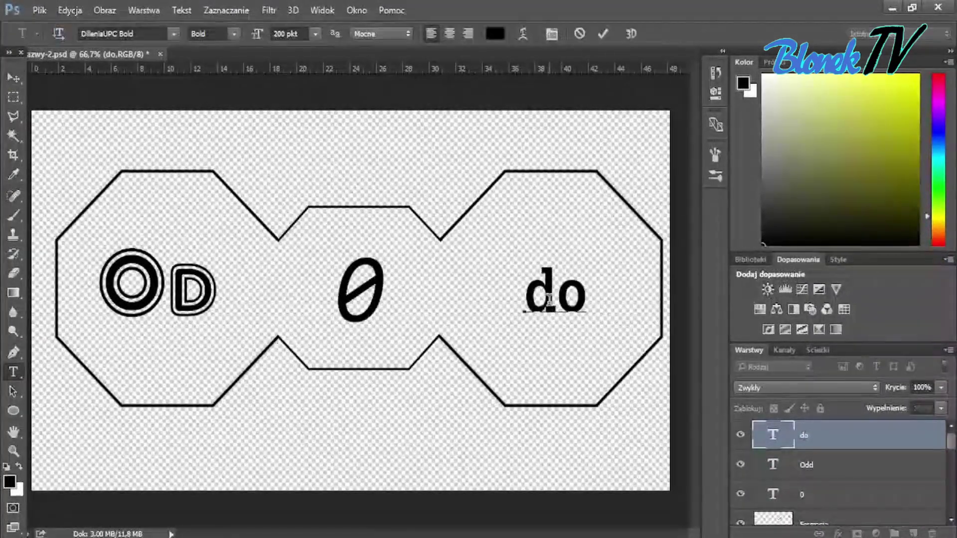
- Increase the font size of the bold do and outlined OD text, committing each
double_click(548, 299)
click(315, 33)
click(285, 33)
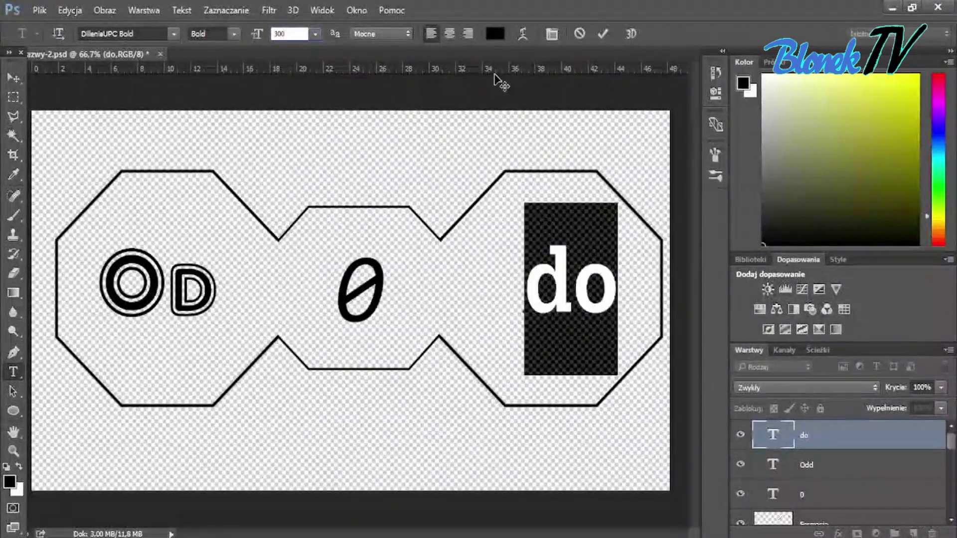
click(862, 474)
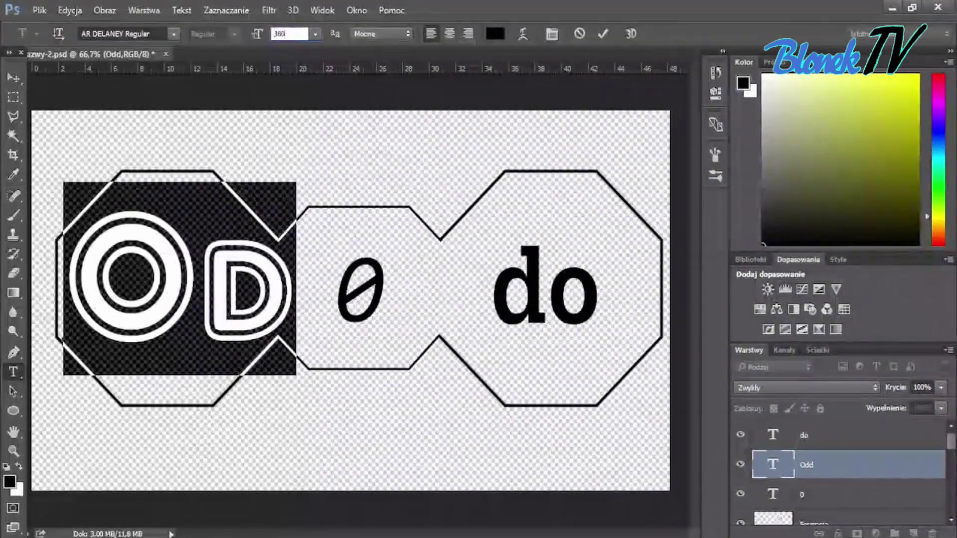
key(ctrl+Return)
key(v)
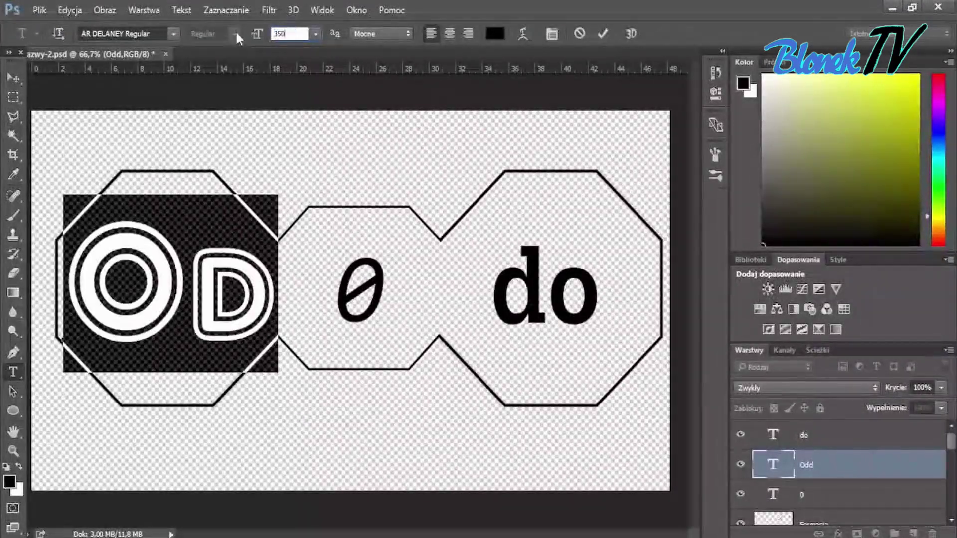
click(833, 448)
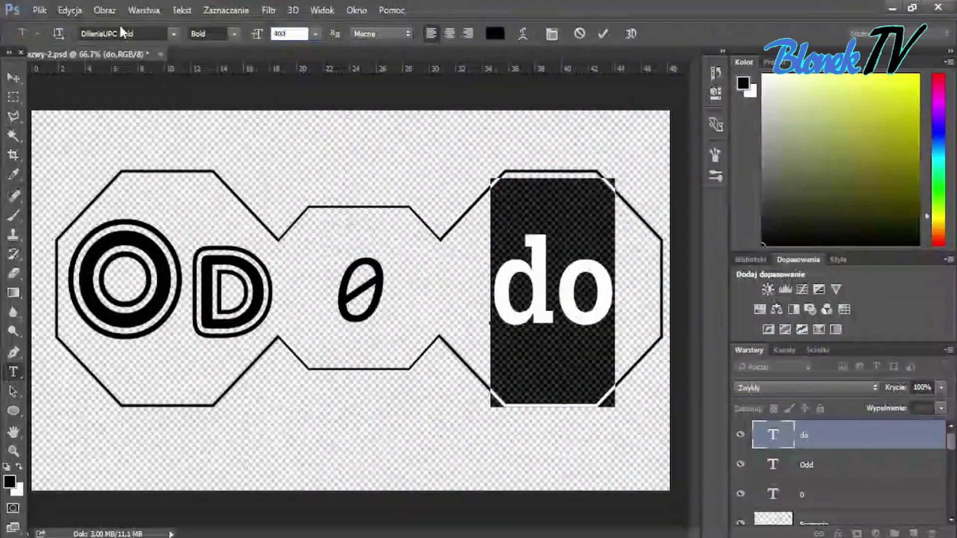
key(ctrl+Return)
- Add a horizontal guide and line up the OD and do lettering on it
key(v)
drag(577, 378, 588, 370)
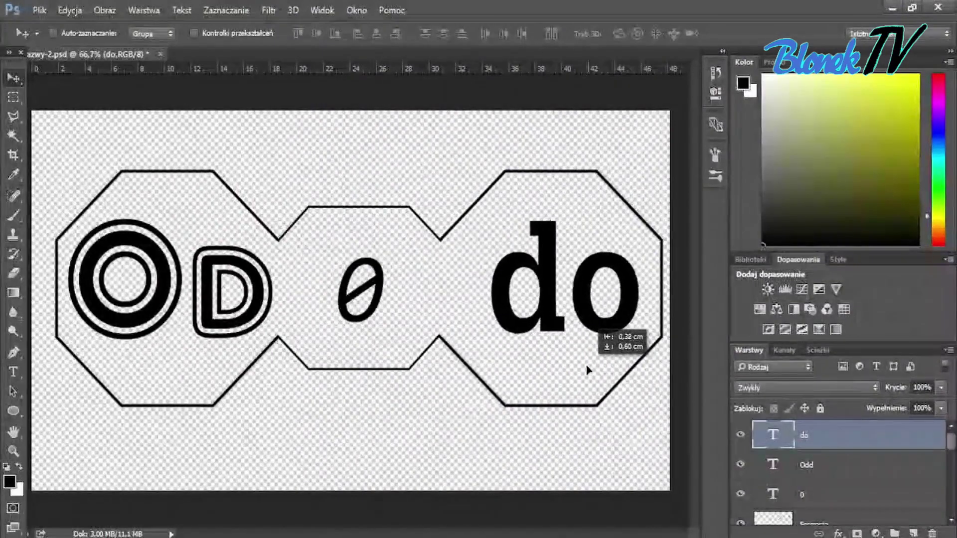
drag(204, 303, 201, 313)
mouse_move(338, 69)
mouse_down()
mouse_move(338, 333)
mouse_move(341, 325)
mouse_up()
drag(248, 245, 252, 224)
drag(604, 309, 598, 300)
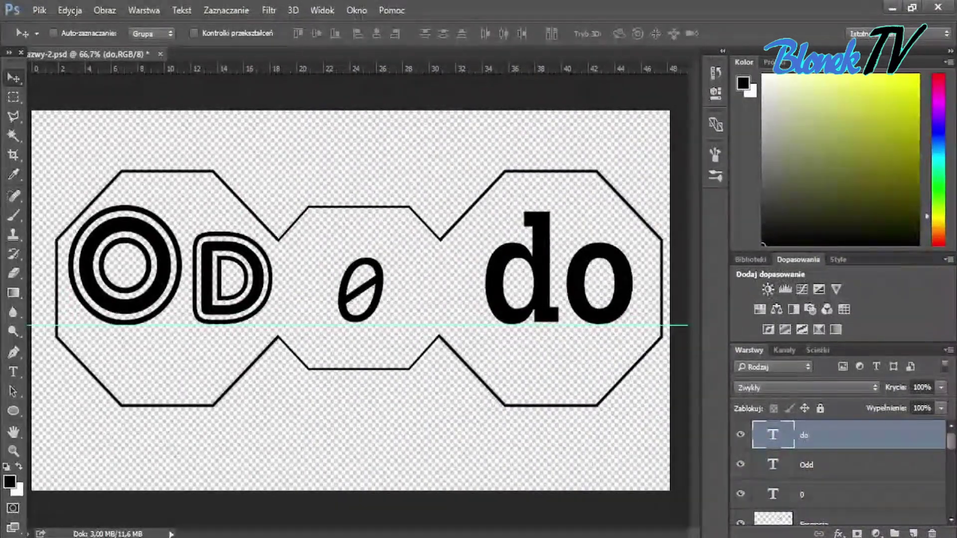
- Reposition and resize the 0 in the middle octagon, then nudge OD down
click(847, 465)
drag(458, 254, 454, 258)
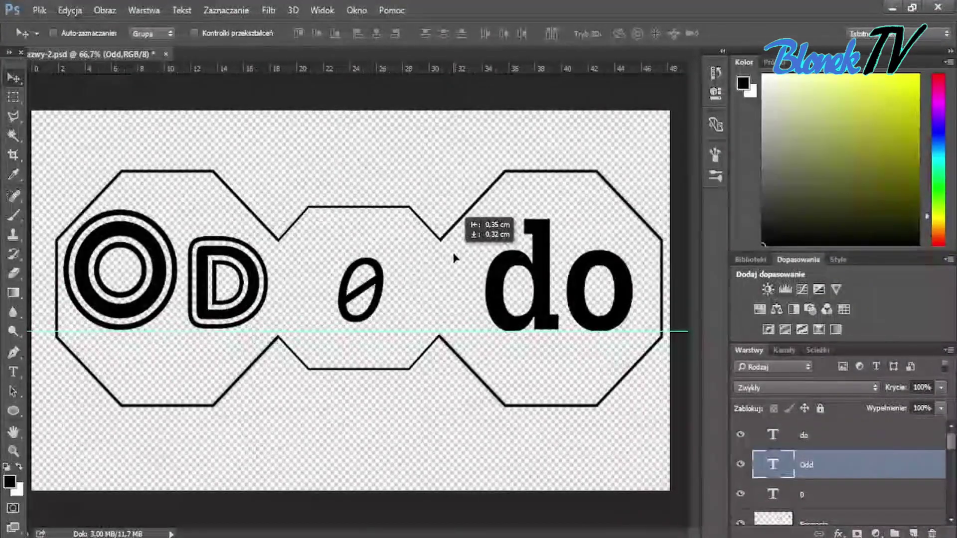
click(833, 495)
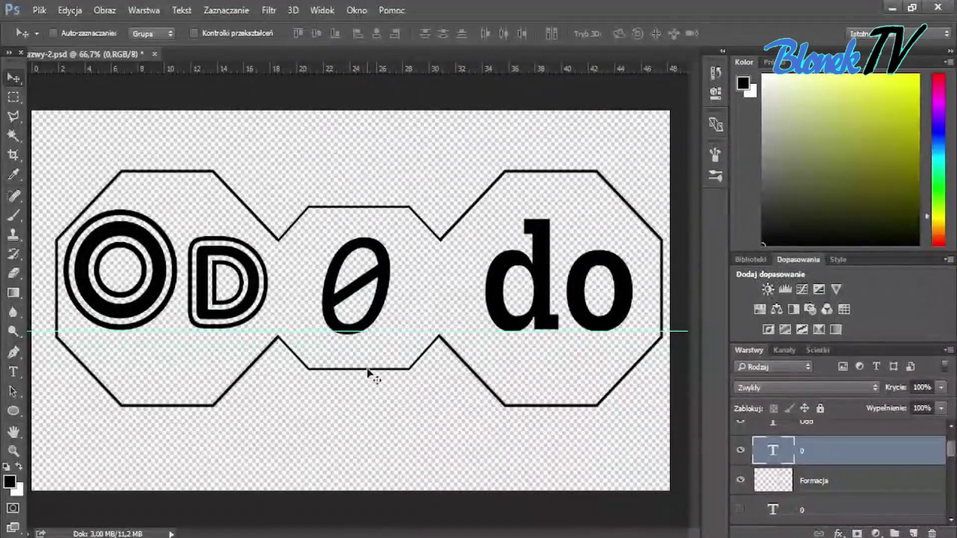
drag(368, 373, 378, 370)
double_click(366, 284)
key(ctrl+Return)
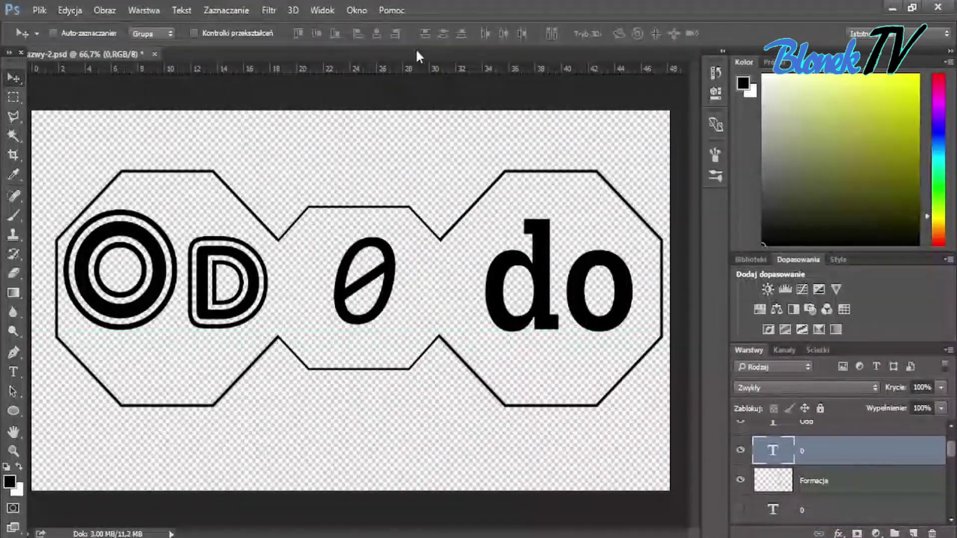
click(822, 423)
drag(369, 360, 369, 373)
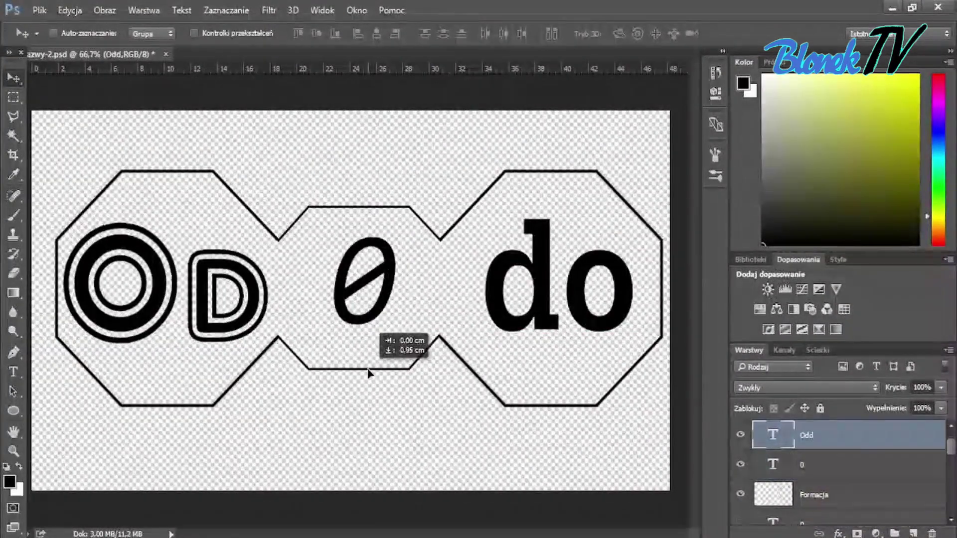
key(shift+Down)
key(shift+Down)
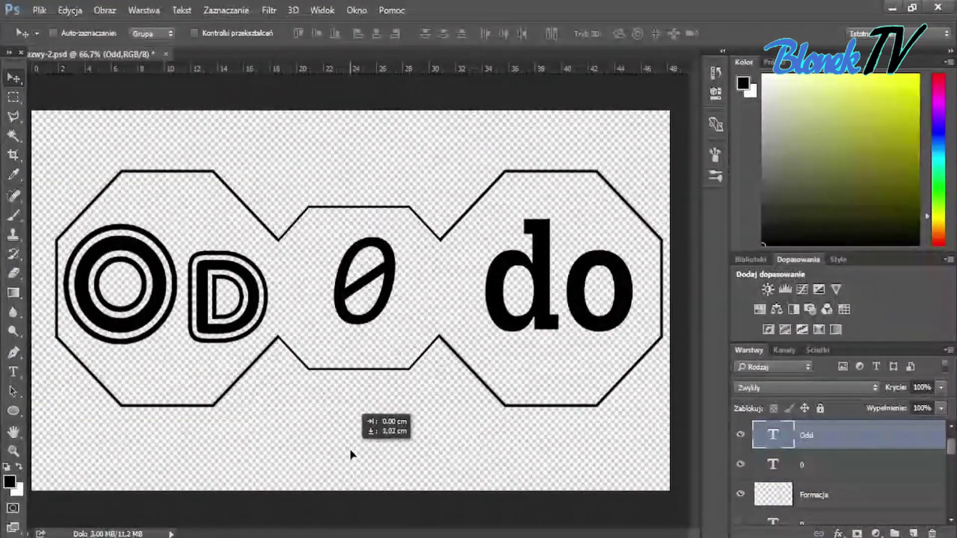
- Magic Wand the octagon interior on Formacja and fill it olive green
key(w)
click(822, 495)
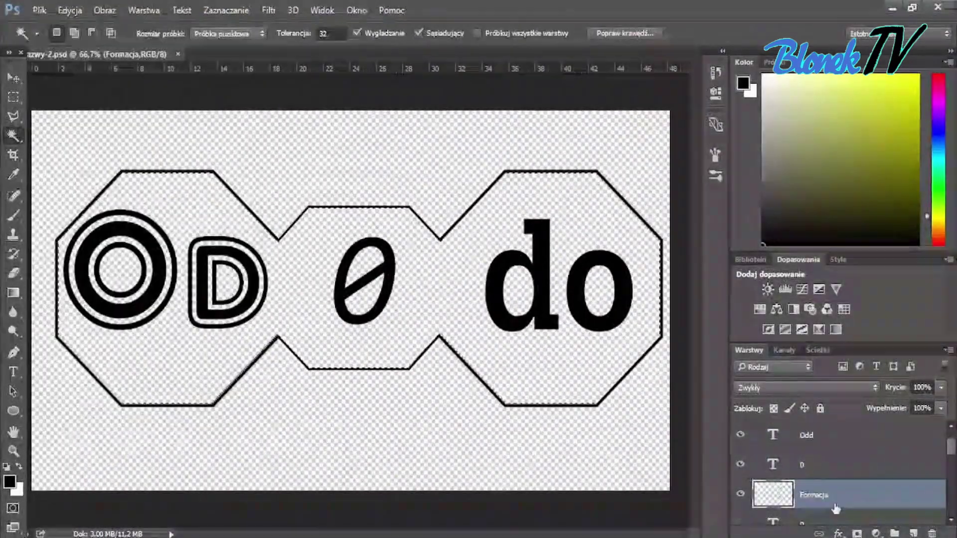
click(470, 292)
click(9, 481)
click(405, 73)
key(g)
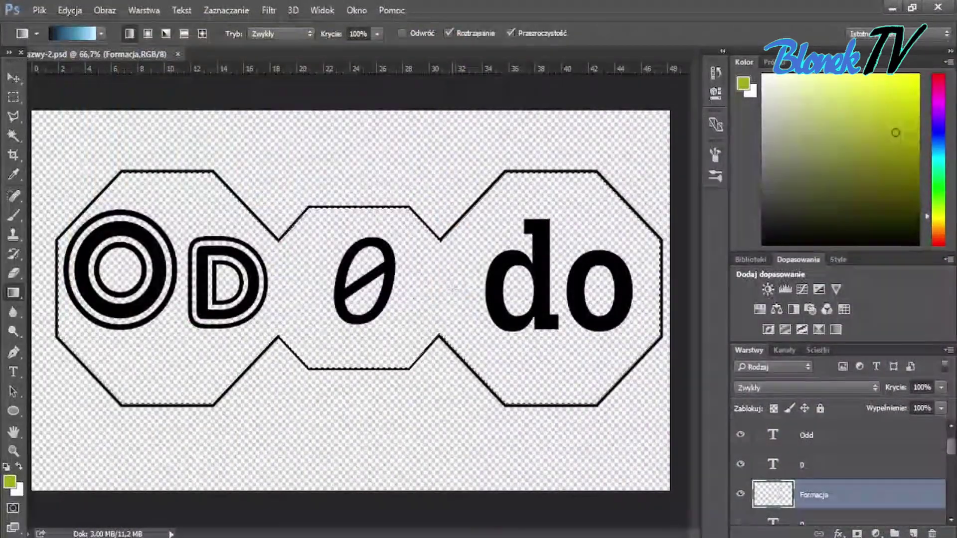
click(424, 344)
key(ctrl+d)
- Try purple, blue, green, yellow and teal fills, settling on cyan
click(936, 126)
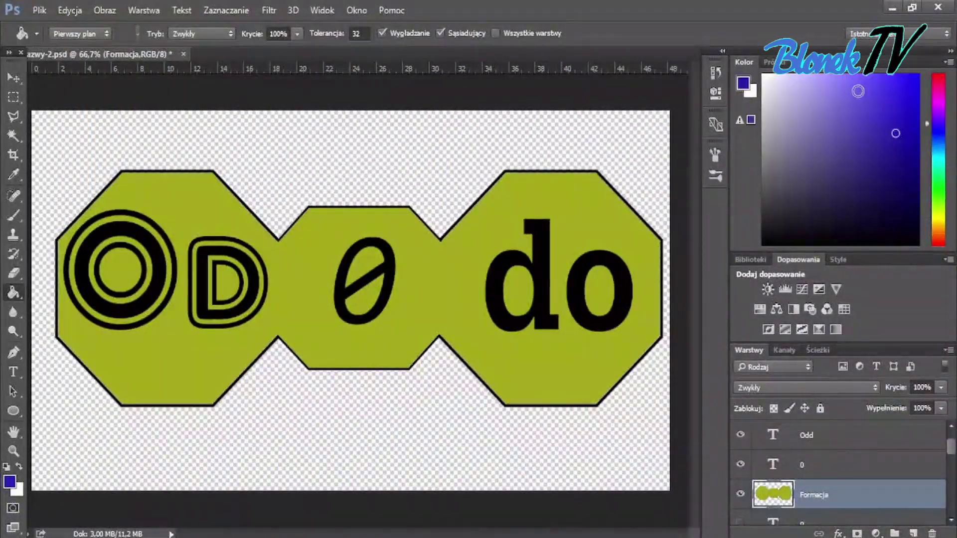
click(420, 320)
click(936, 164)
click(438, 319)
click(939, 133)
click(438, 299)
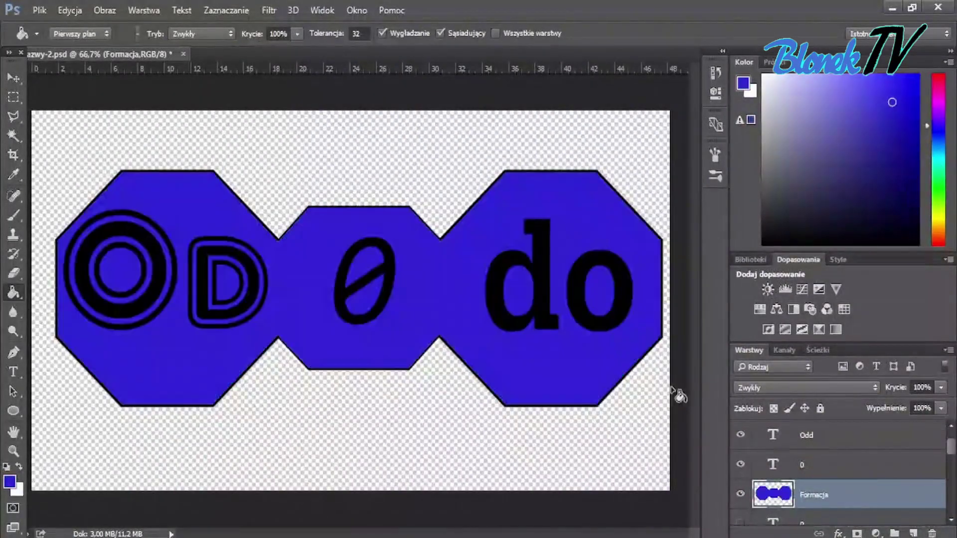
click(939, 174)
click(439, 293)
click(939, 219)
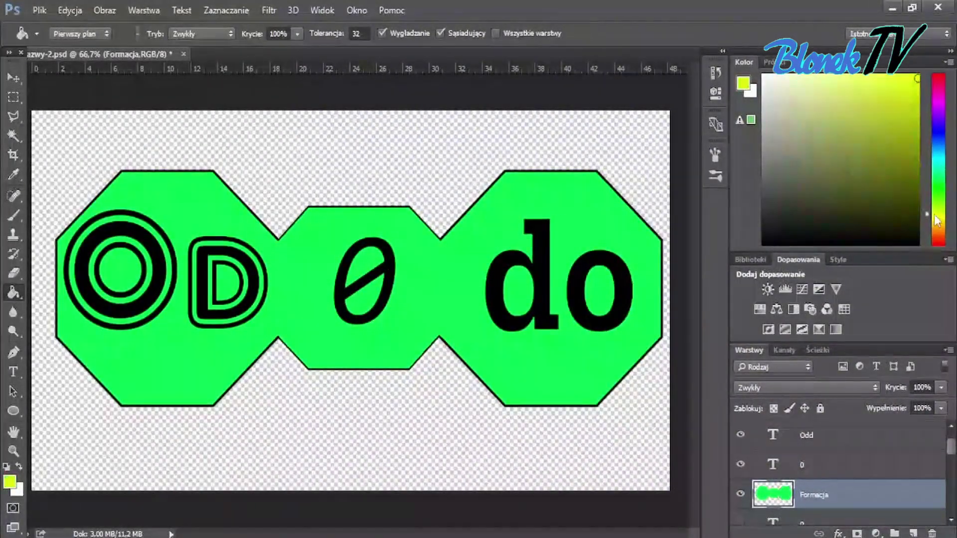
click(439, 299)
click(940, 239)
click(939, 164)
click(439, 299)
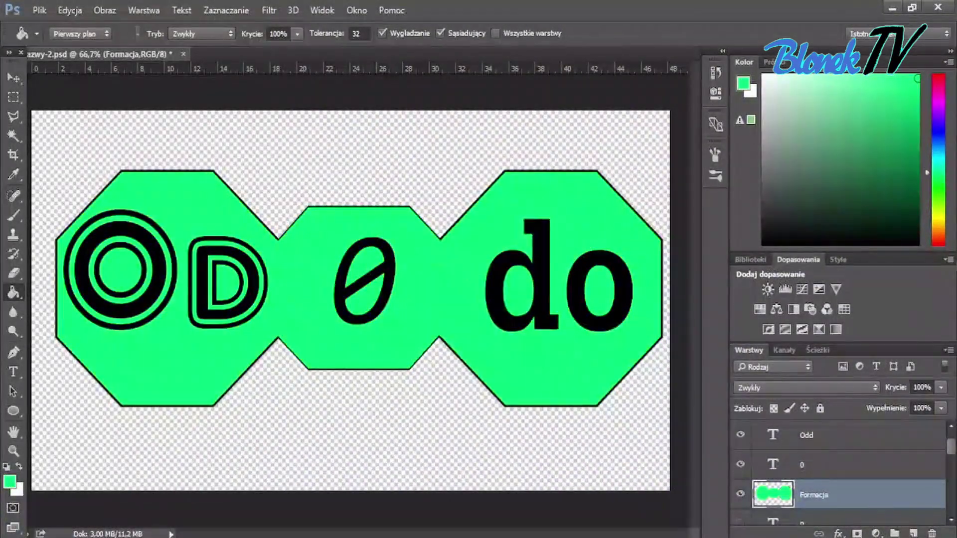
click(588, 205)
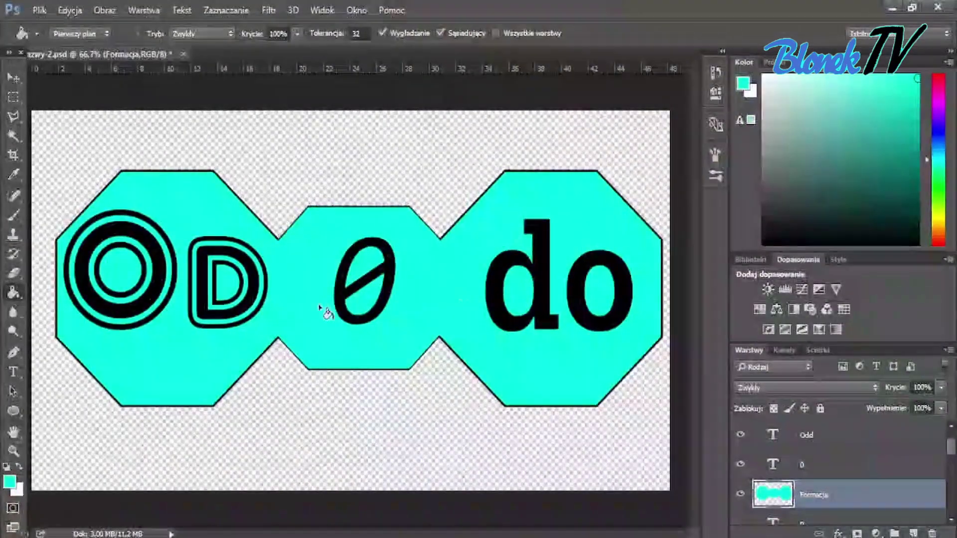
- Paint soft white glows around OD, 0 and do with a 54% brush
key(b)
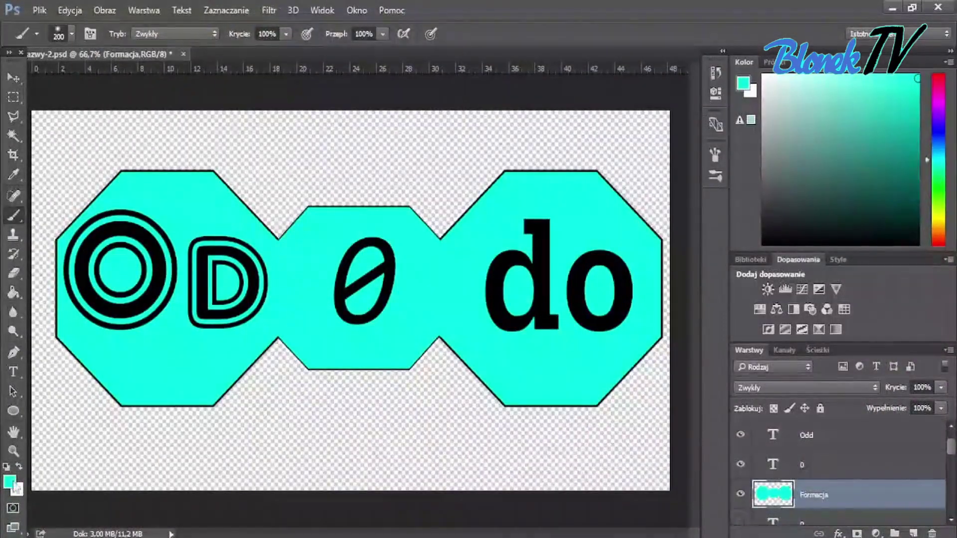
click(763, 75)
key(bracketleft)
key(bracketleft)
key(bracketleft)
key(5)
key(4)
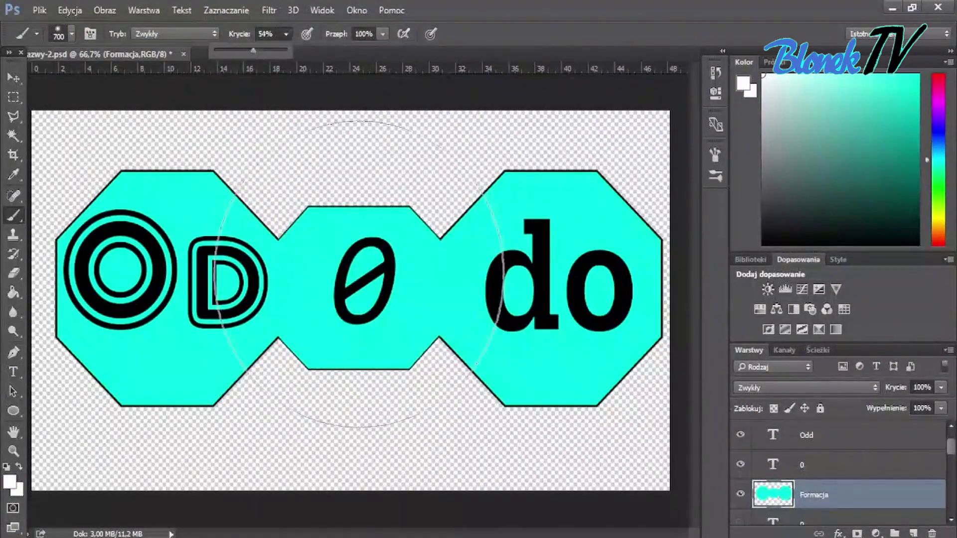
click(366, 282)
click(366, 282)
click(555, 290)
click(152, 286)
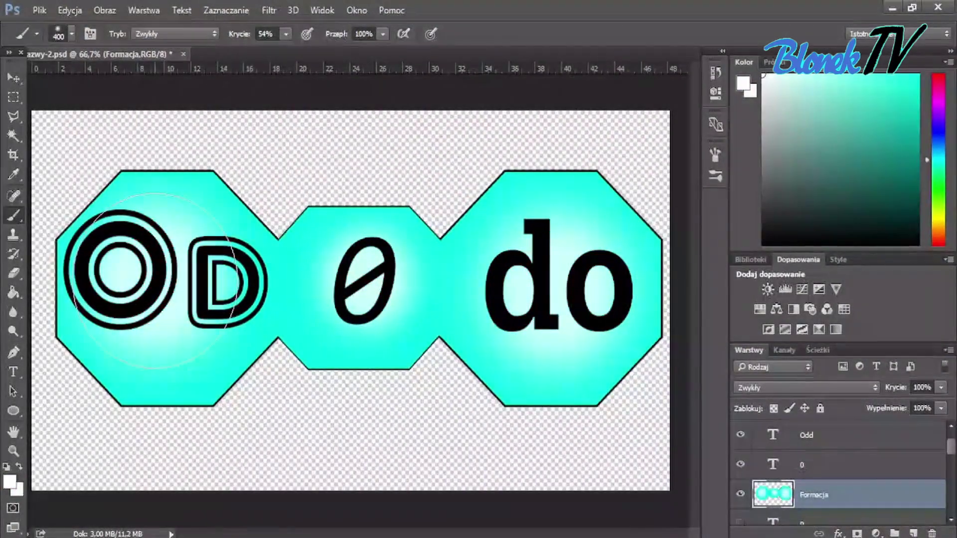
- Paint blue strokes across the octagons on a new layer at 38% opacity
click(914, 534)
click(927, 135)
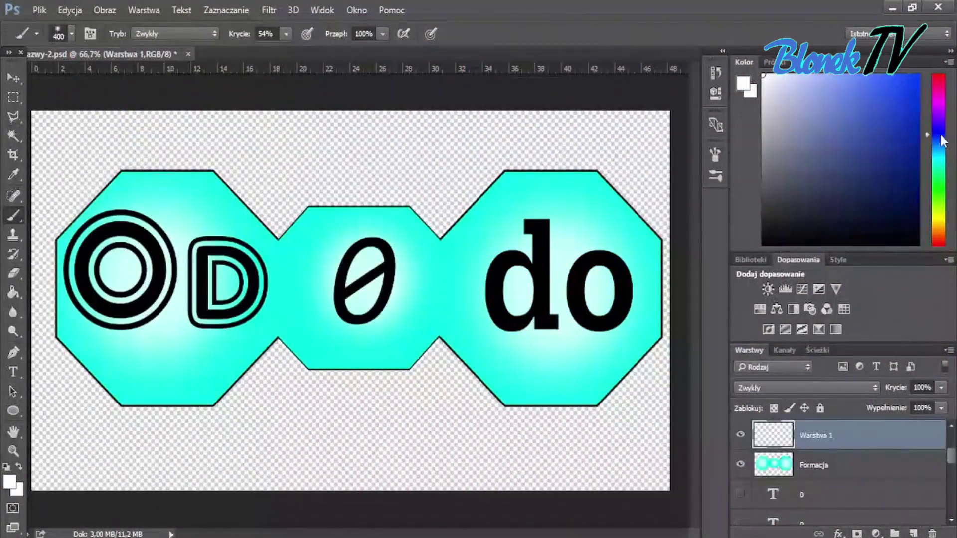
click(900, 93)
click(367, 282)
key(ctrl+z)
click(906, 406)
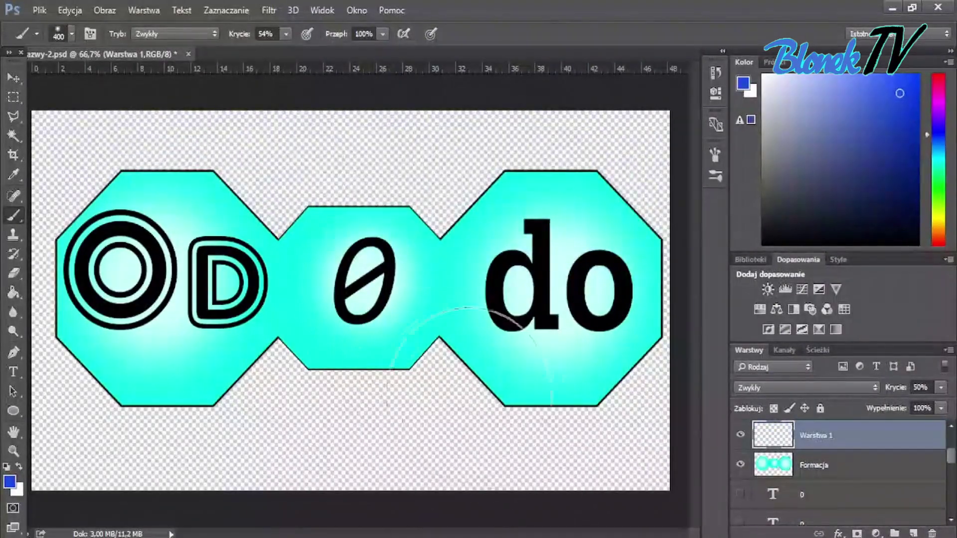
drag(483, 230, 331, 438)
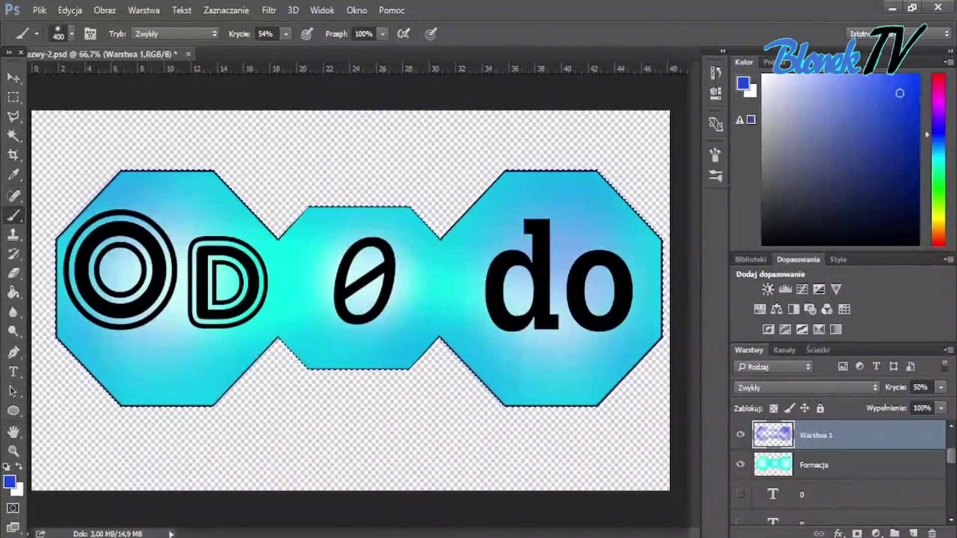
text(3)
text(8)
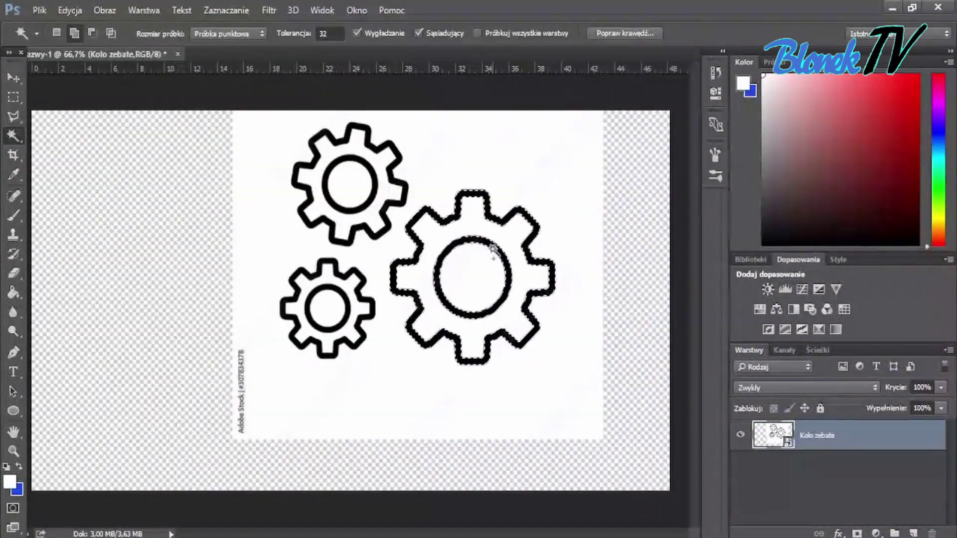
- Copy the gear to its own layer, hide and lock the original sheet, and fill the gear white
key(ctrl+j)
key(v)
click(741, 464)
click(822, 435)
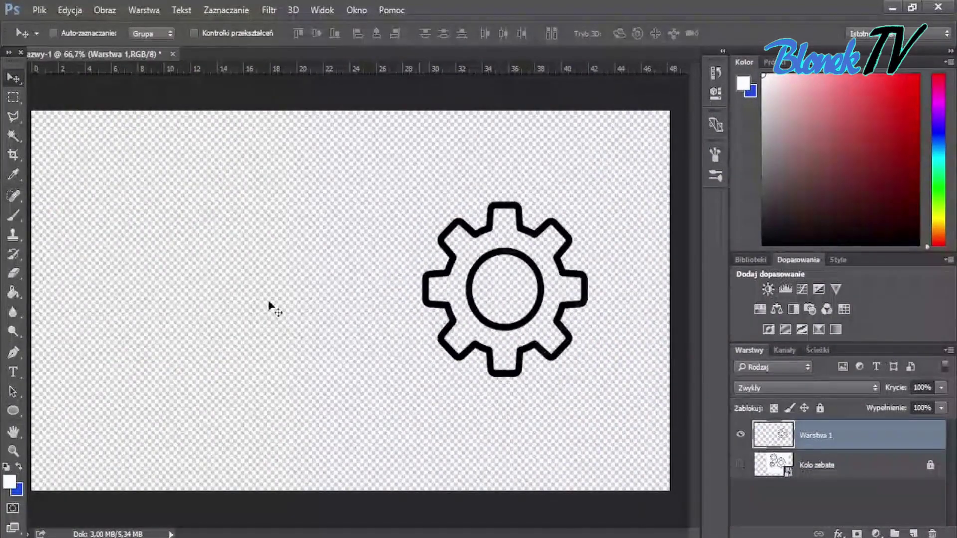
key(w)
key(alt+BackSpace)
key(ctrl+d)
- Move the white gear to the upper right and drag two horizontal guides onto the canvas
key(v)
drag(504, 289, 137, 351)
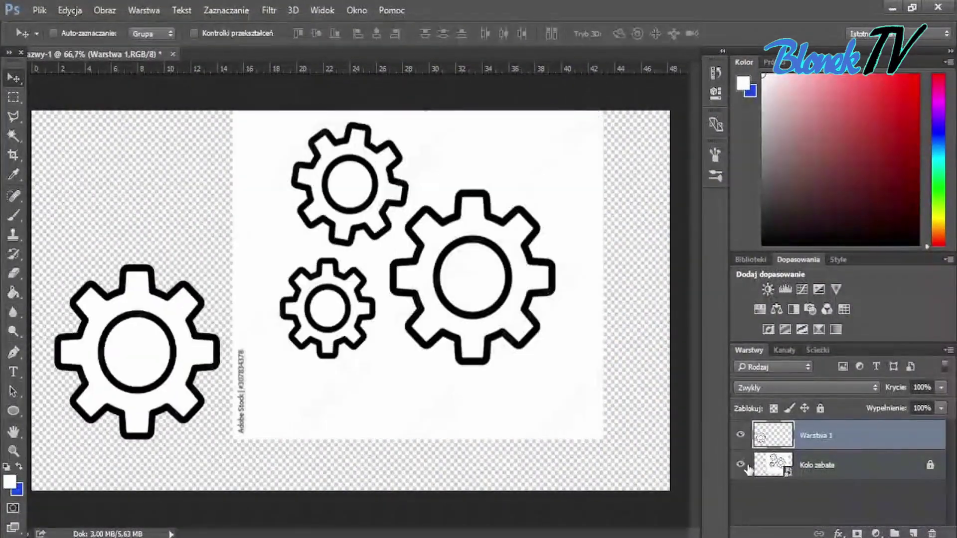
drag(209, 309, 640, 162)
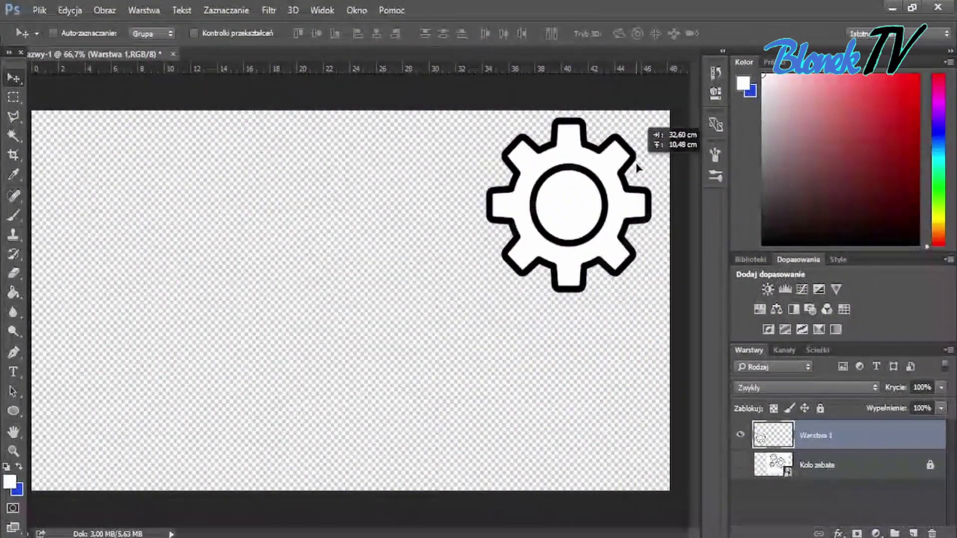
drag(310, 314, 311, 313)
drag(626, 192, 636, 189)
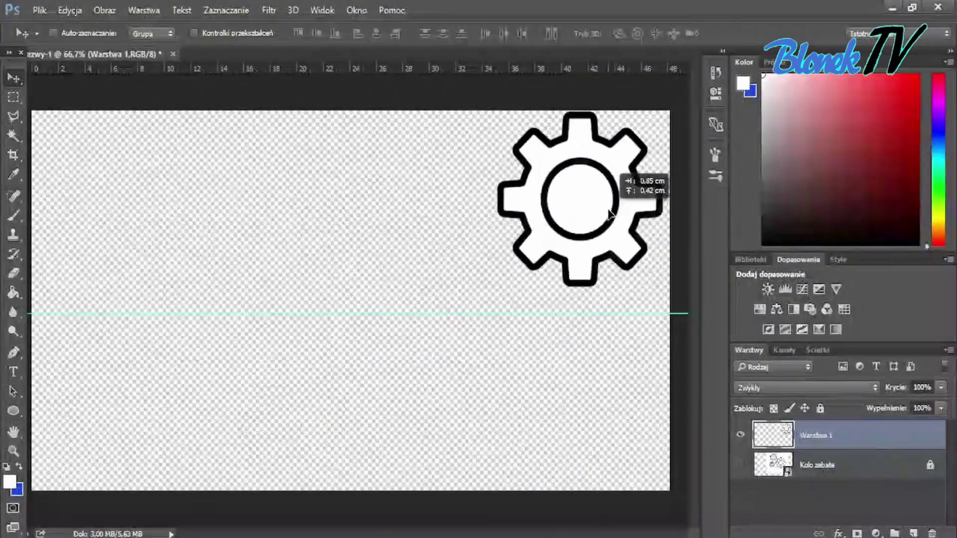
drag(423, 69, 424, 203)
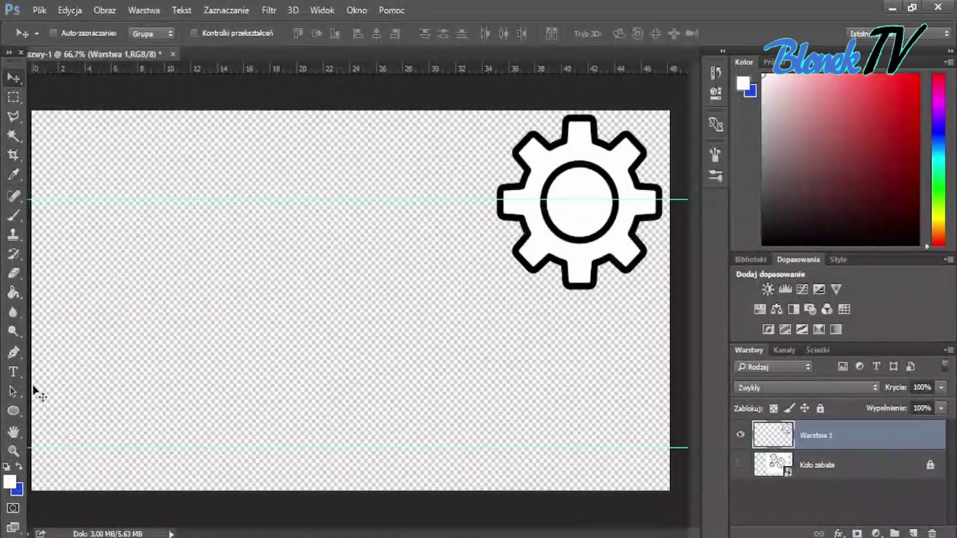
- Add a new layer and position vertical guides near the canvas's left edge
key(p)
key(ctrl+shift+alt+n)
drag(9, 58, 76, 212)
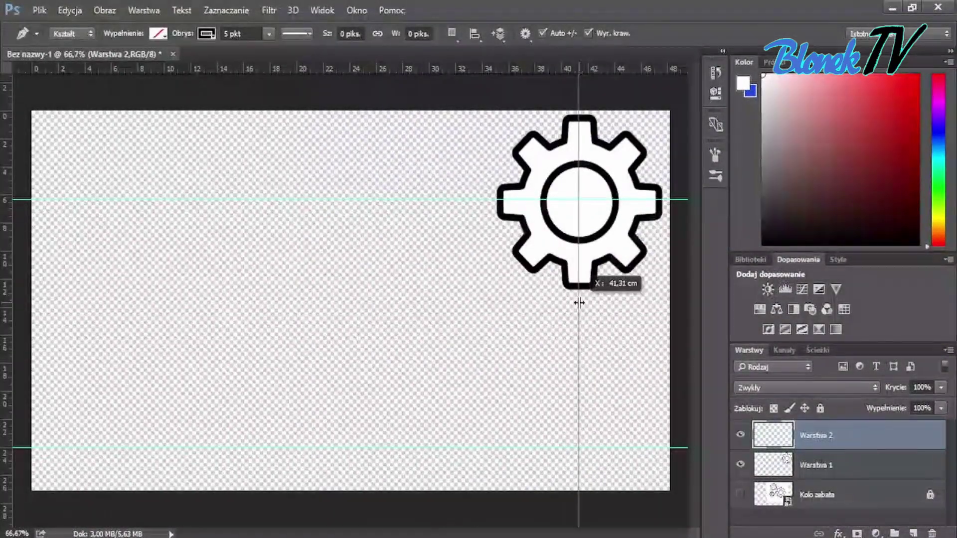
drag(87, 266, 85, 269)
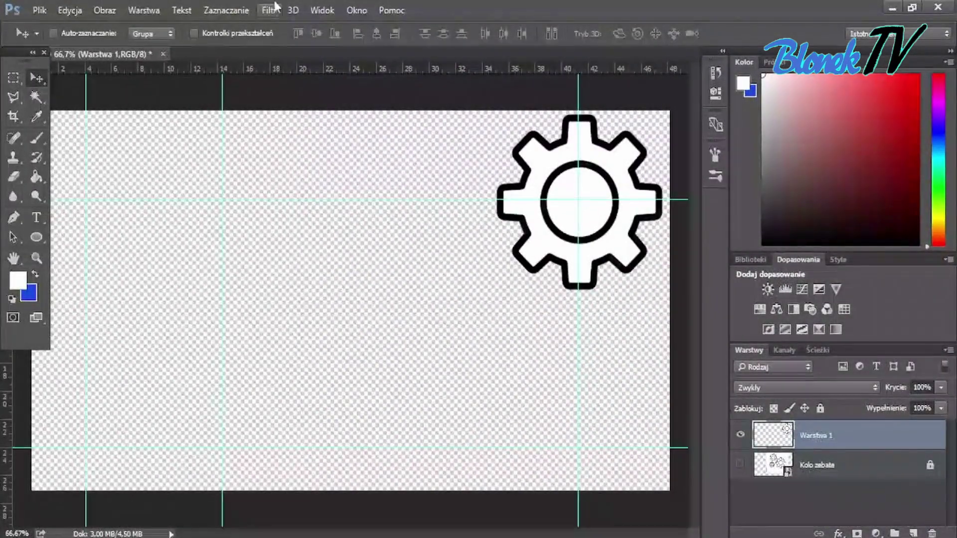
drag(327, 382, 101, 136)
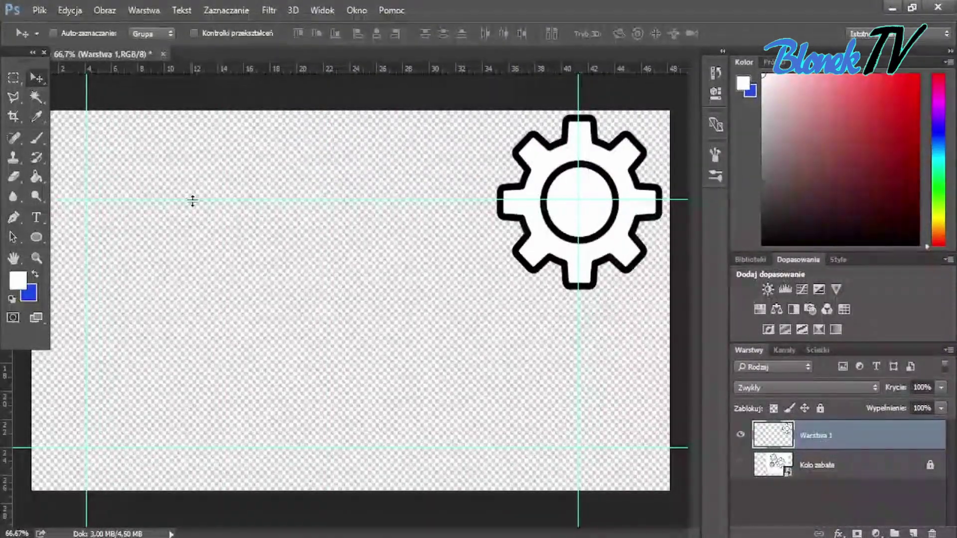
- Draw the parallelogram's top line from the gear's centre with the Pen, then duplicate it
key(p)
click(578, 200)
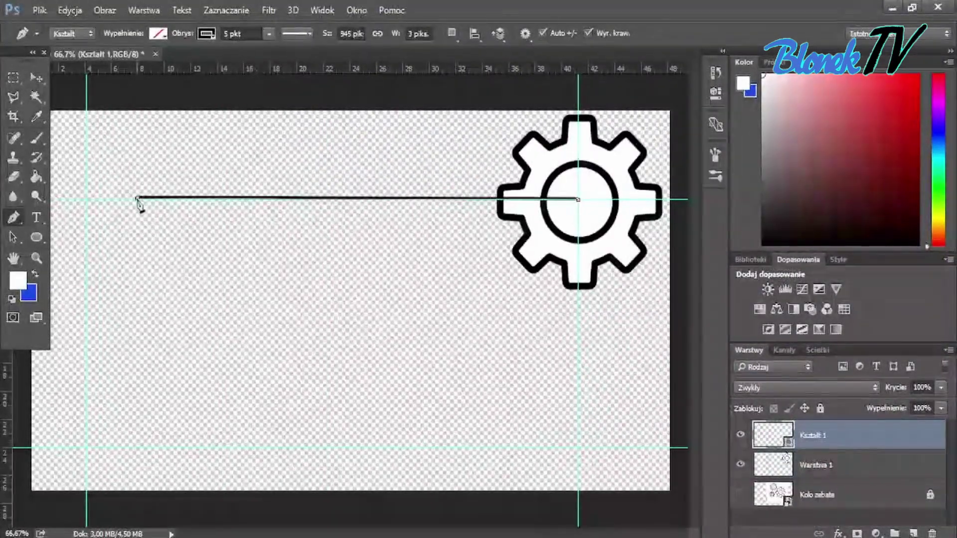
right_click(499, 86)
click(599, 167)
click(496, 214)
key(v)
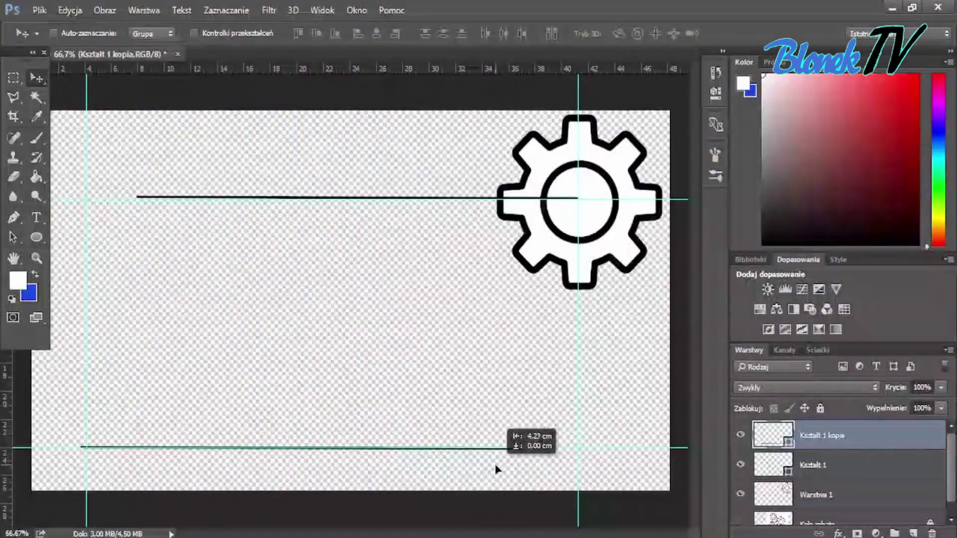
- Draw the slanted side from the gear centre down to the bottom line's end
key(p)
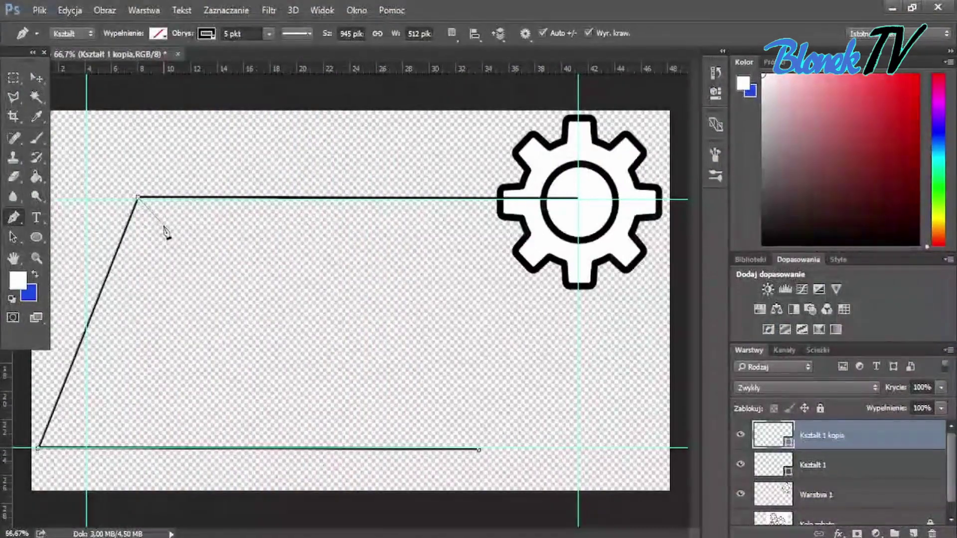
click(579, 198)
click(479, 449)
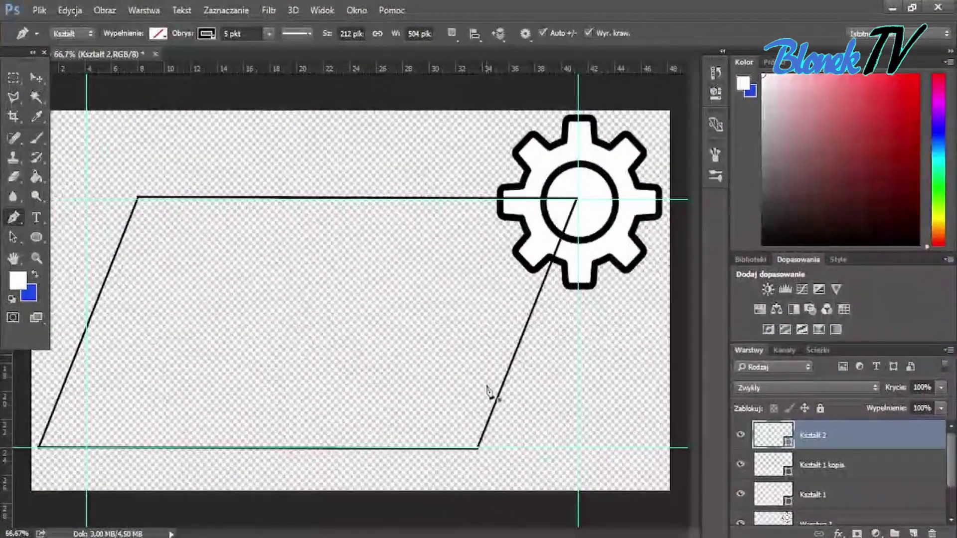
click(33, 52)
- Remove both horizontal guides, merge the three line shapes, and undo the distorted merge
key(v)
drag(594, 448, 561, 68)
drag(279, 198, 277, 72)
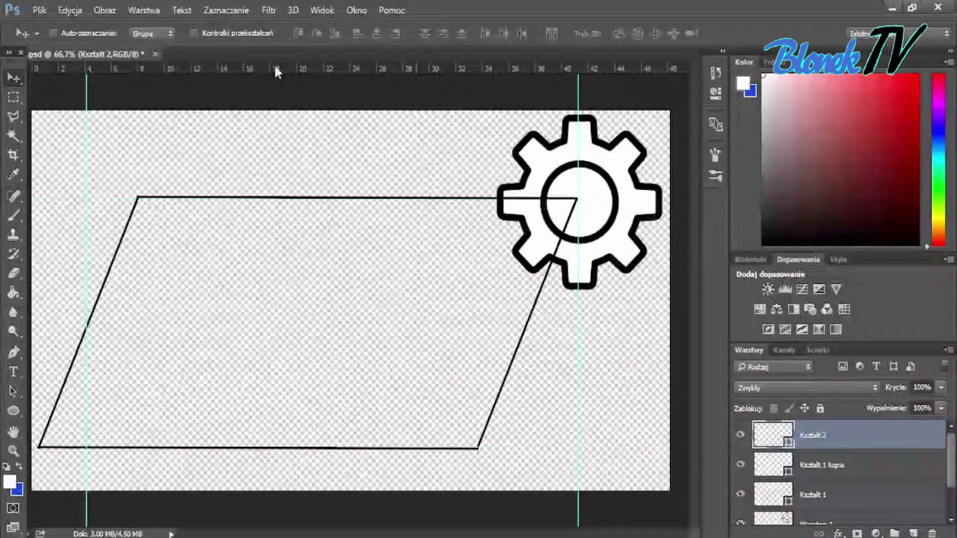
shift+click(848, 495)
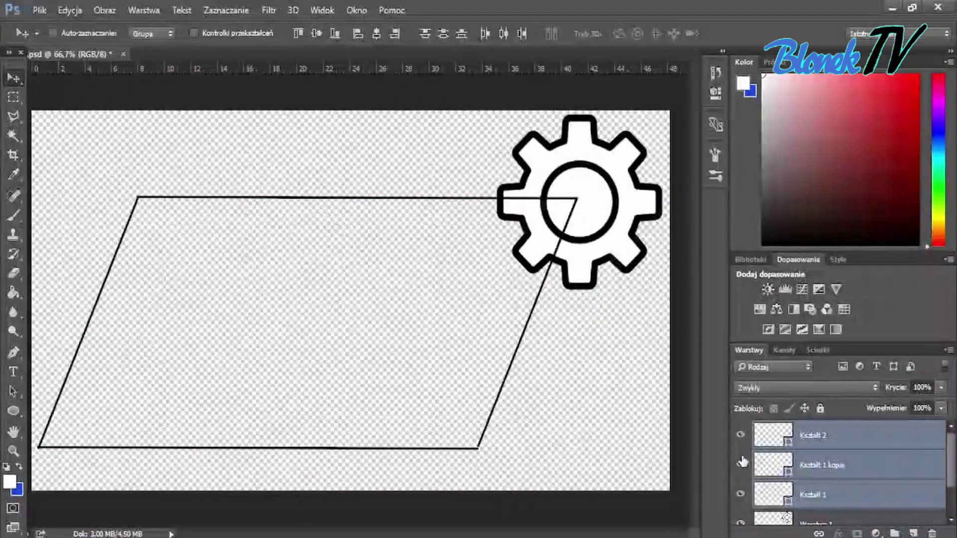
key(ctrl+e)
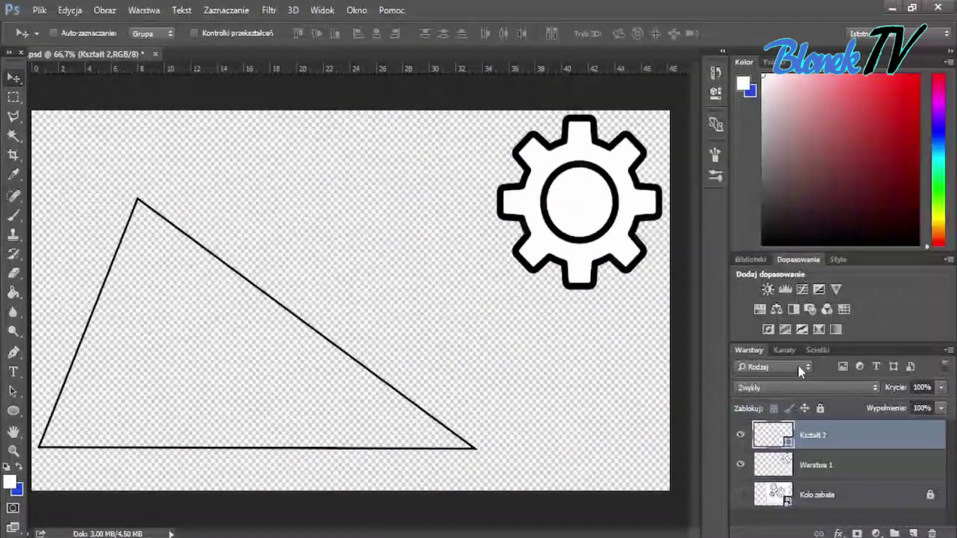
key(ctrl+z)
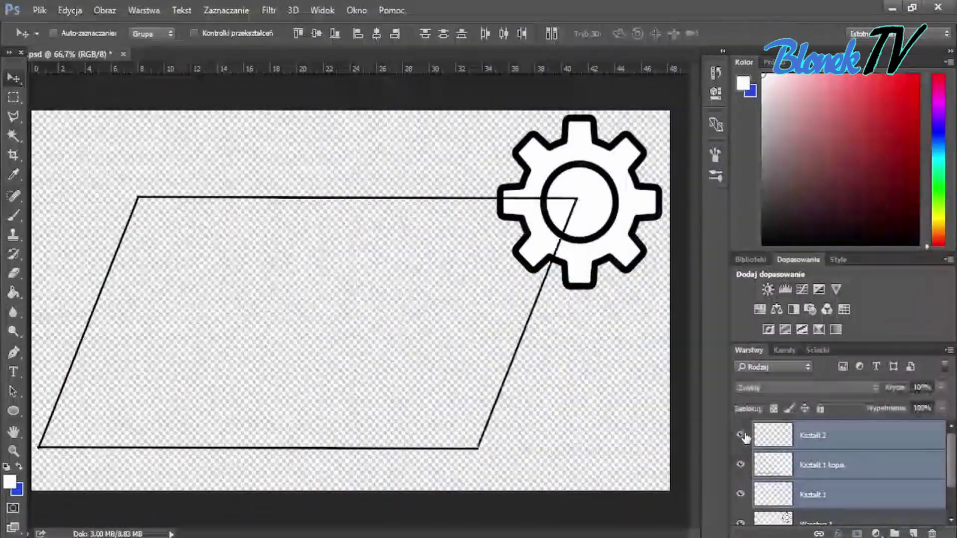
- Merge the parallelogram's line shape layers into one layer from the Layers context menu
scroll(579, 189, up, 5)
scroll(573, 174, up, 1)
click(778, 435)
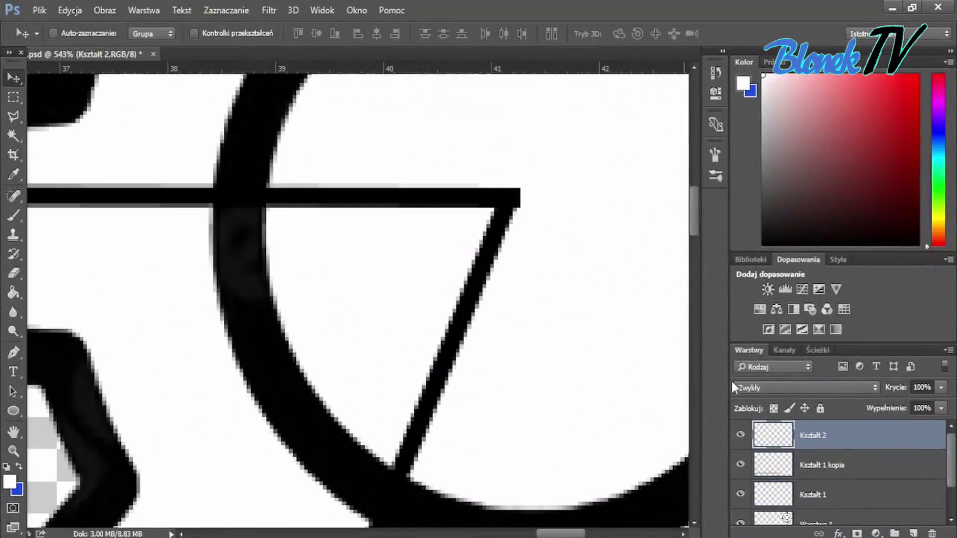
right_click(845, 469)
click(511, 495)
scroll(487, 372, up, 2)
- Outline the stray grey corner pixel with the Polygonal Lasso and erase it
key(l)
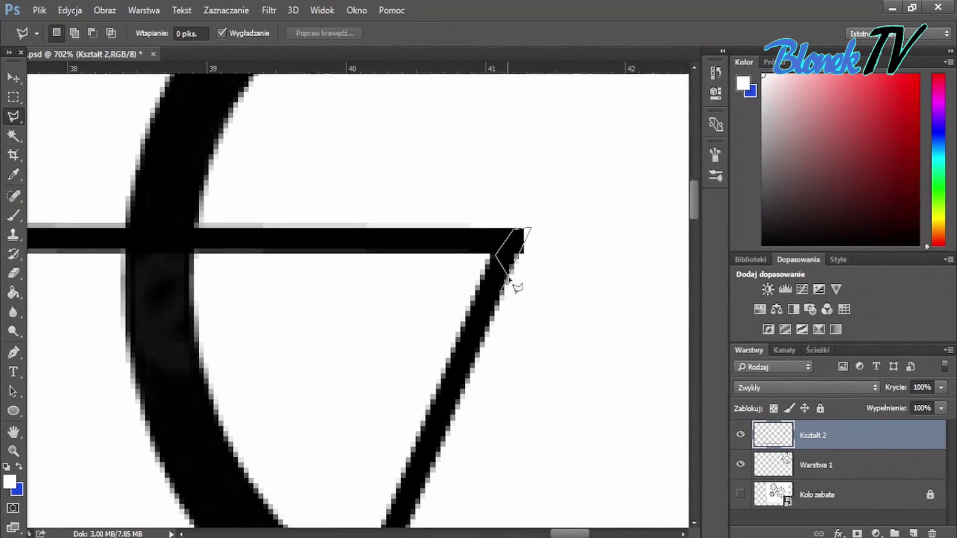
key(b)
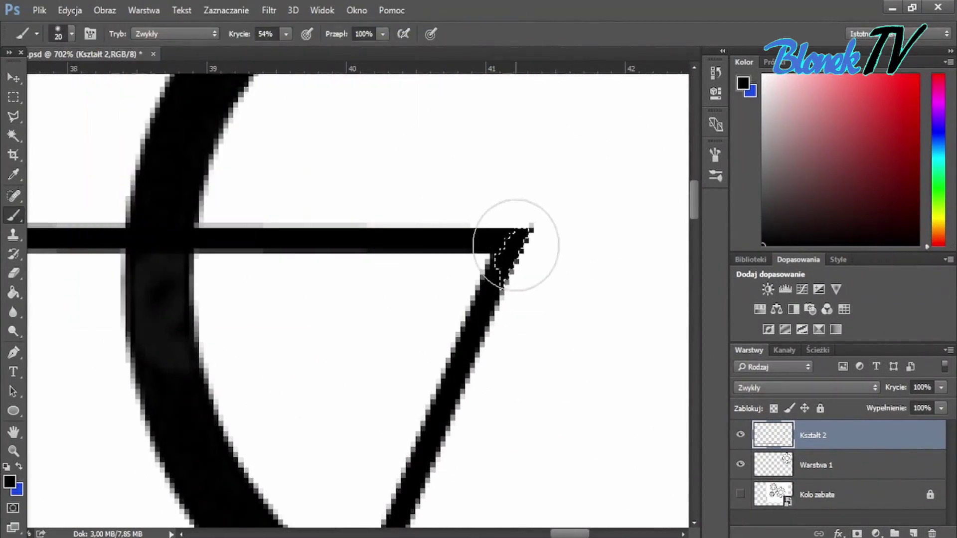
scroll(523, 231, up, 10)
key(l)
click(550, 228)
click(497, 213)
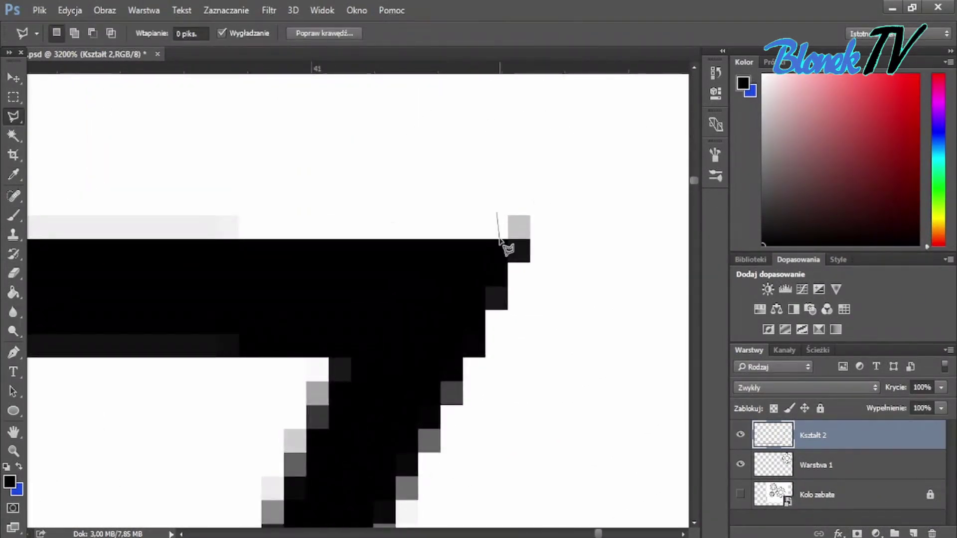
click(495, 214)
key(e)
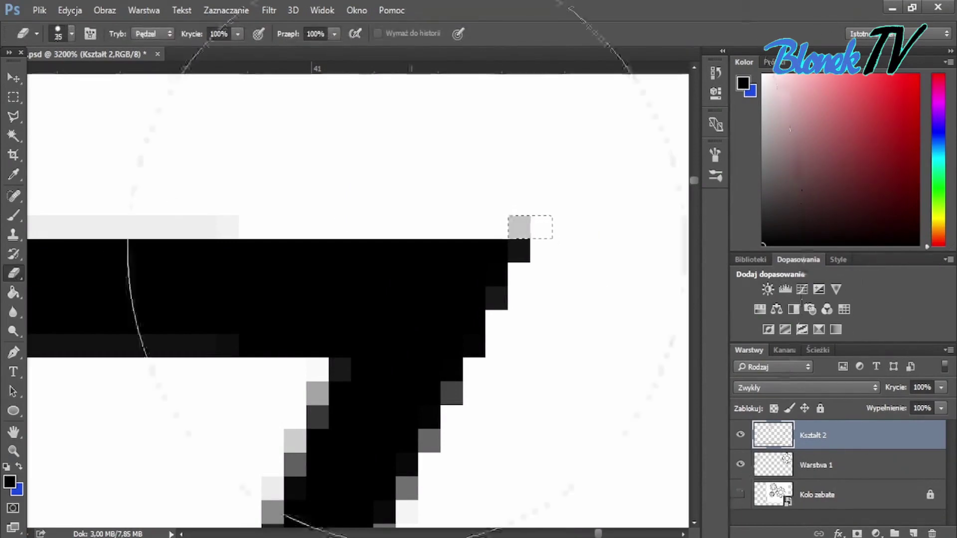
scroll(536, 228, down, 10)
scroll(568, 235, up, 3)
scroll(614, 278, up, 4)
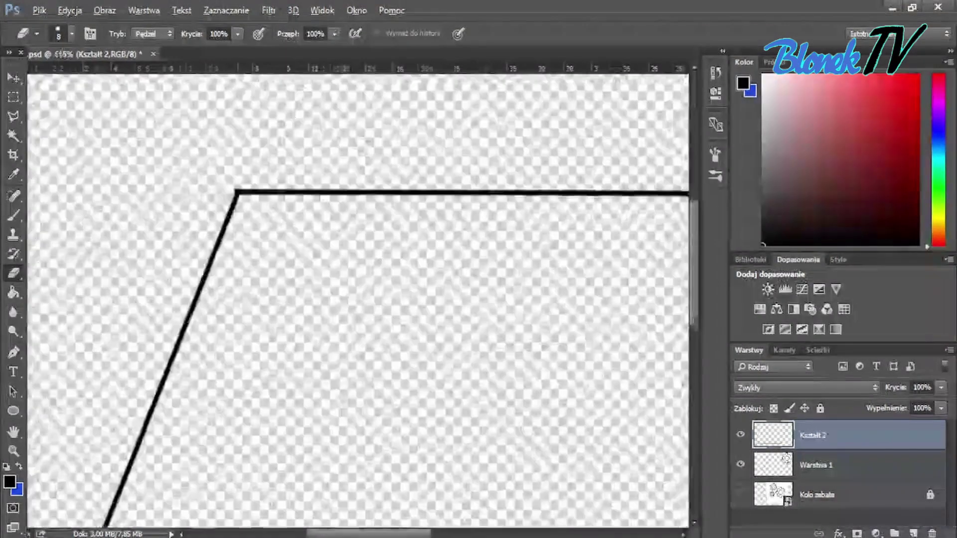
- Erase the excess at the top-left corner and the black pixels below the bottom-left corner
key(l)
double_click(334, 149)
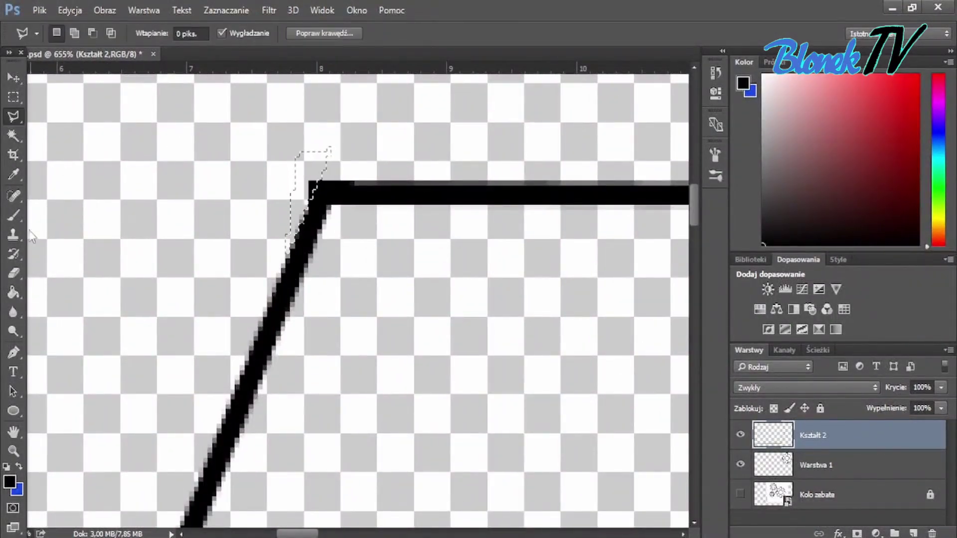
key(e)
scroll(136, 132, down, 4)
drag(692, 285, 690, 369)
scroll(139, 325, up, 3)
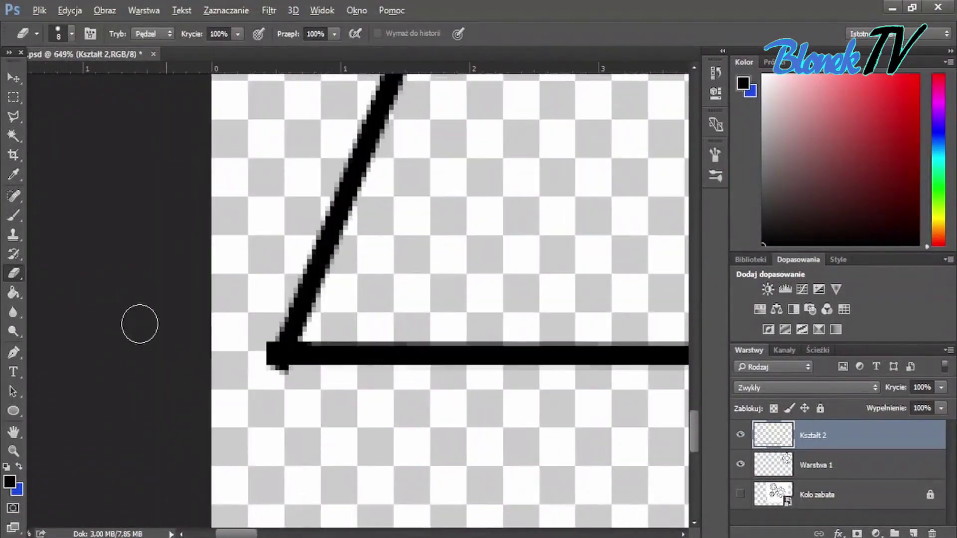
scroll(420, 378, up, 2)
key(l)
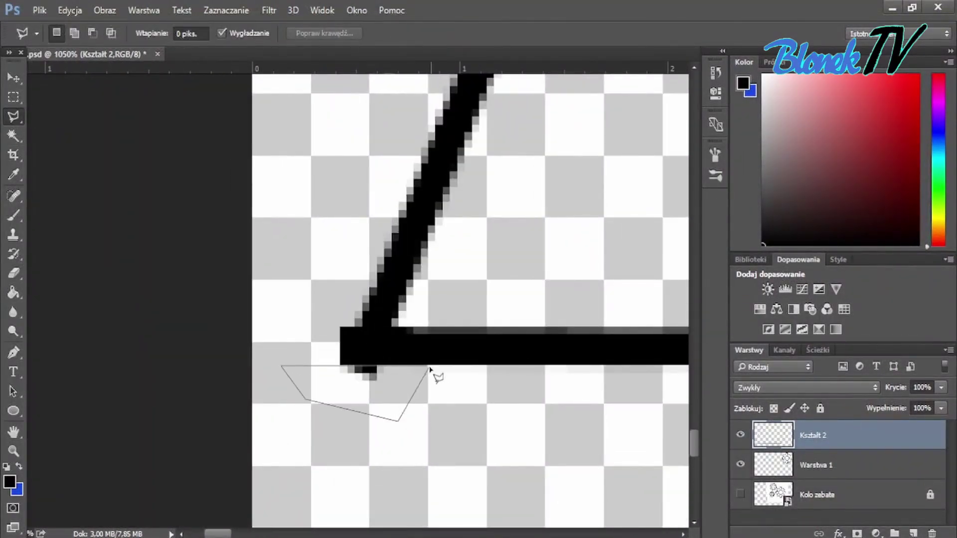
double_click(431, 369)
click(13, 273)
drag(369, 382, 405, 405)
- Trim the excess left of the bottom-left corner and outline the remaining corner overhang
key(l)
click(383, 264)
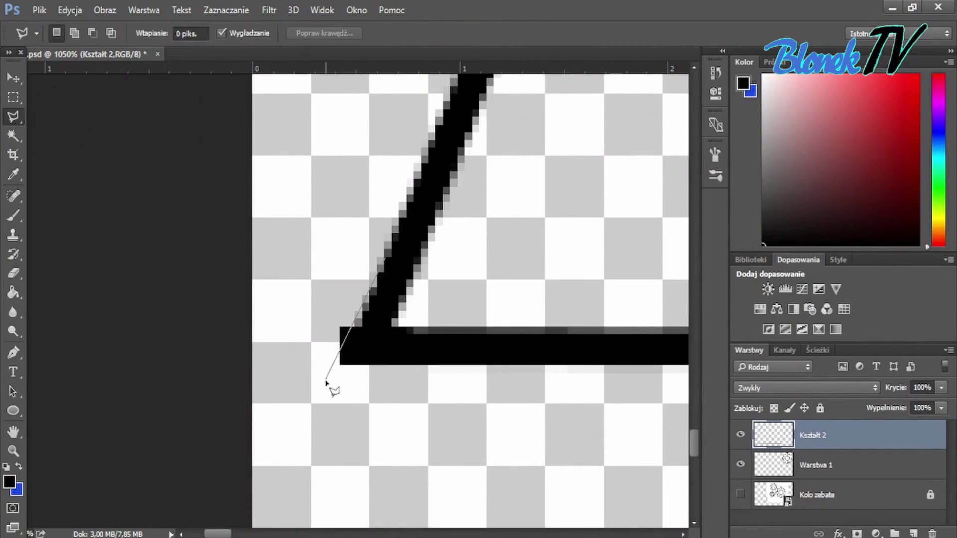
double_click(314, 416)
key(e)
drag(278, 395, 299, 349)
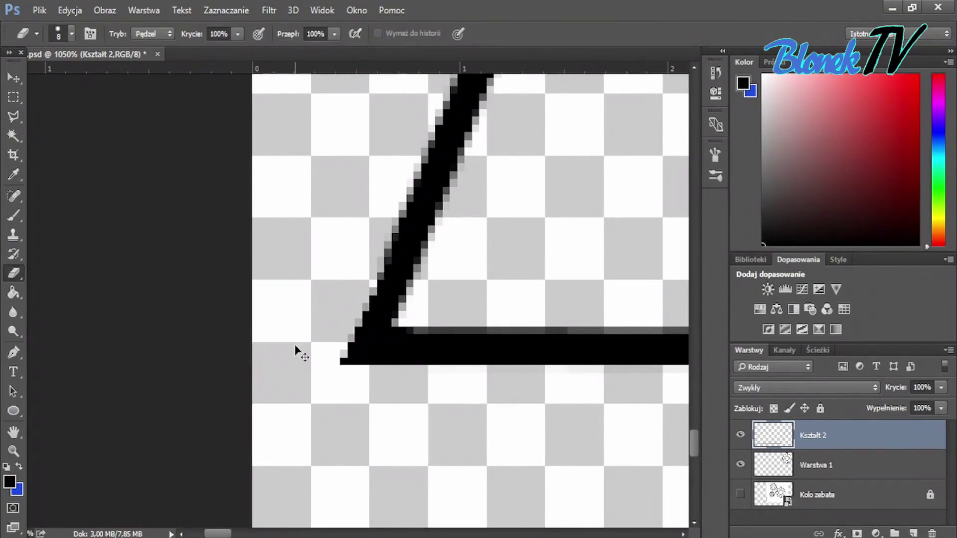
scroll(368, 439, down, 2)
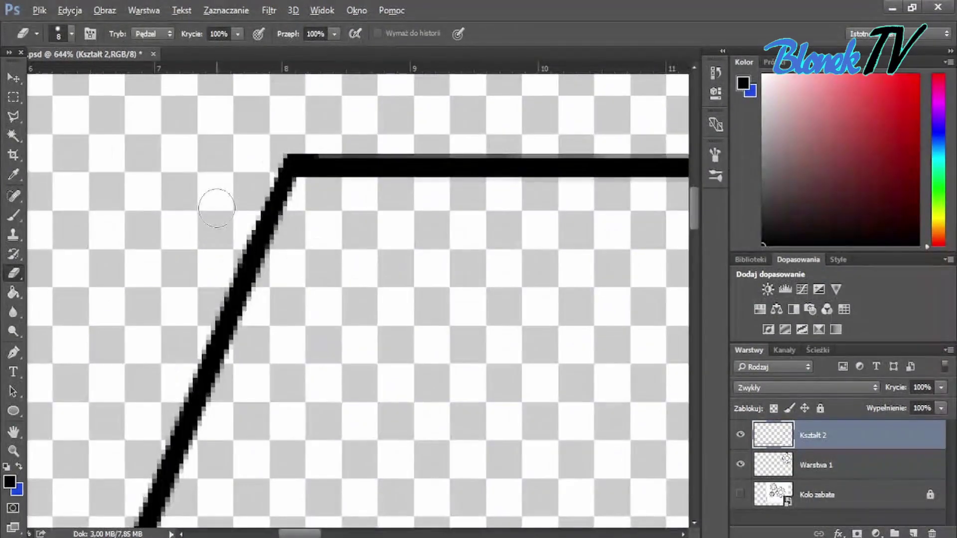
scroll(222, 406, up, 10)
key(l)
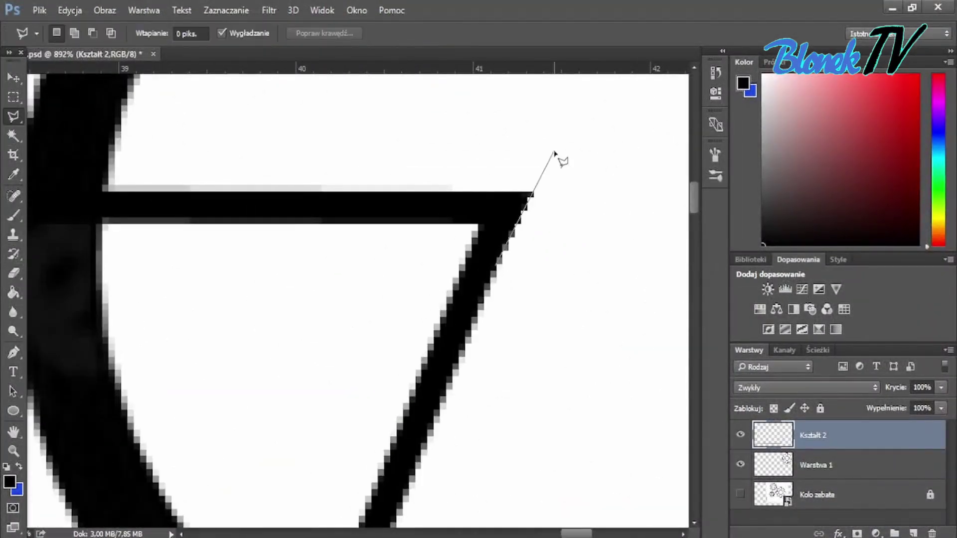
double_click(562, 161)
key(e)
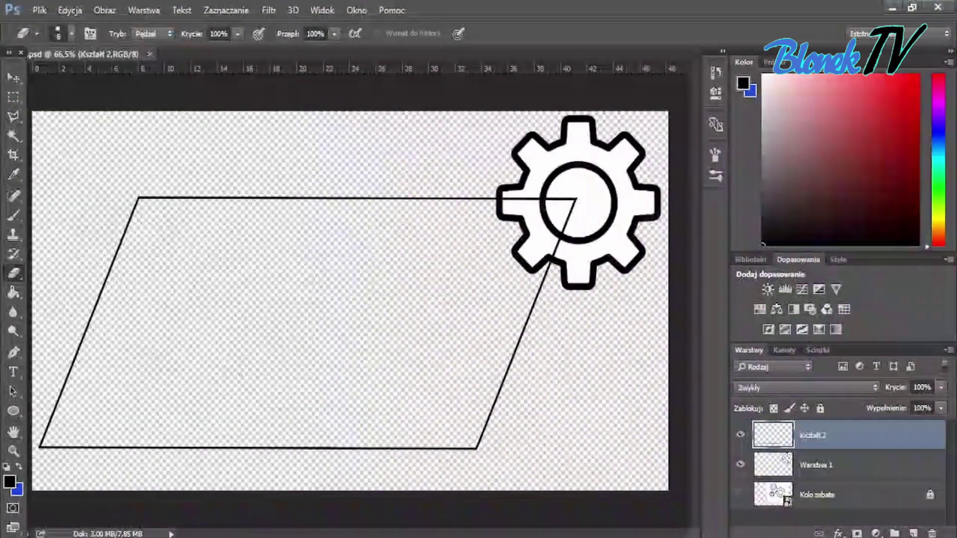
- Type 'Program' inside the parallelogram, shrink it to fit, and nudge it up-left
key(t)
click(172, 309)
text(Program)
key(ctrl+a)
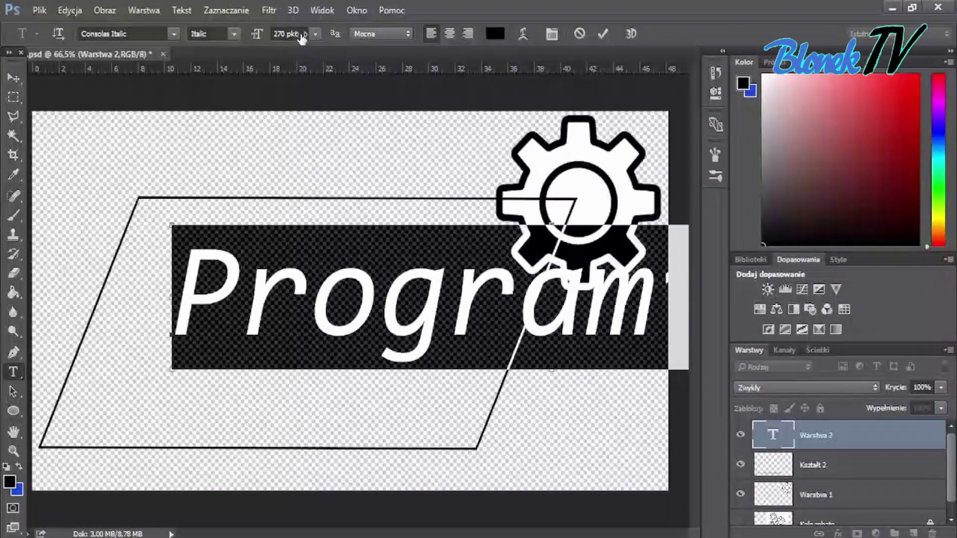
drag(302, 39, 303, 56)
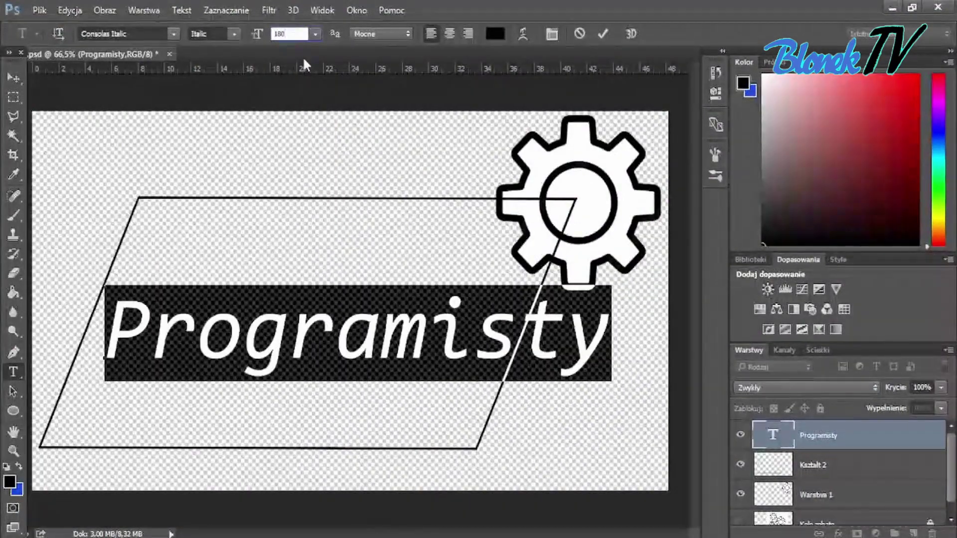
key(ctrl+Return)
key(v)
drag(277, 361, 269, 351)
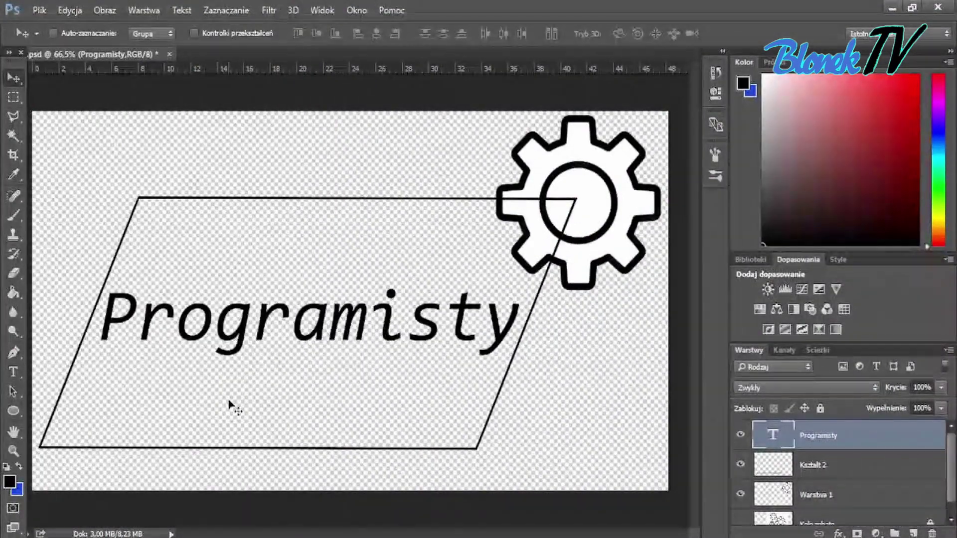
- Set the Programisty text to size 120 and move it down inside the parallelogram
double_click(773, 436)
drag(302, 39, 304, 50)
key(ctrl+Return)
key(v)
mouse_move(281, 324)
mouse_down()
mouse_move(277, 371)
mouse_move(289, 339)
mouse_up()
key(t)
key(ctrl+a)
click(289, 34)
text(120)
key(ctrl+Return)
key(v)
- Duplicate the text layer and stretch the copy taller and slightly wider
key(Return)
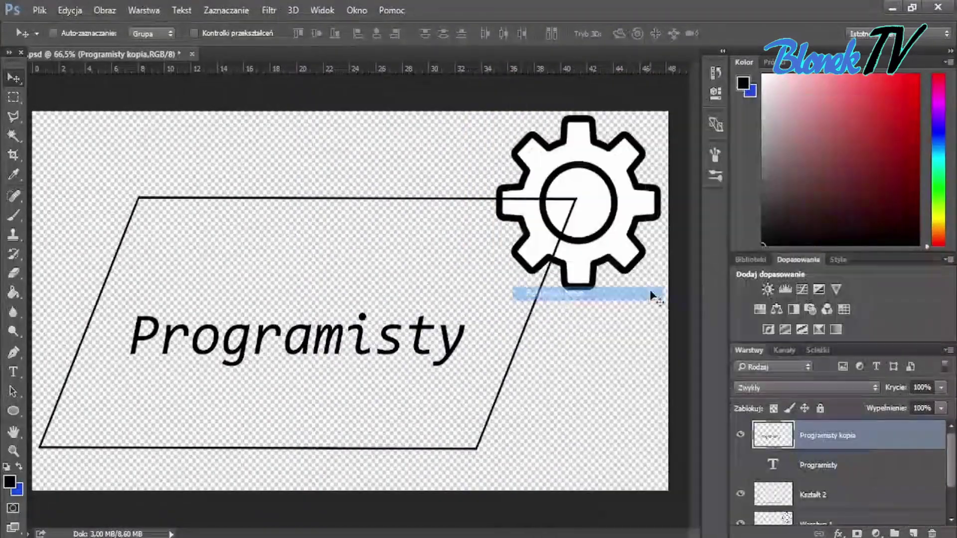
key(ctrl+t)
drag(304, 316, 305, 260)
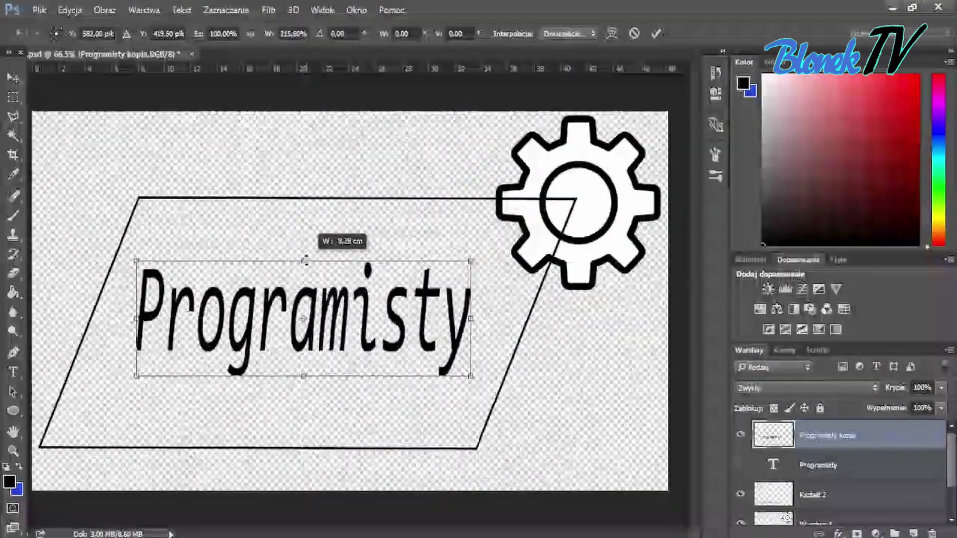
drag(471, 318, 494, 309)
key(Return)
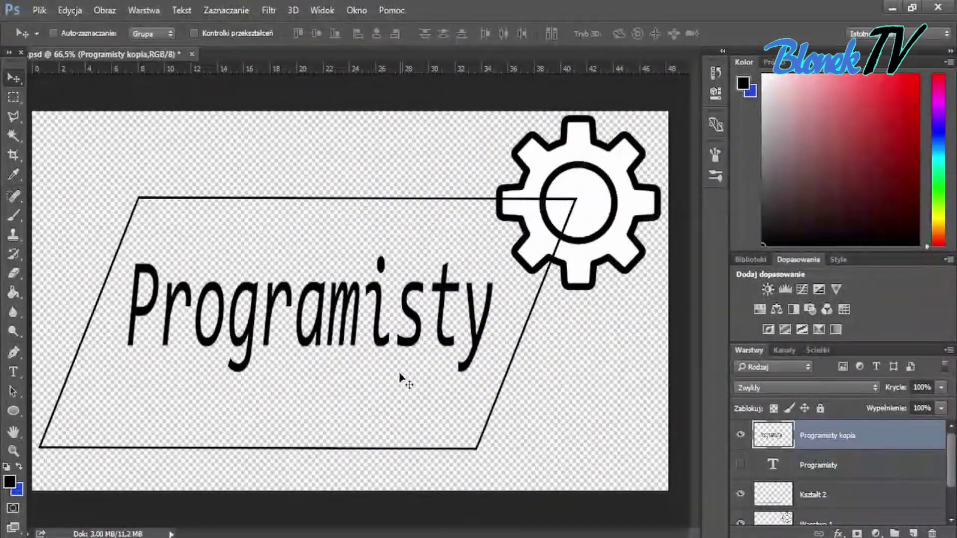
- Apply a 2 px black Edycja > Obrysuj stroke around the Programisty lettering
click(70, 10)
click(150, 216)
click(724, 162)
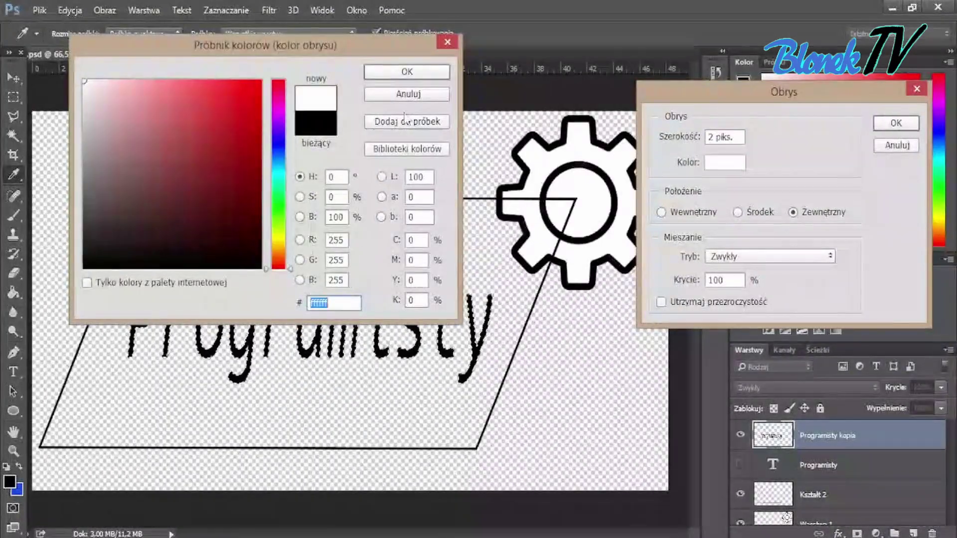
click(406, 72)
key(Escape)
click(70, 10)
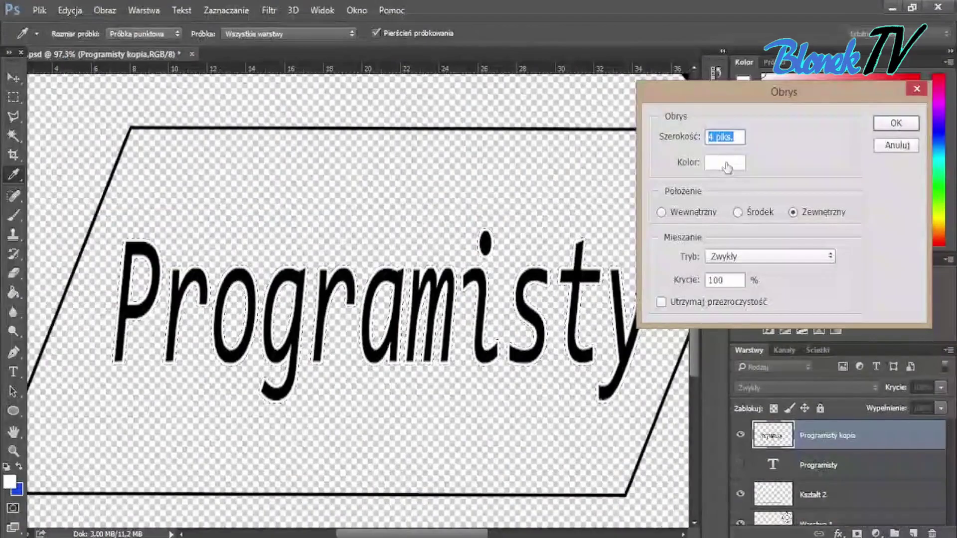
click(725, 163)
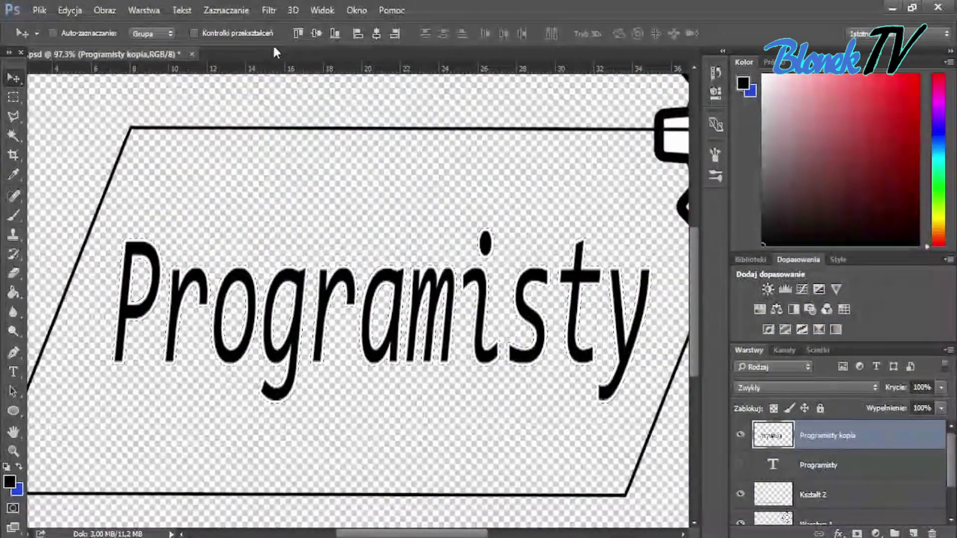
click(70, 10)
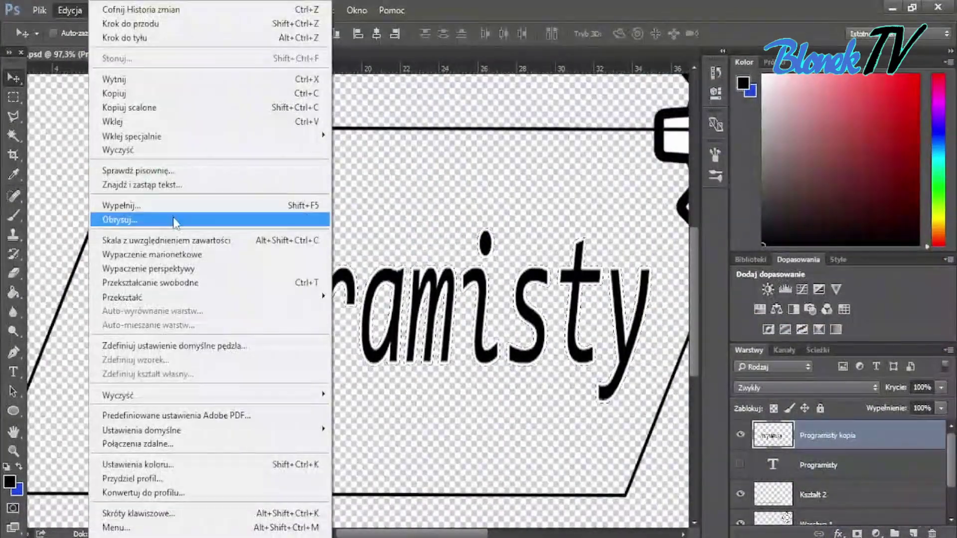
click(149, 216)
click(898, 124)
scroll(651, 192, down, 2)
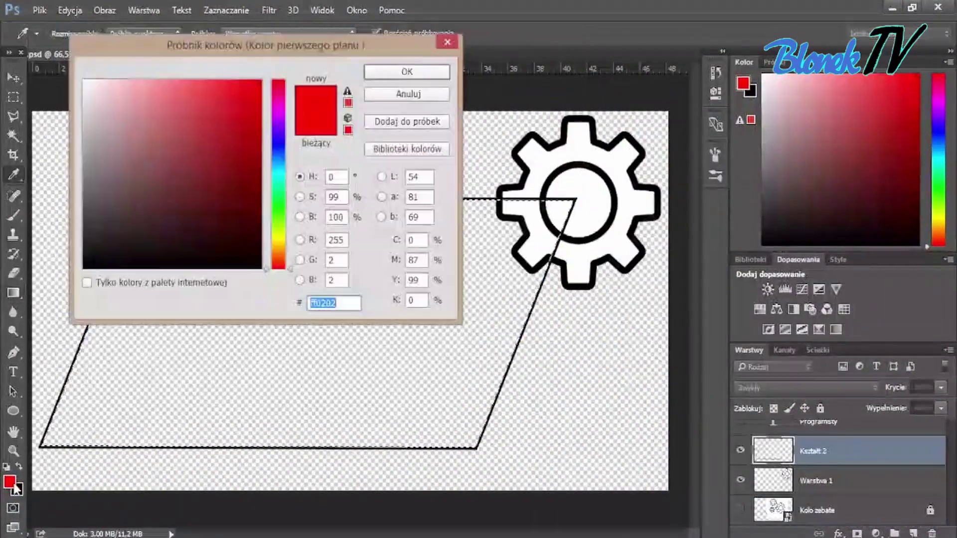
- Set the gradient's right stop to ff0000 and fill the parallelogram with a vertical red-to-black gradient
click(616, 88)
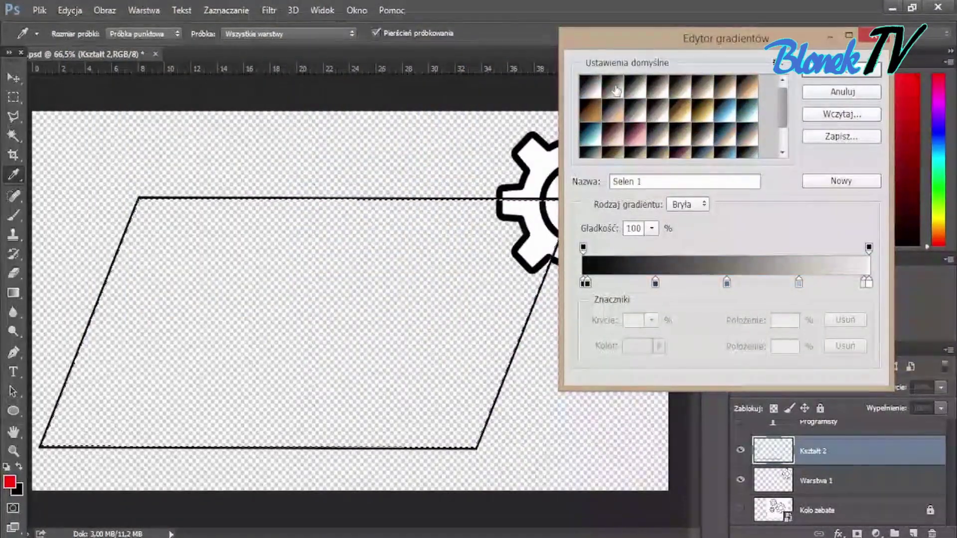
click(869, 282)
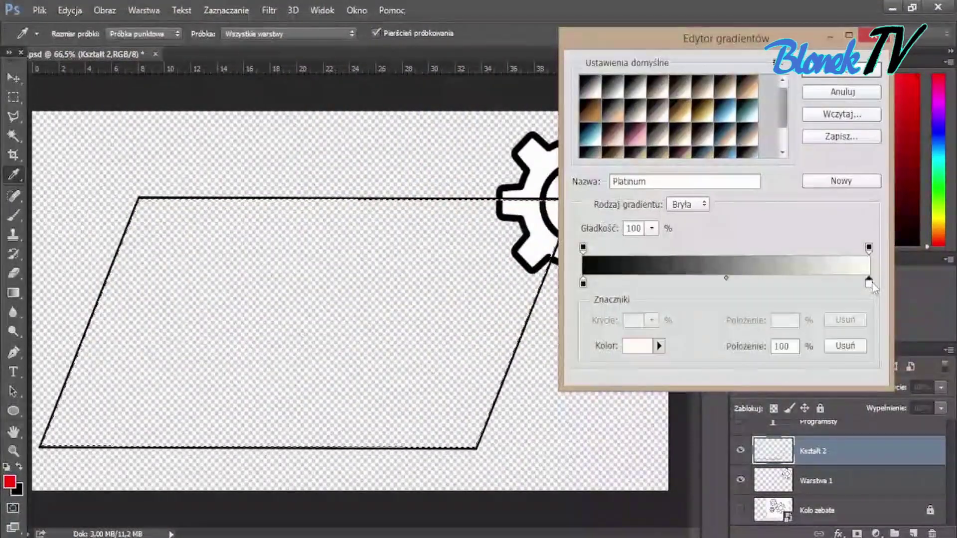
click(637, 346)
text(ff0000)
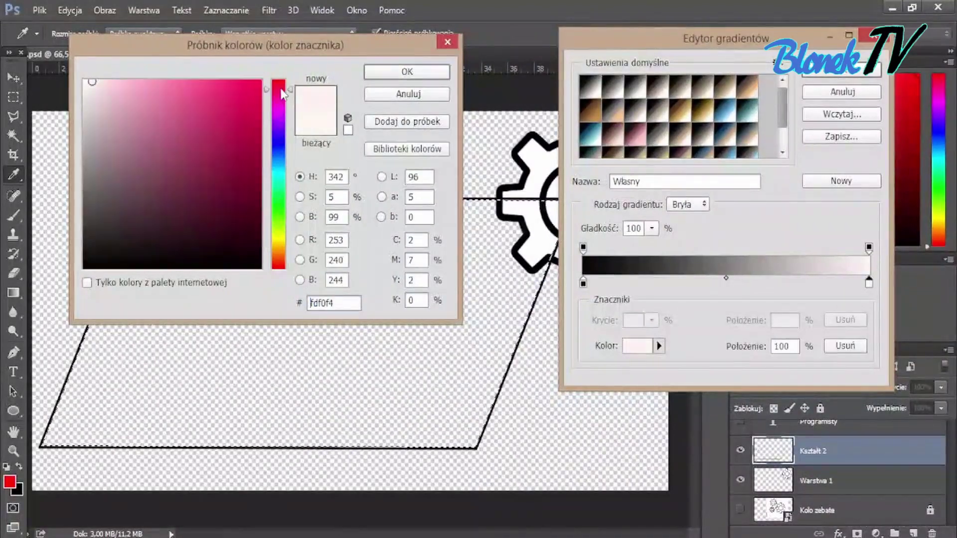
key(Return)
key(Return)
drag(277, 406, 277, 257)
key(ctrl+z)
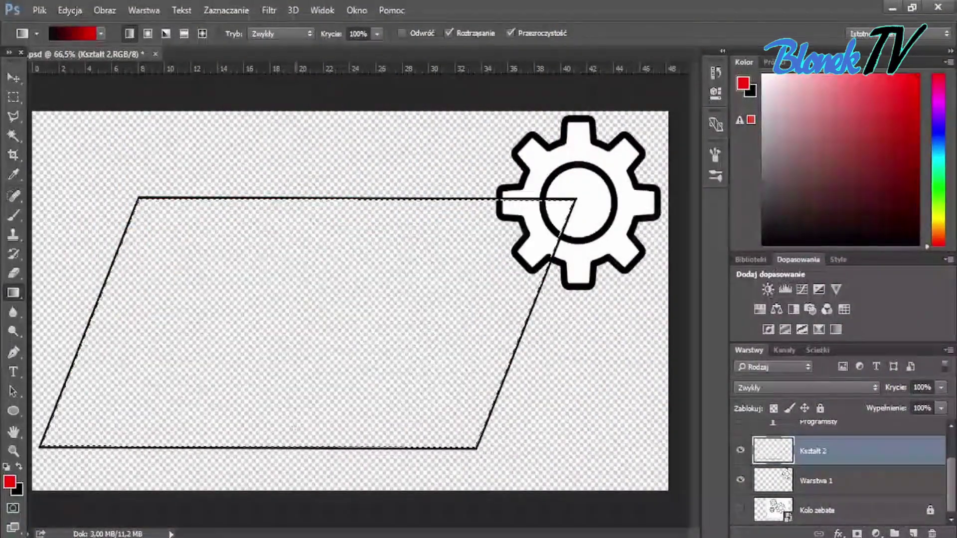
key(ctrl+z)
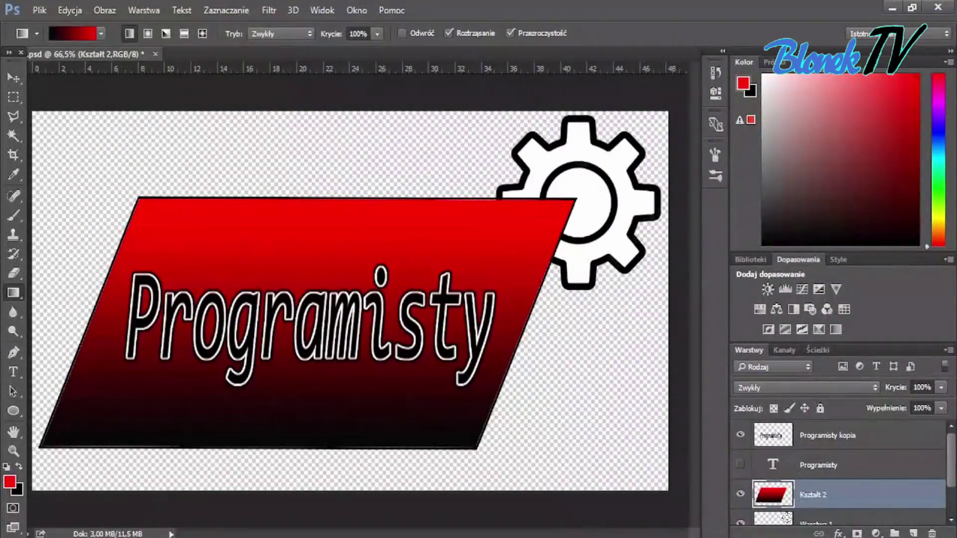
- Select the Programisty kopia layer with the Move tool active
click(828, 435)
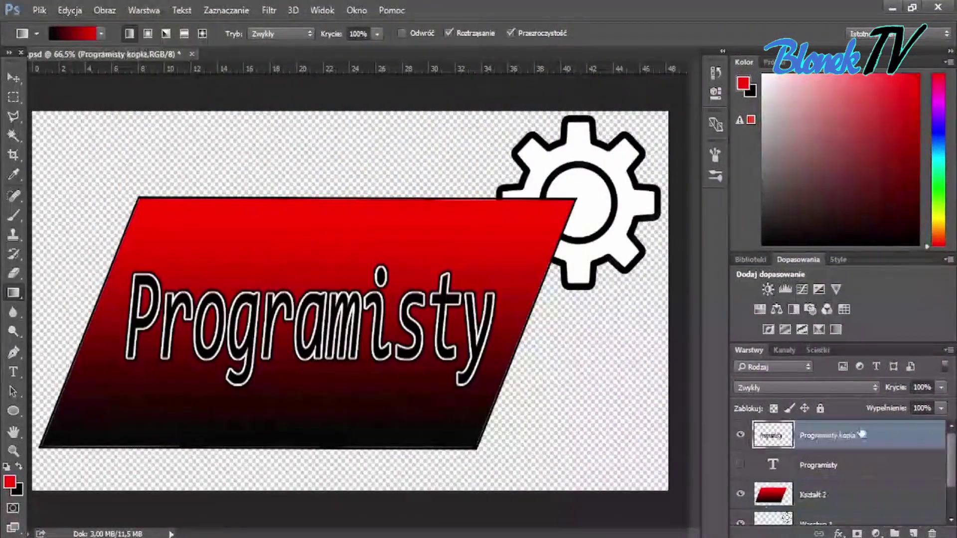
key(v)
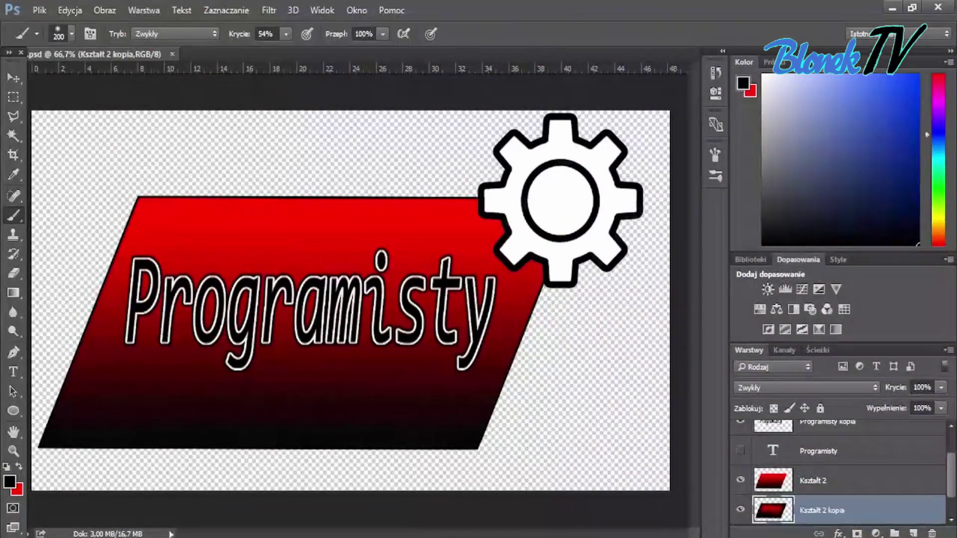
click(40, 10)
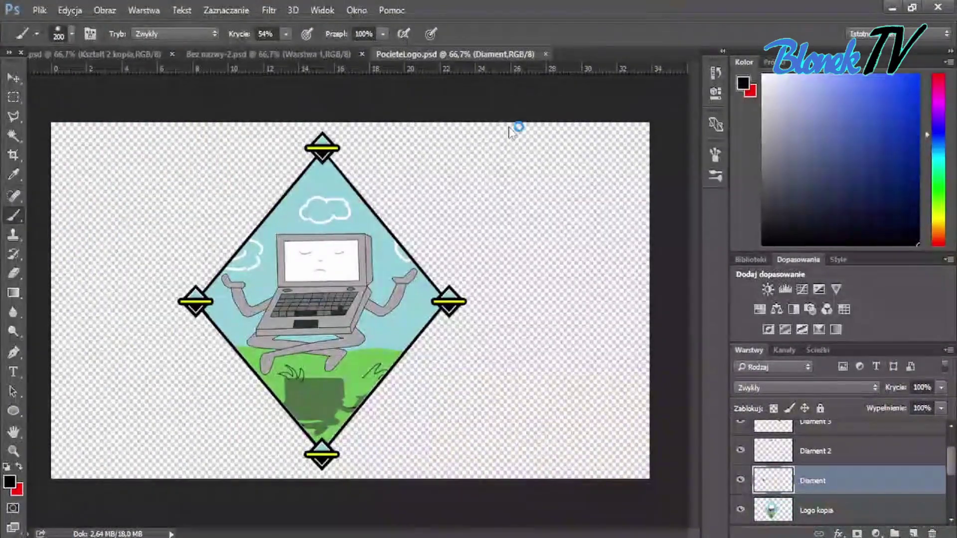
- Save the octagon logo document as a KOPIA copy via Zapisz jako
key(ctrl+n)
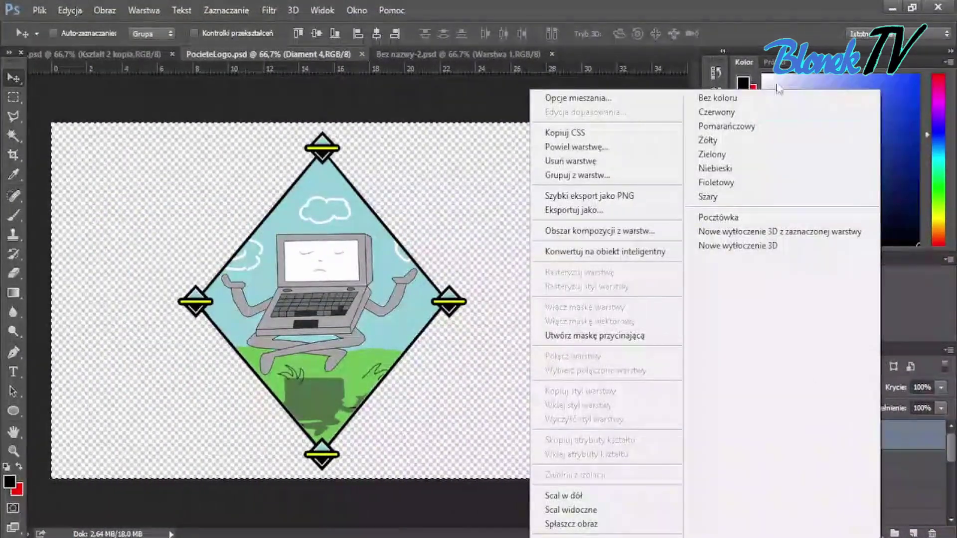
drag(319, 343, 319, 344)
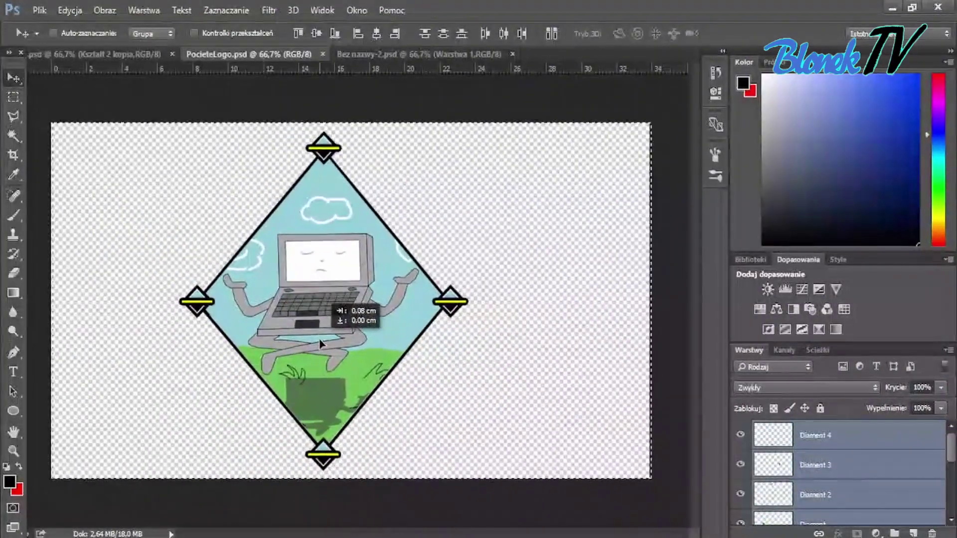
click(44, 11)
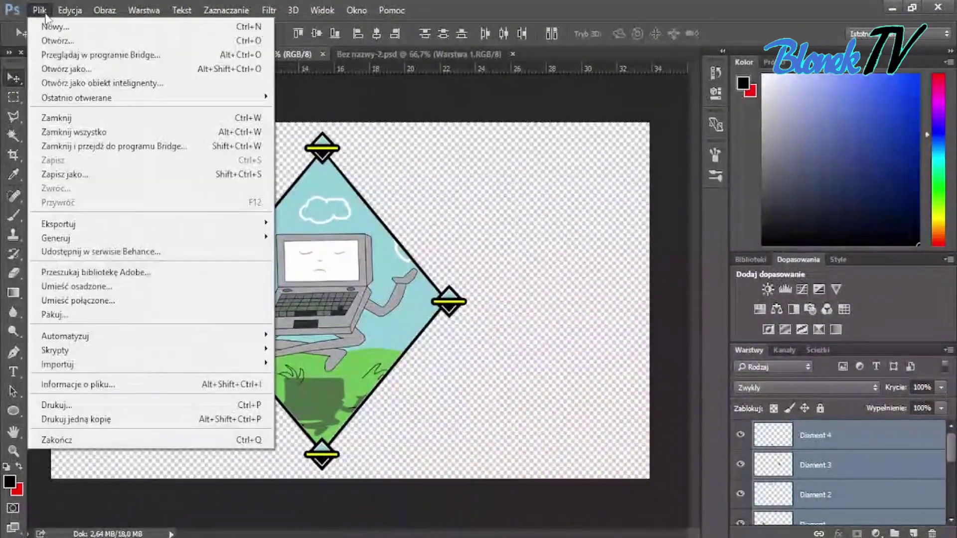
click(495, 6)
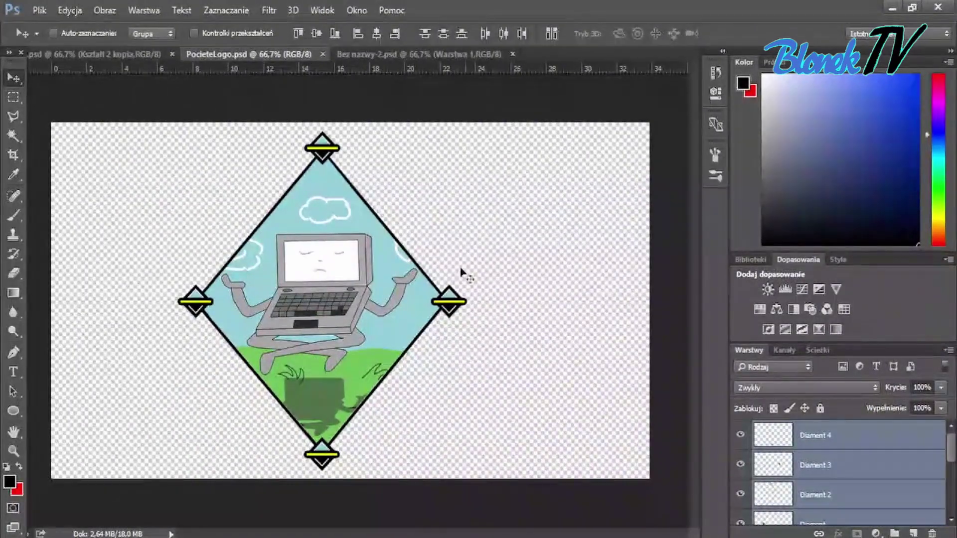
click(39, 10)
click(85, 54)
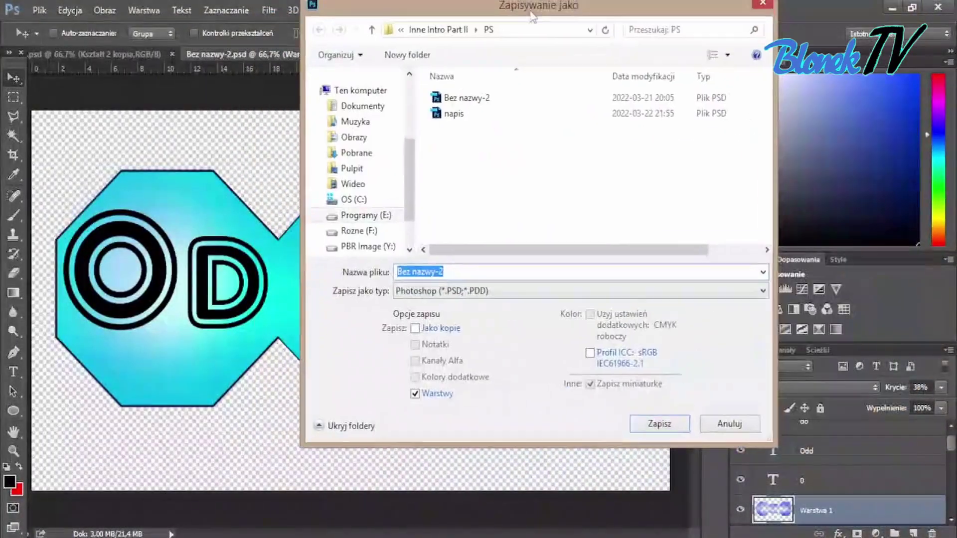
text(A)
key(Return)
click(675, 162)
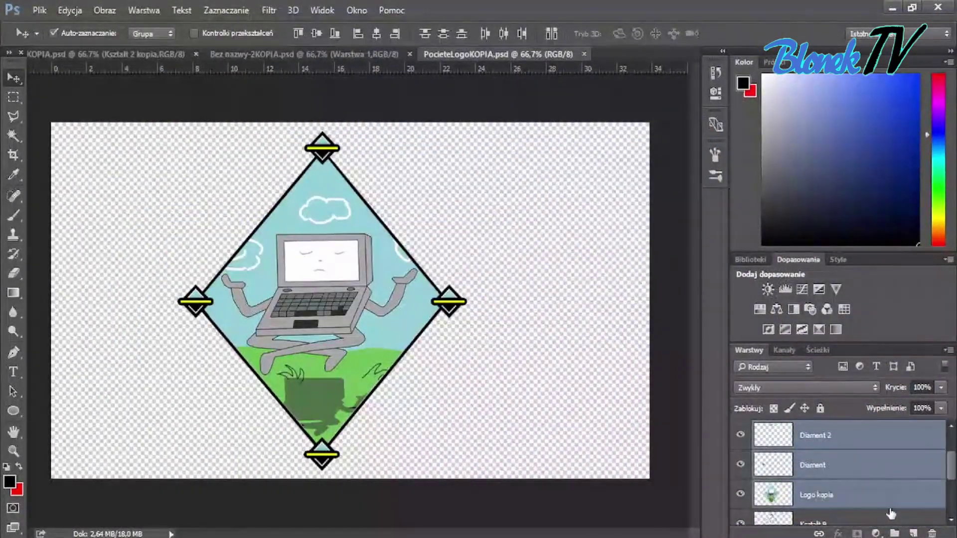
- Scale down the laptop diamond logo and move it toward the top-left corner
scroll(890, 514, up, 2)
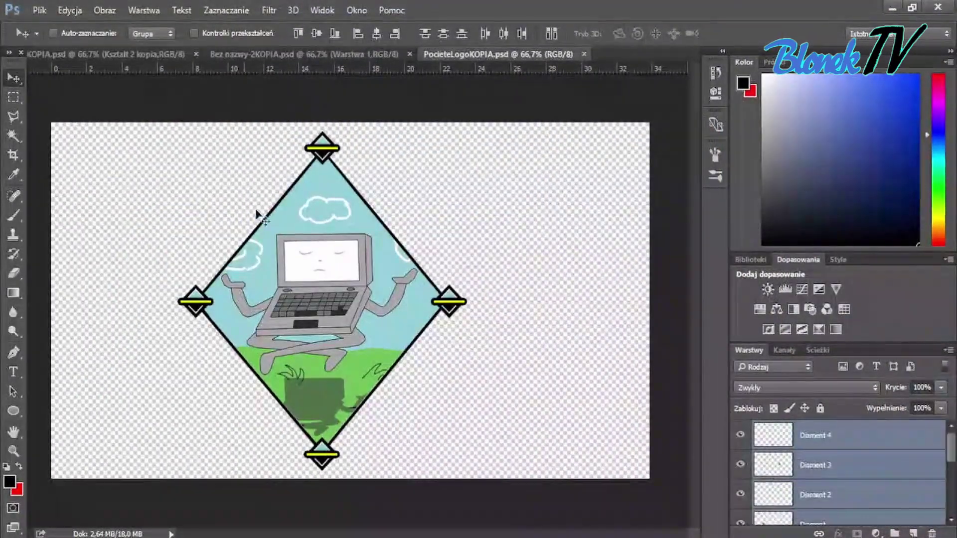
drag(256, 209, 137, 202)
key(ctrl+t)
drag(353, 466, 251, 369)
key(Return)
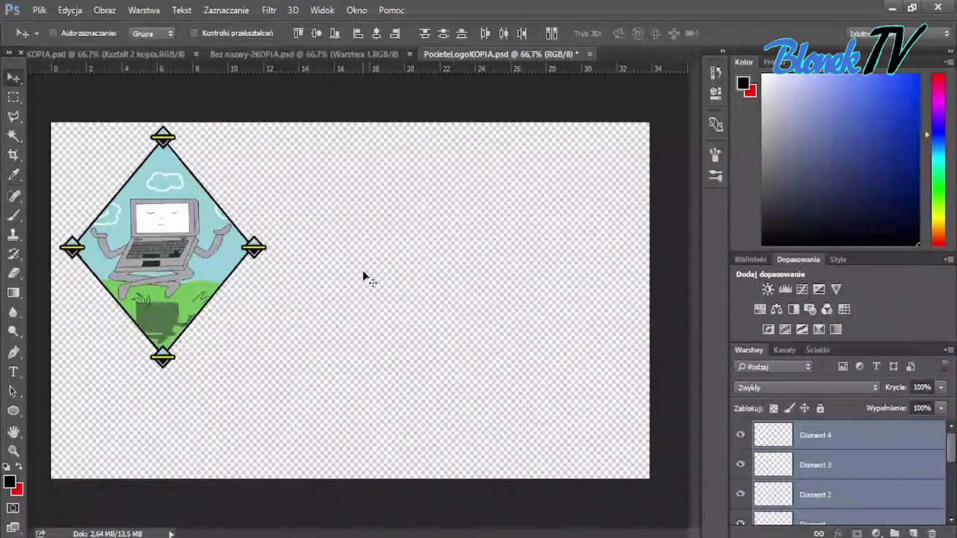
shift+click(889, 466)
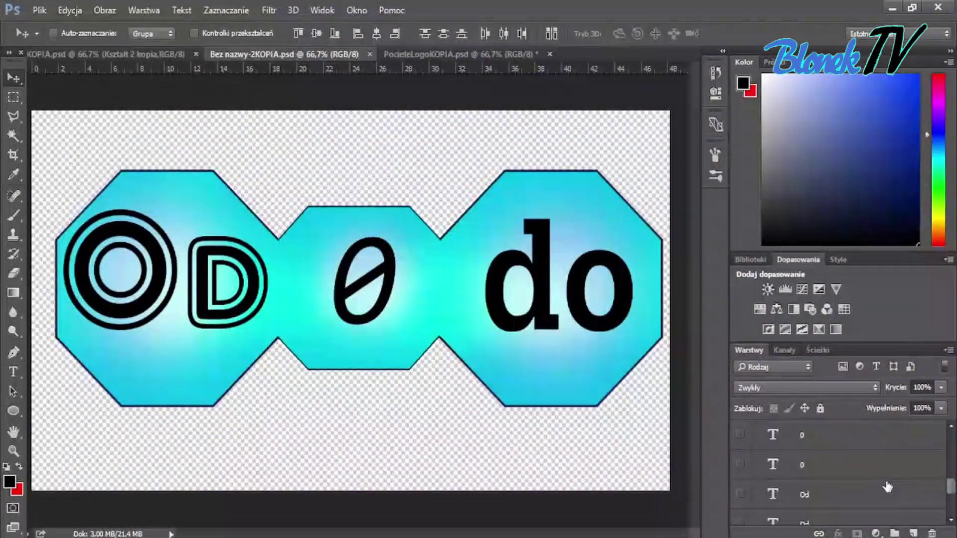
- Bring the cyan octagon logo into the diamond document, shrunk and placed right of the diamond
mouse_move(277, 199)
mouse_down()
mouse_move(544, 262)
mouse_move(463, 320)
mouse_up()
key(ctrl+t)
mouse_move(345, 283)
mouse_down()
mouse_move(267, 314)
mouse_move(439, 252)
mouse_move(371, 184)
mouse_up()
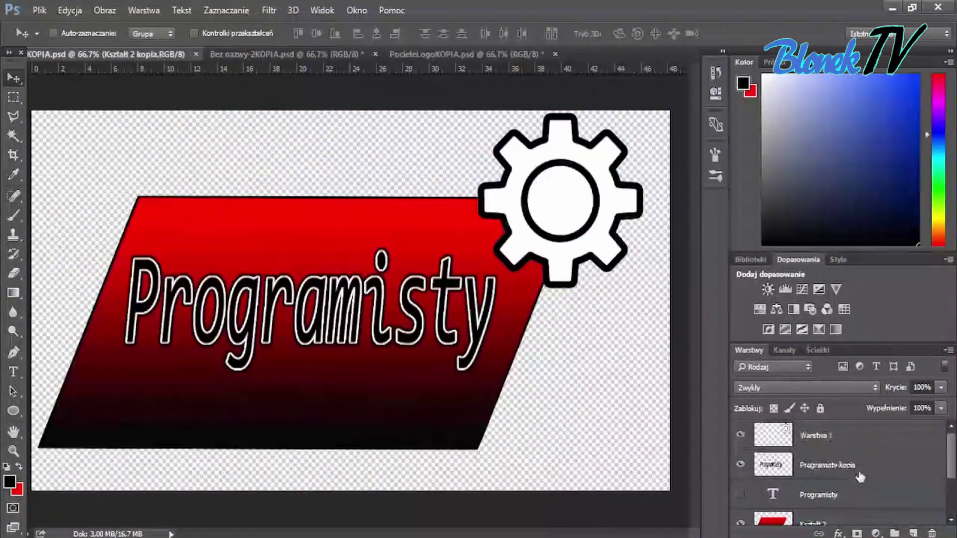
- Bring in the Programisty logo at about 63% below the octagons, then add an empty layer
click(850, 437)
scroll(837, 473, down, 2)
shift+click(817, 498)
mouse_move(651, 375)
mouse_down()
mouse_move(384, 60)
mouse_move(399, 325)
mouse_up()
key(ctrl+t)
drag(90, 181, 316, 305)
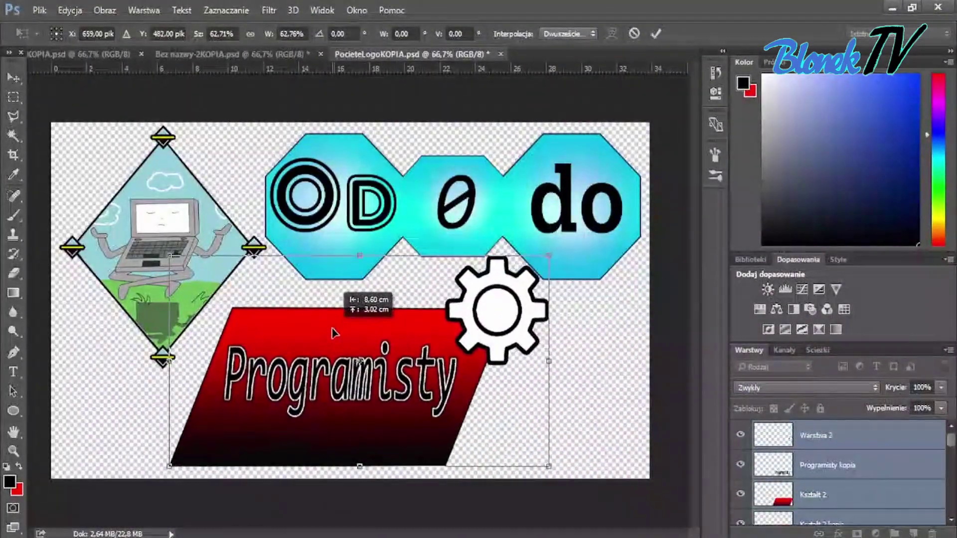
drag(487, 391, 329, 344)
drag(166, 253, 175, 258)
key(Return)
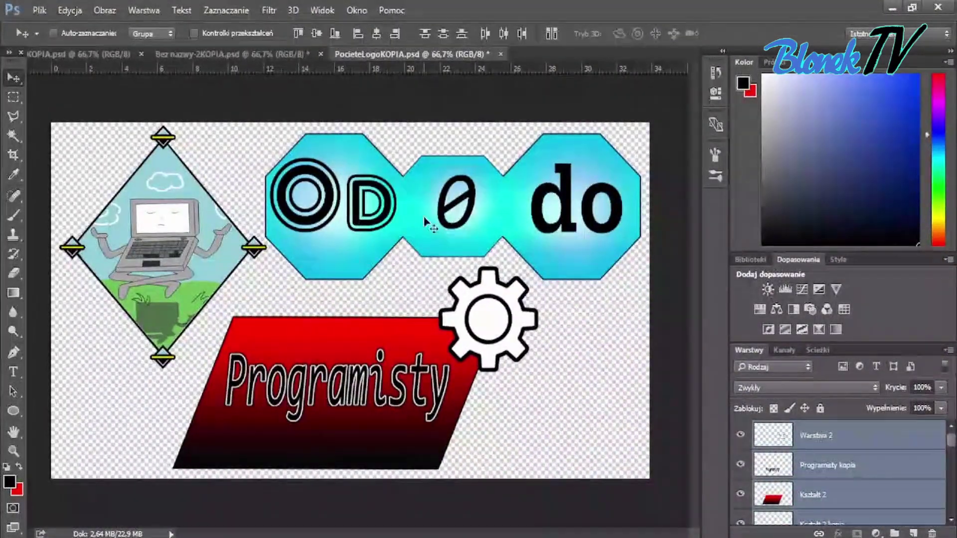
scroll(837, 474, down, 2)
scroll(837, 474, up, 3)
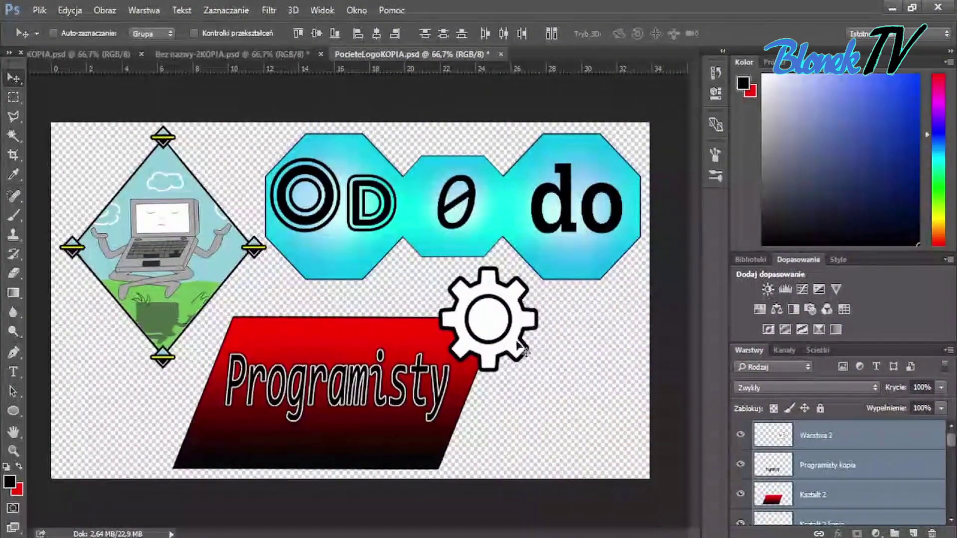
click(913, 532)
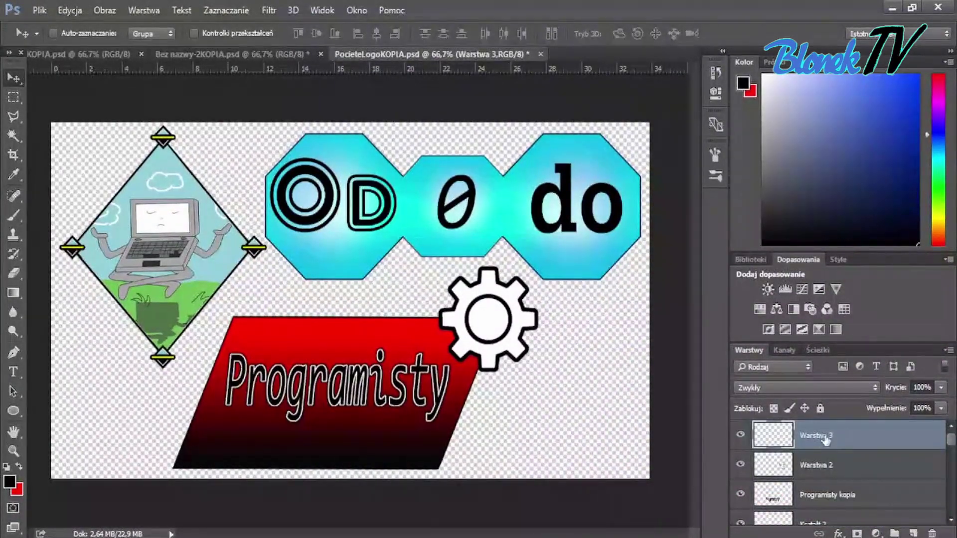
- Name the new layer TLO, fill it black, and move it below the logo layers
text(TLO)
key(Return)
click(40, 469)
key(Return)
key(g)
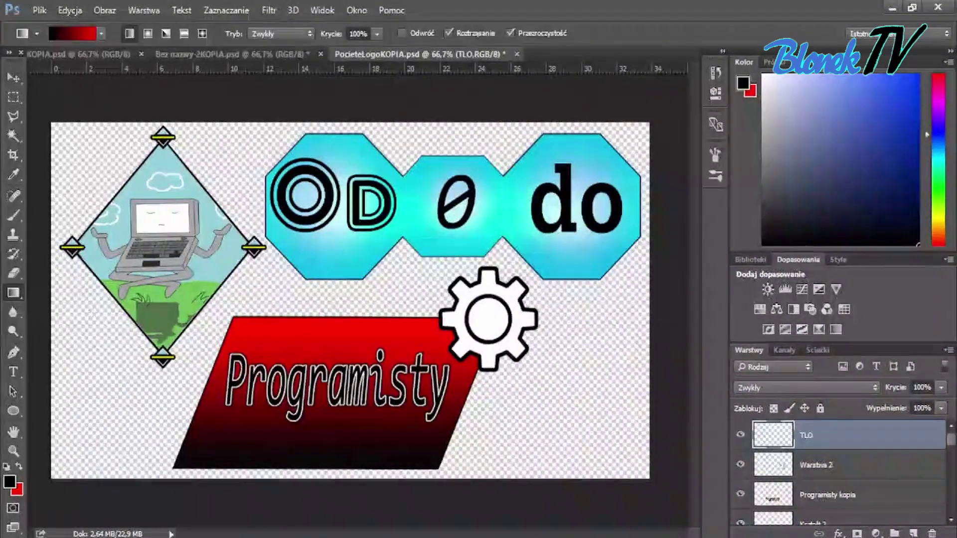
click(99, 359)
scroll(904, 516, down, 1)
drag(904, 517, 904, 518)
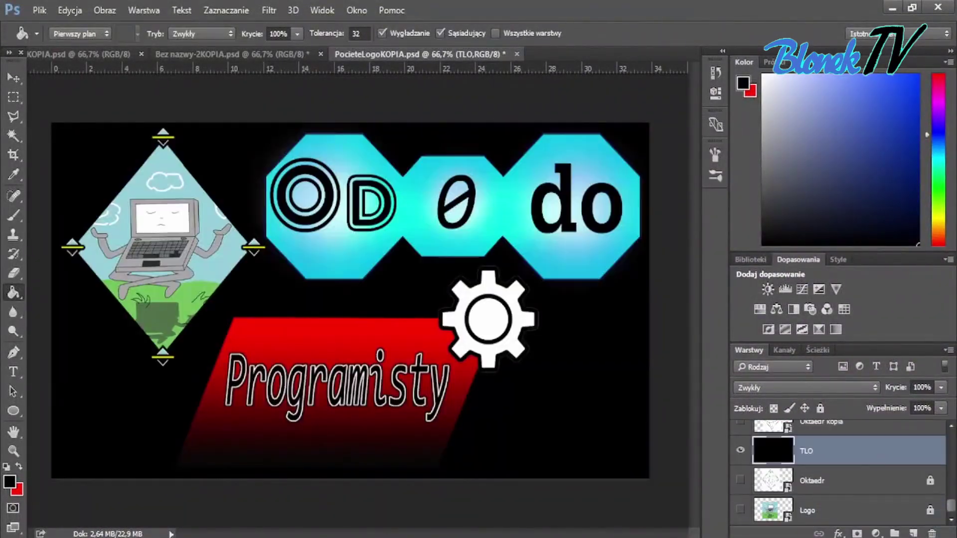
- Fill TLO with a grey-to-black linear gradient running from top to bottom
click(9, 482)
click(438, 69)
click(149, 324)
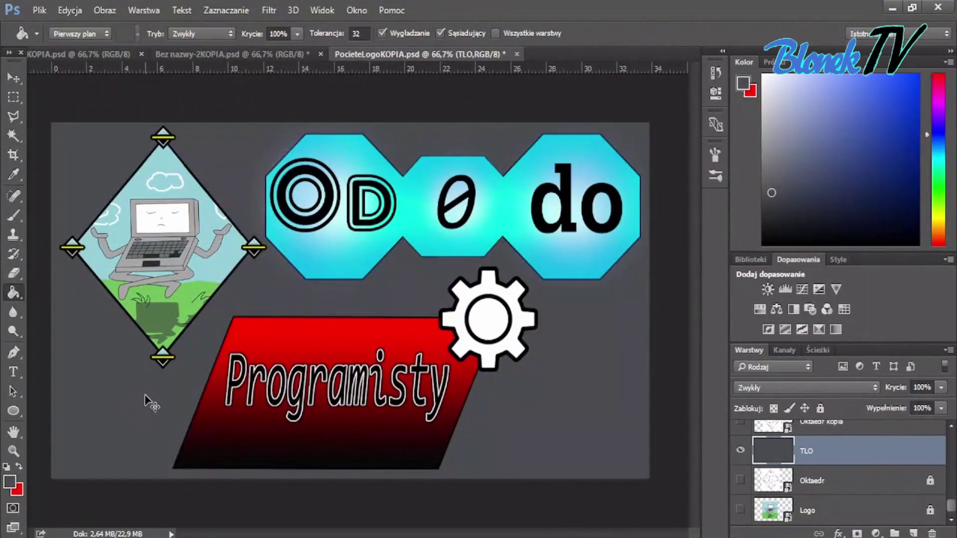
key(ctrl+z)
key(shift+g)
click(75, 33)
click(845, 96)
drag(577, 406, 576, 199)
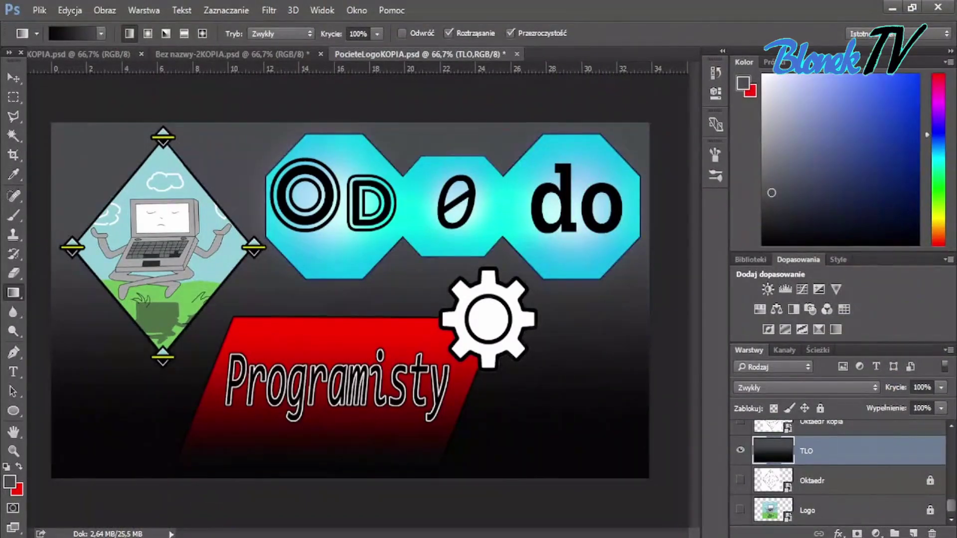
drag(576, 451, 559, 143)
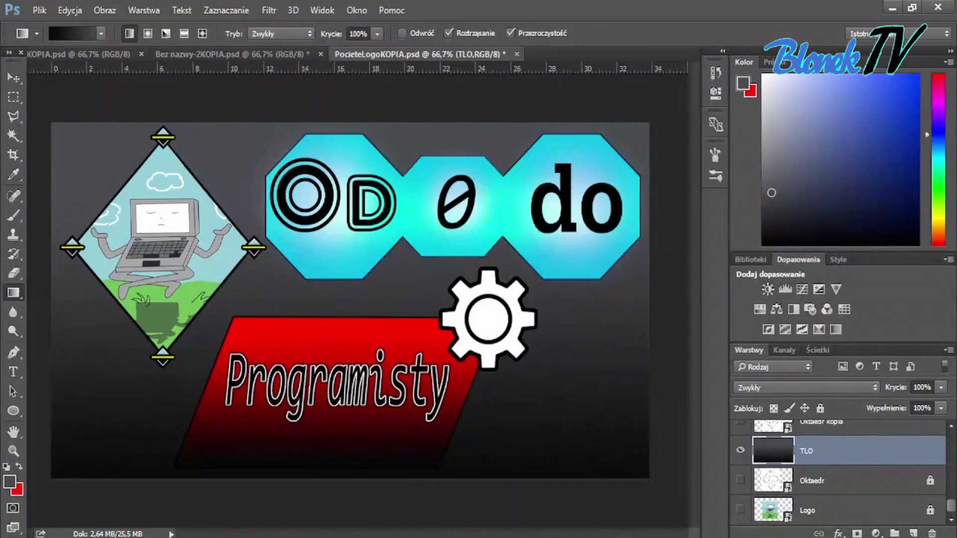
- Hide the red Kształt 2 layer and select the Kształt 2 kopia parallelogram outline
scroll(837, 473, up, 5)
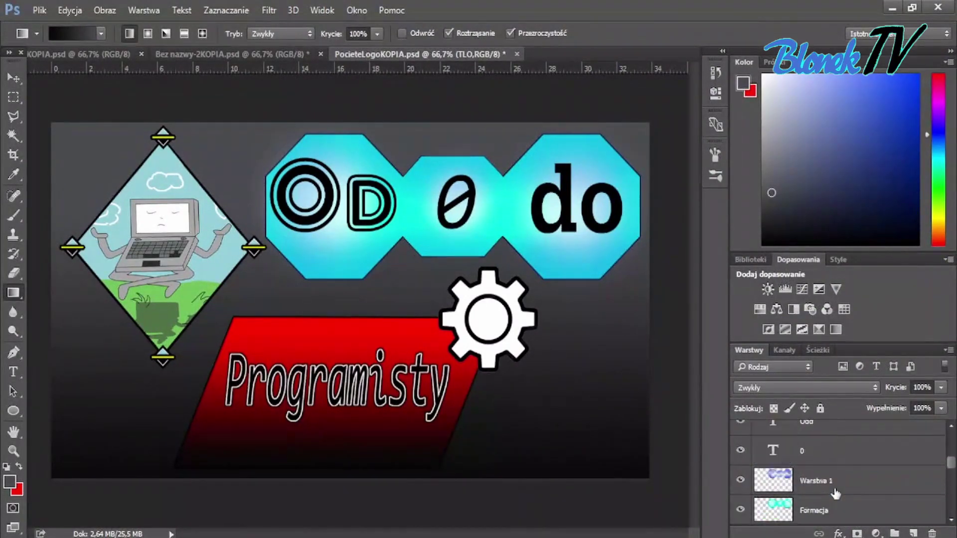
click(740, 450)
click(849, 478)
click(741, 451)
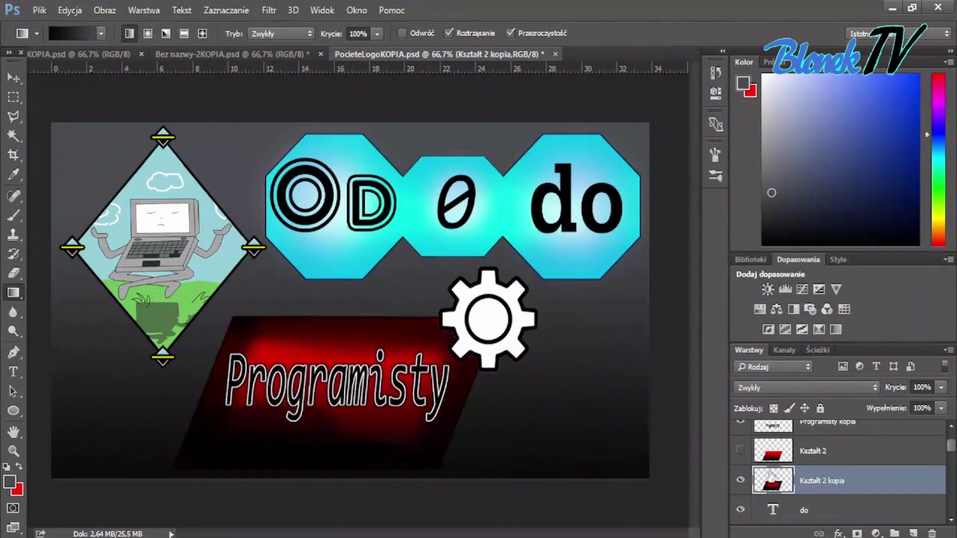
ctrl+click(773, 465)
- Give the parallelogram a green-to-black gradient, keep the red version hidden, and begin Save As
click(9, 482)
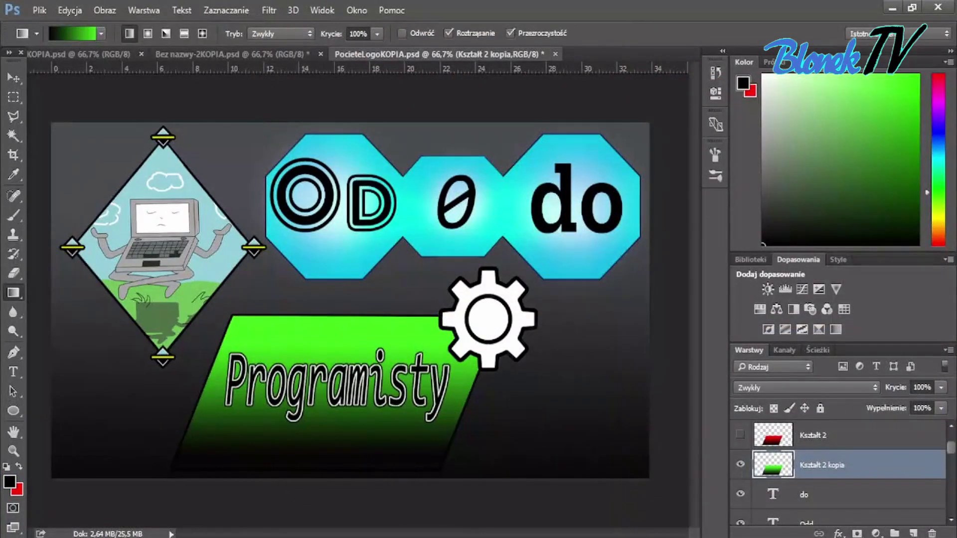
click(740, 435)
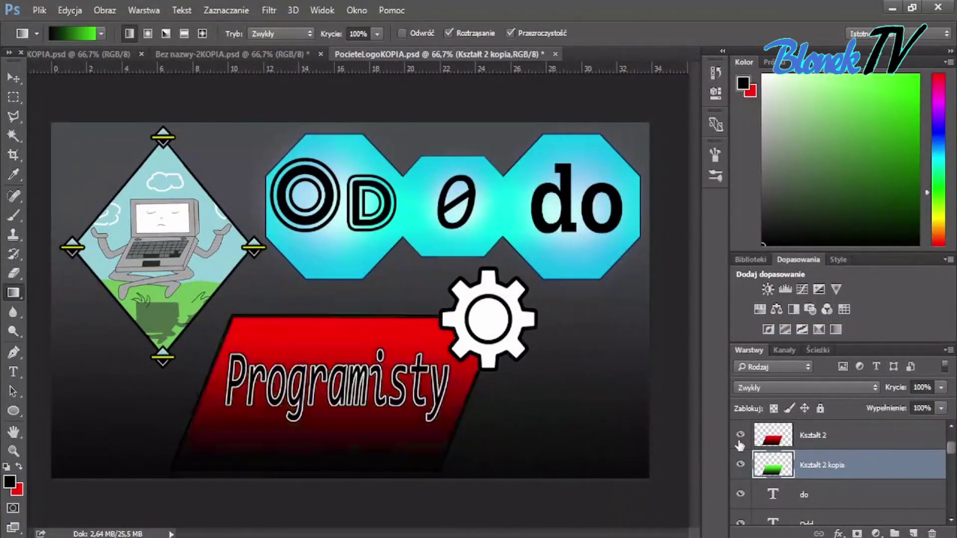
click(818, 435)
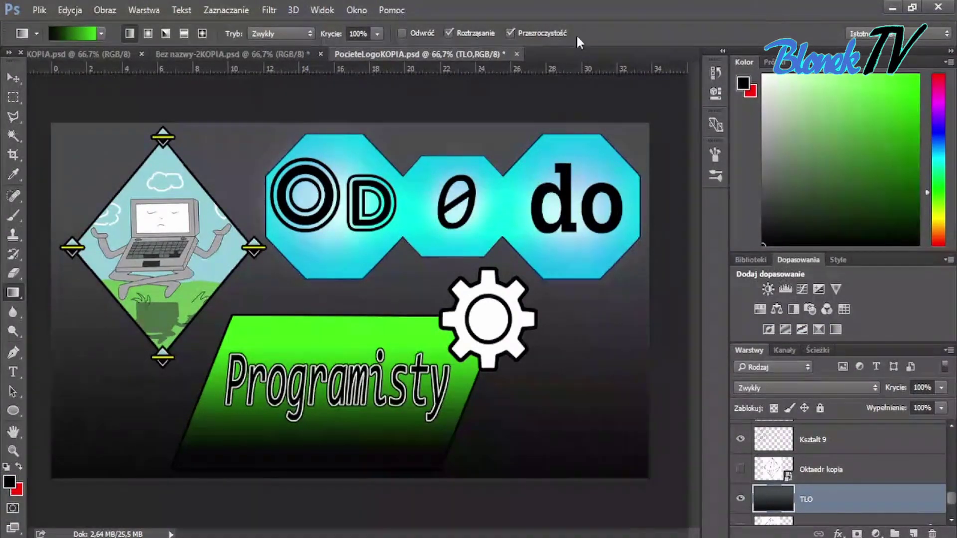
click(39, 10)
click(60, 173)
text(GotoweIntro2)
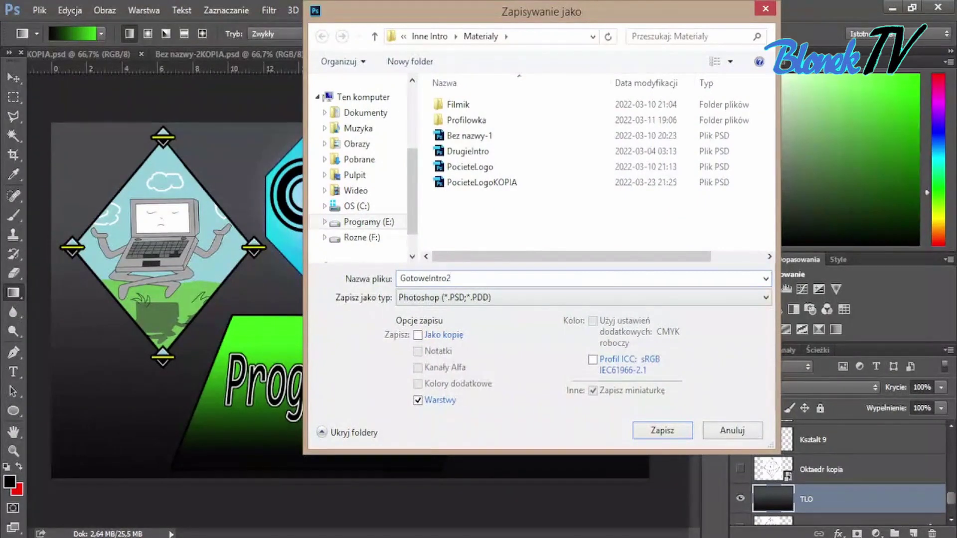
- Save the composition as GotoweIntro2 and free-transform the selected Diament logo layers
key(Return)
scroll(883, 470, up, 5)
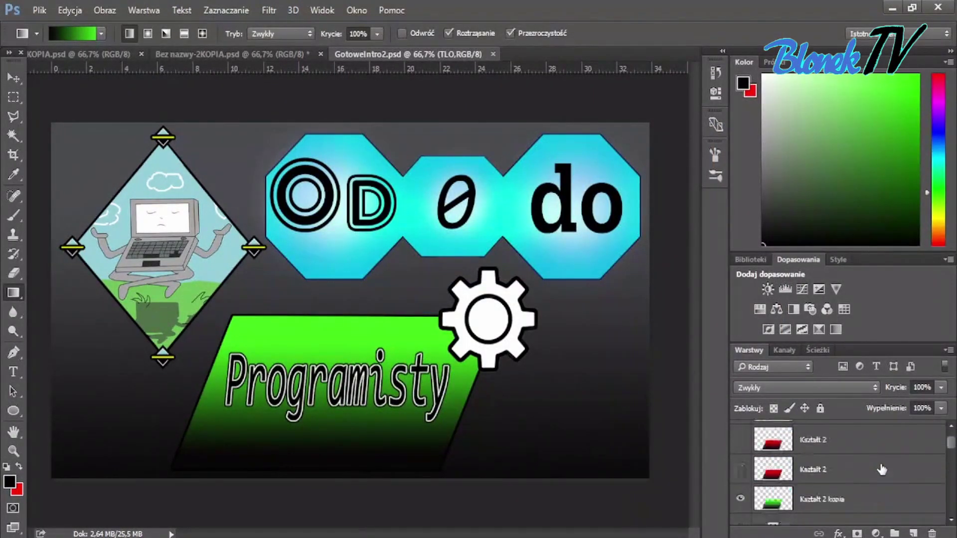
scroll(858, 476, up, 1)
click(857, 476)
shift+click(850, 501)
scroll(850, 501, down, 1)
key(ctrl+t)
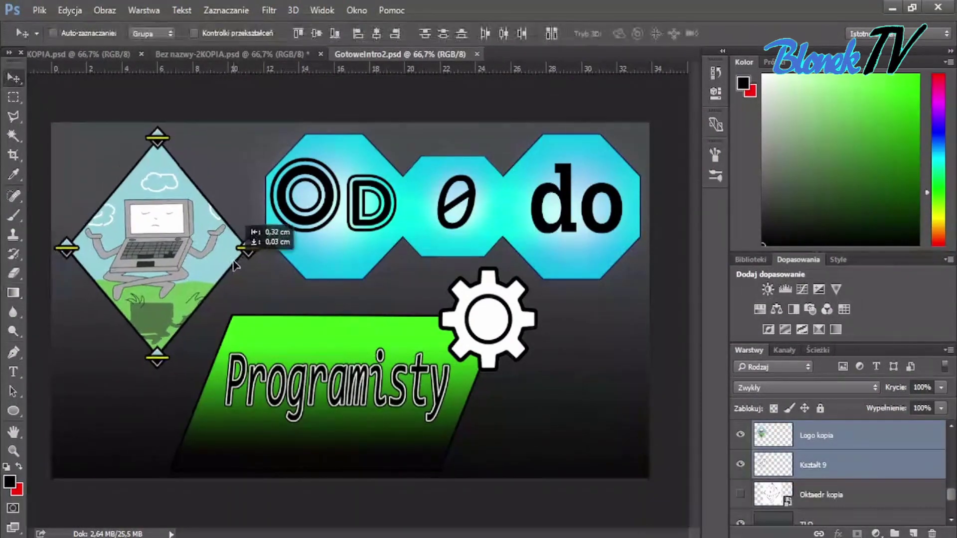
drag(118, 338, 56, 373)
key(Return)
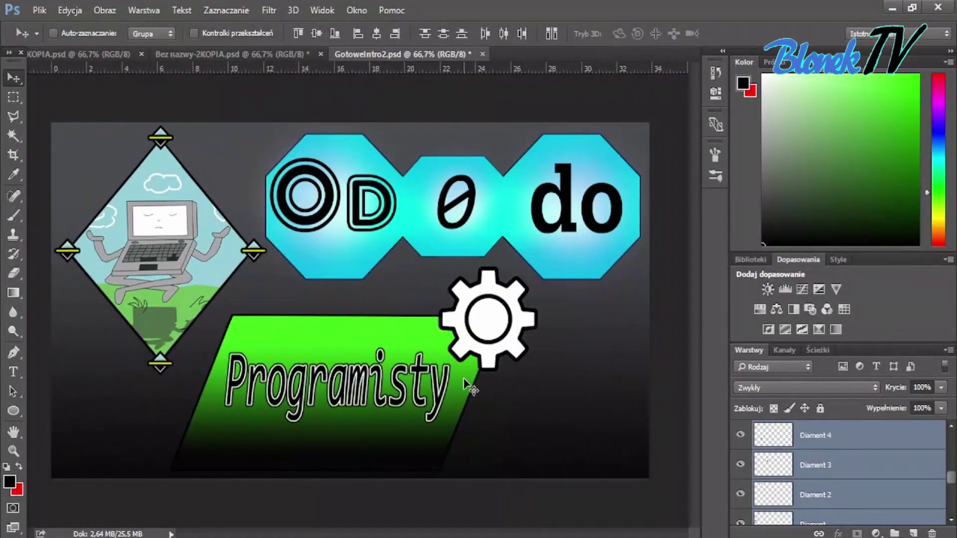
- Stretch the gradient background to about 108% to fill its canvas and save it as TloDoIntro
scroll(952, 476, down, 5)
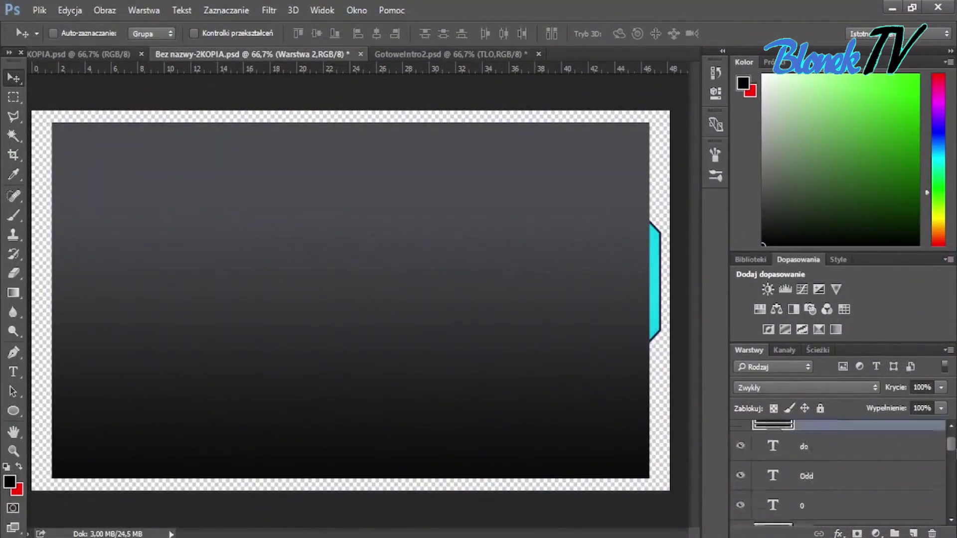
key(ctrl+t)
drag(52, 123, 30, 99)
drag(649, 478, 678, 495)
key(Return)
key(ctrl+shift+s)
text(TloDoInt)
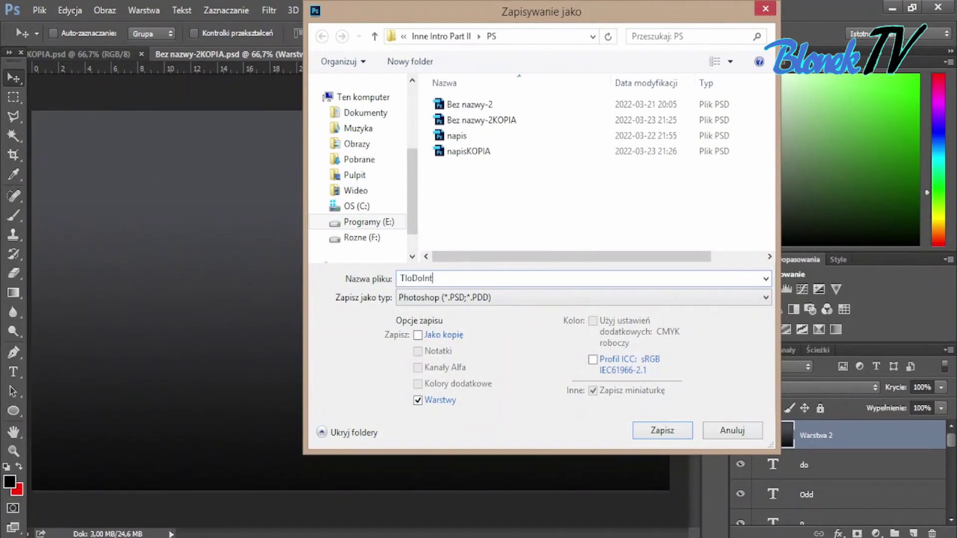
text(ro)
key(Return)
- Close the background file and put the Programisty logo's gear onto its own layer
click(319, 54)
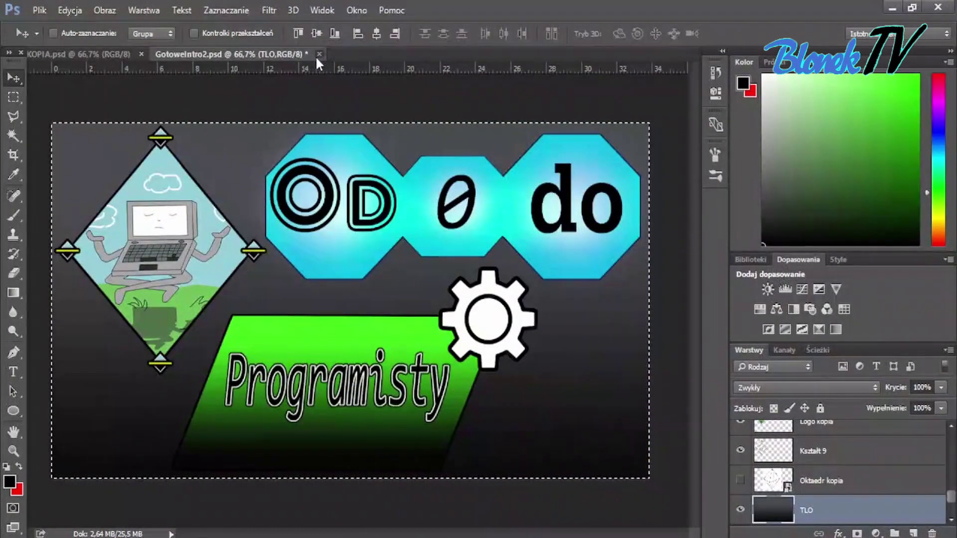
click(317, 54)
click(485, 214)
key(ctrl+v)
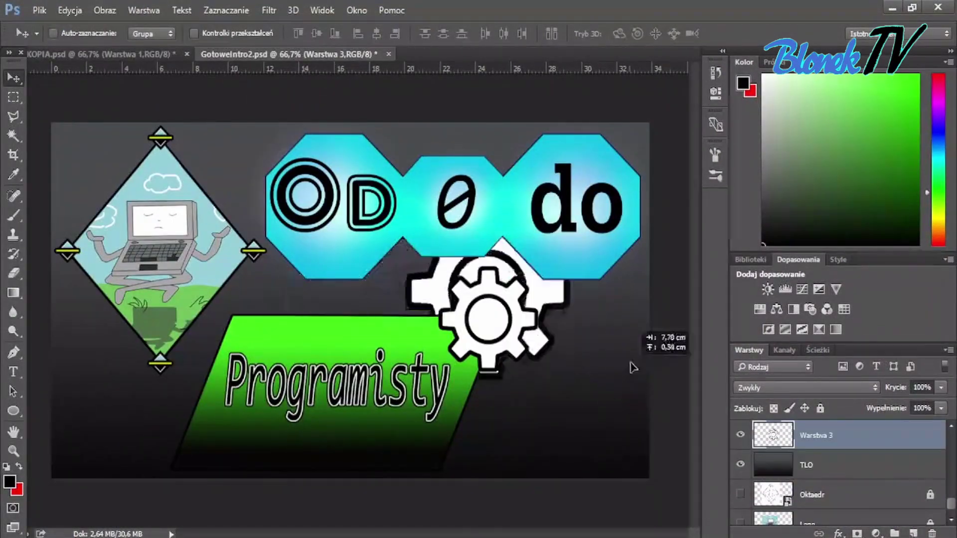
- Bring the gear copy into GotoweIntro2 and set its opacity to 65%
drag(632, 363, 632, 397)
scroll(839, 424, up, 3)
scroll(847, 427, up, 2)
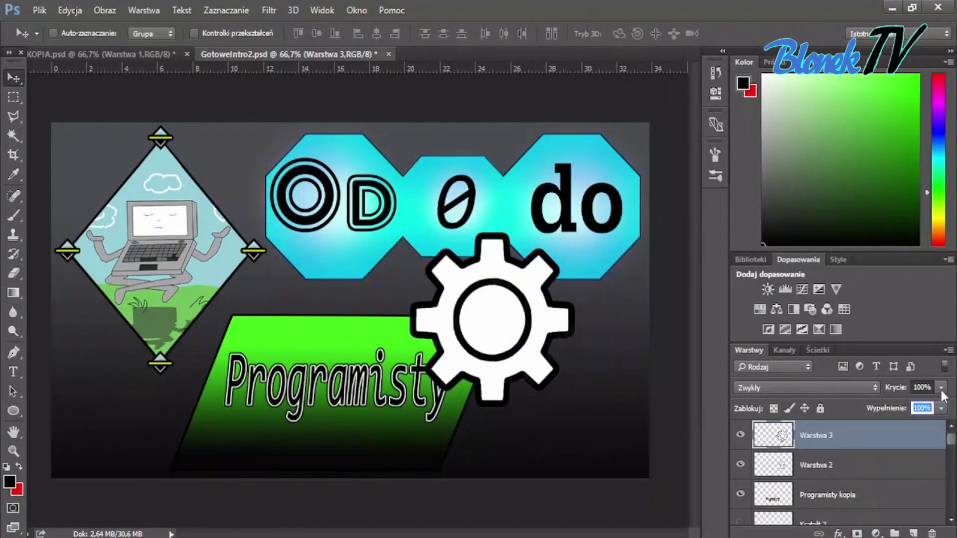
drag(941, 388, 927, 398)
- Align the new gear over the original and shrink it to about 92%
key(ctrl+t)
drag(491, 324, 513, 314)
key(Return)
alt+scroll(538, 326, up, 3)
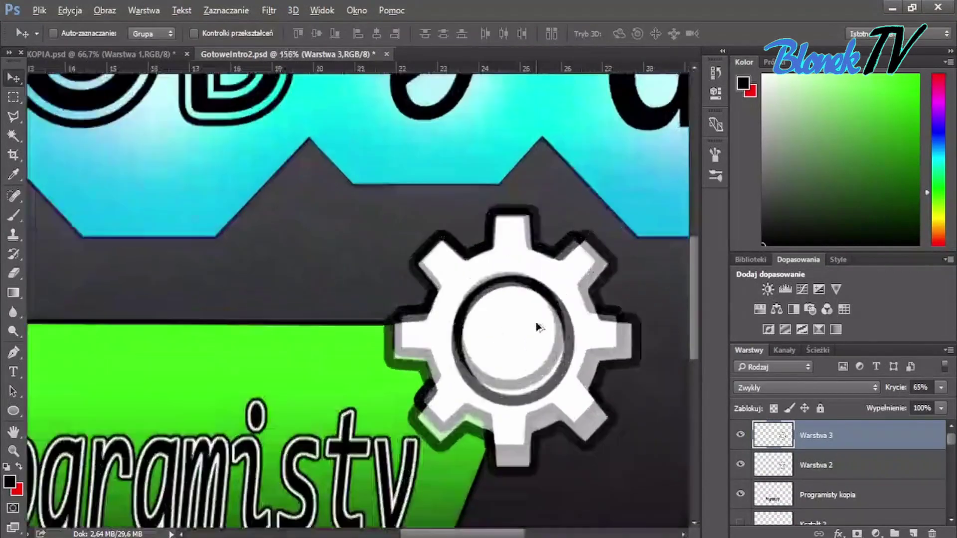
key(ctrl+t)
drag(636, 329, 630, 466)
key(Return)
key(ctrl+0)
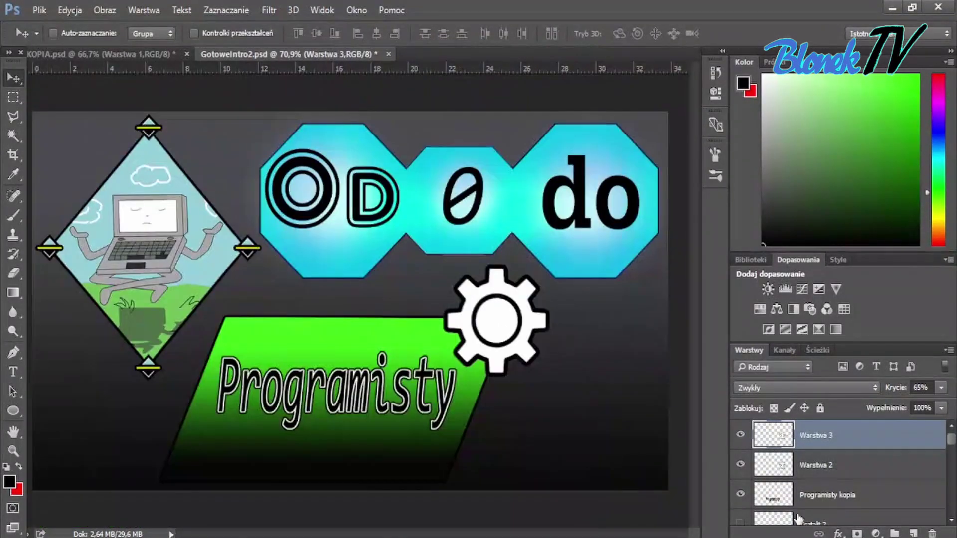
- Hide the octagon, diamond and green shape layers, leaving only the Zebatka gear and gradient background visible
click(891, 473)
click(845, 438)
shift+click(940, 471)
scroll(897, 463, down, 3)
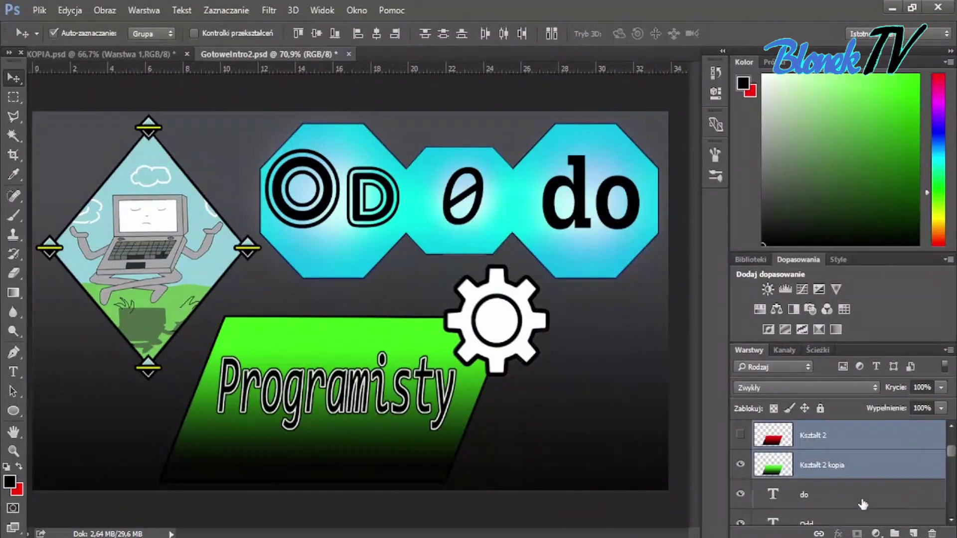
scroll(892, 461, down, 3)
scroll(887, 460, down, 3)
key(Delete)
click(749, 500)
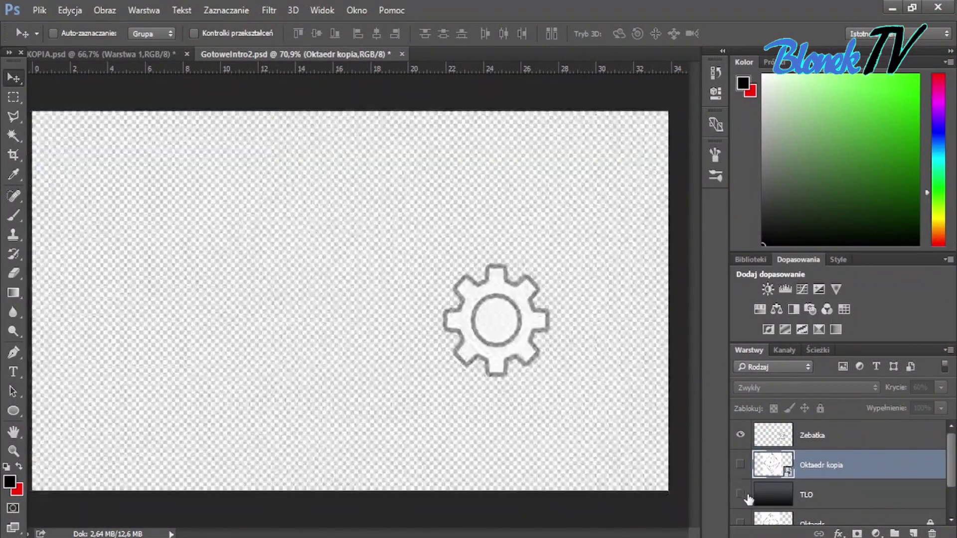
shift+click(861, 510)
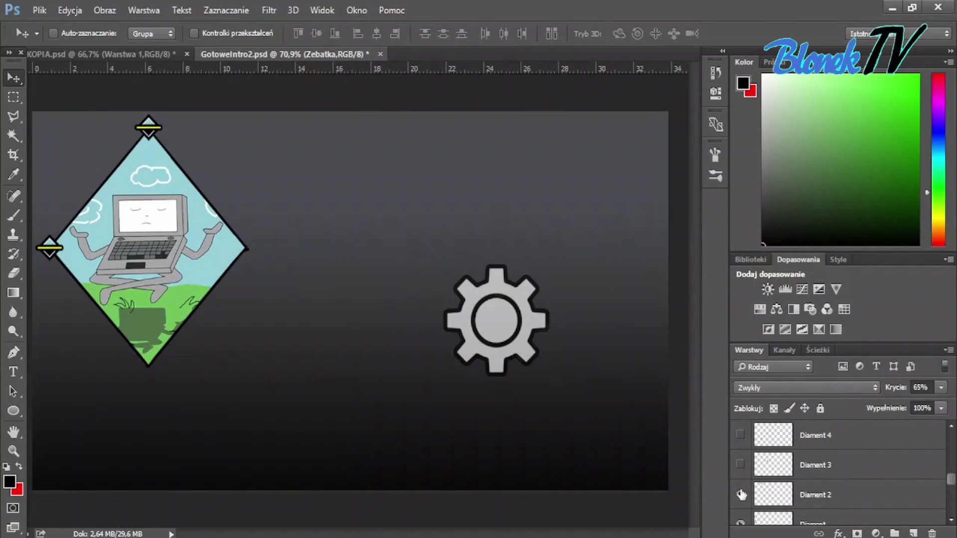
drag(740, 464, 741, 518)
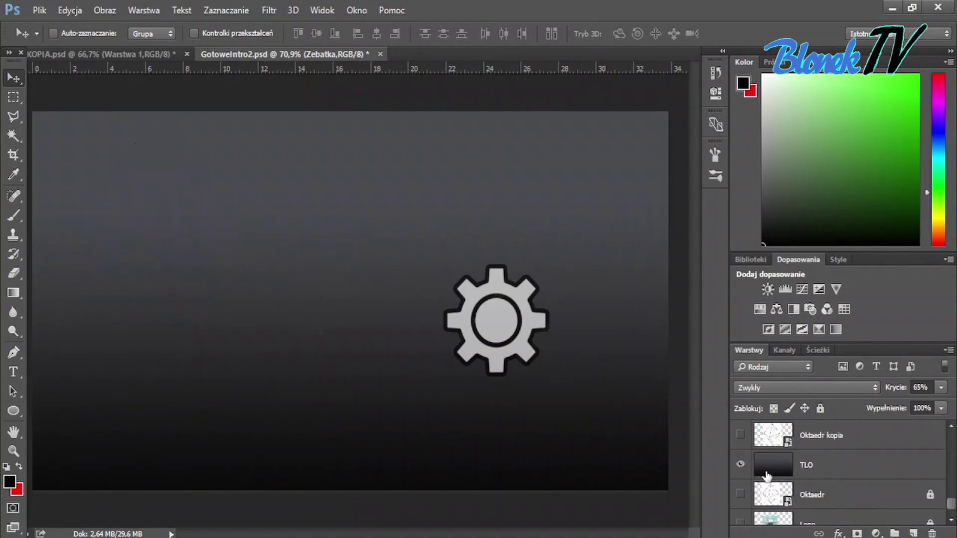